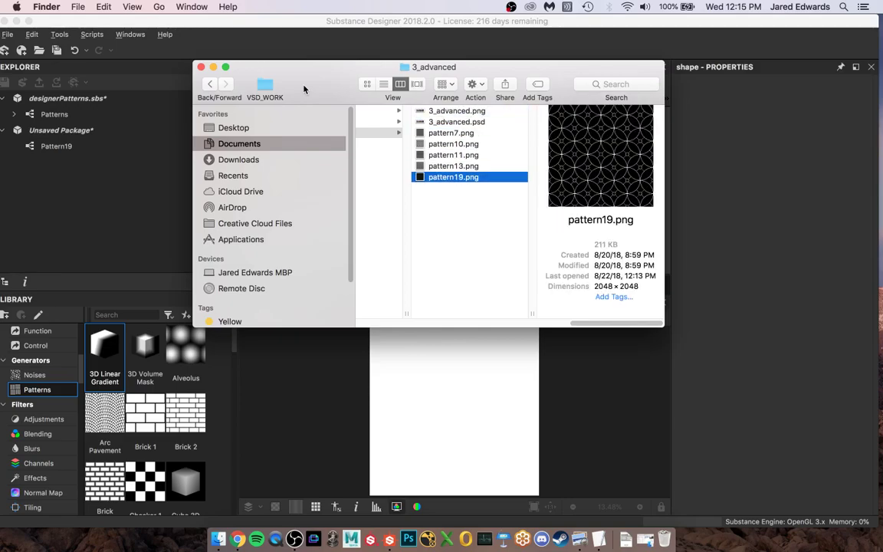
# Examine the reference image pattern19.png and outline one repeating tile between the centres of four small circles.
pyautogui.press('space')
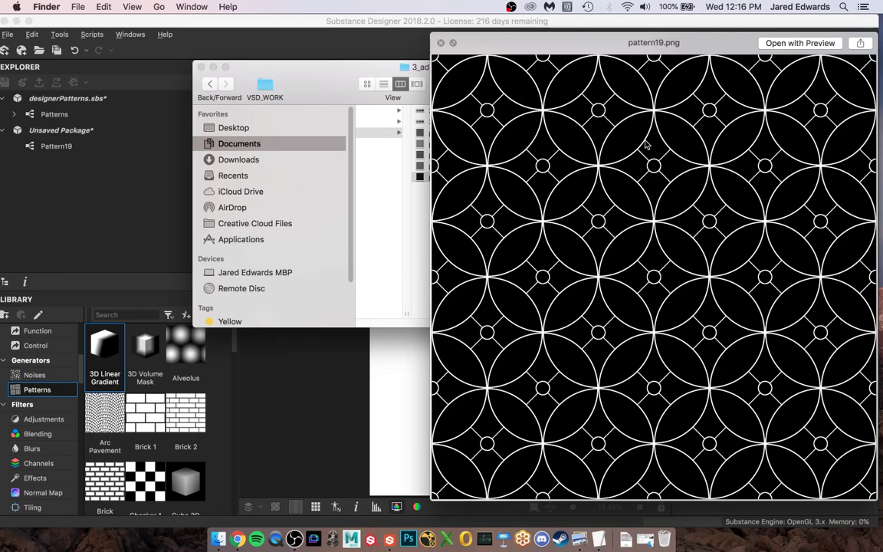
pyautogui.press('space')
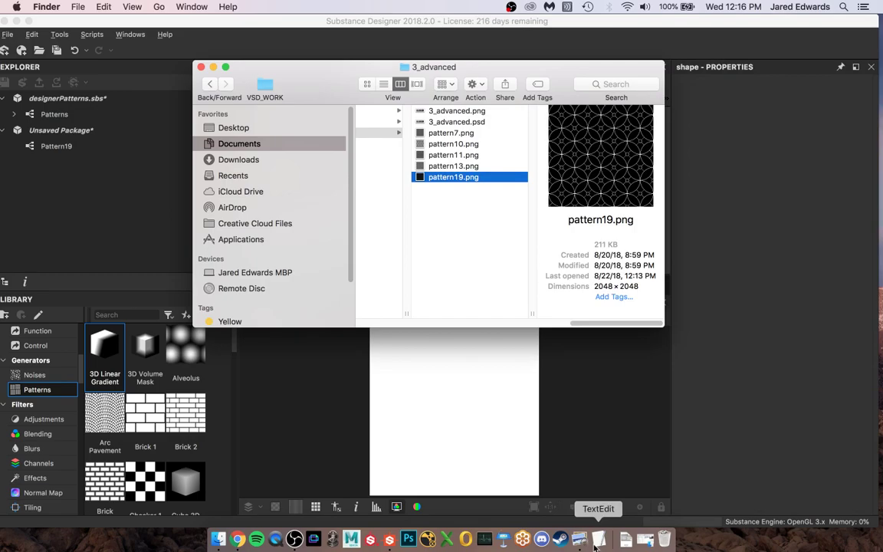
pyautogui.click(580, 541)
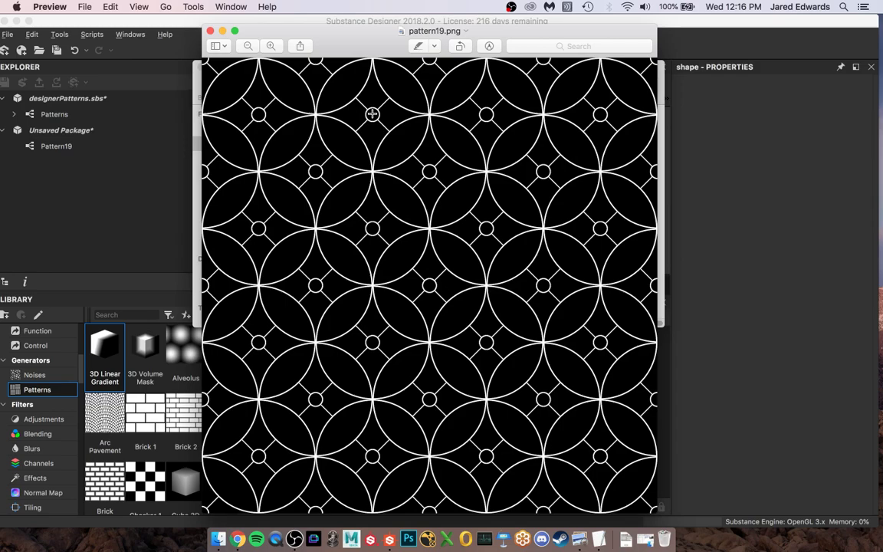
pyautogui.moveTo(375, 128); pyautogui.dragTo(466, 220)
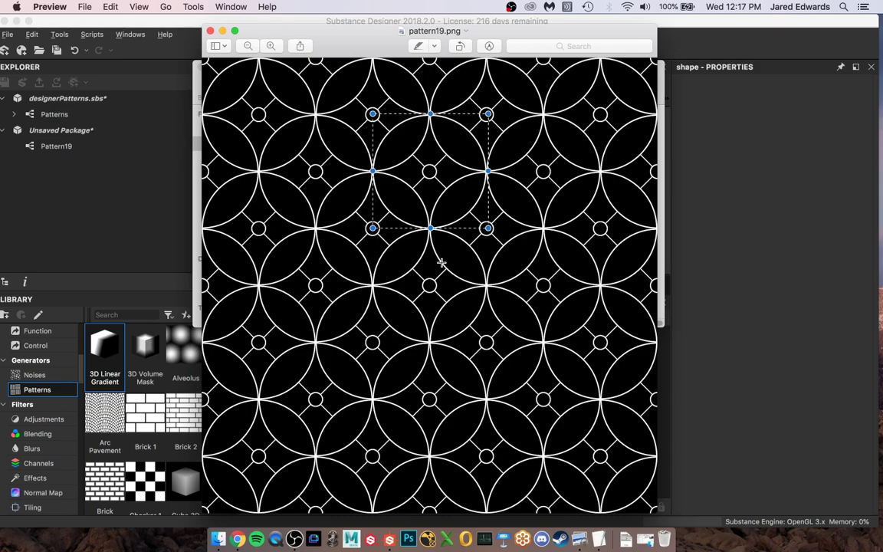
pyautogui.click(440, 305)
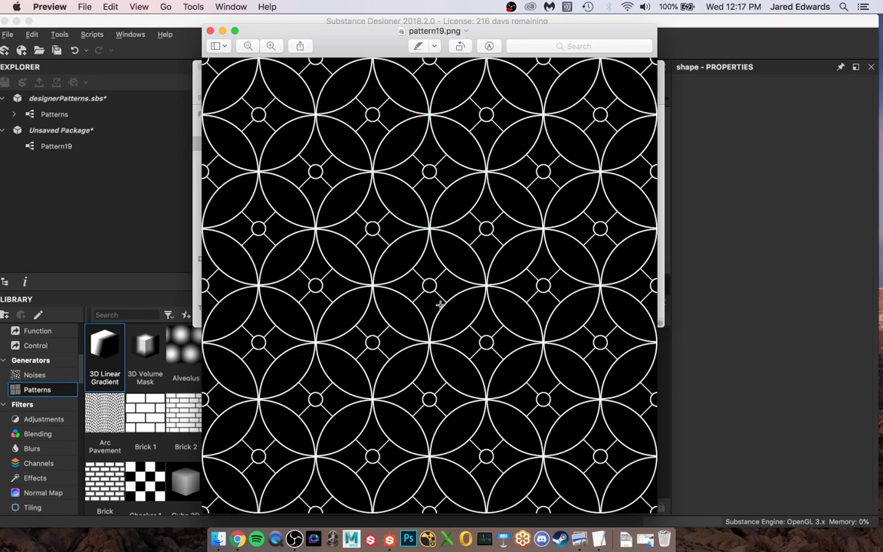
pyautogui.press('super+q')
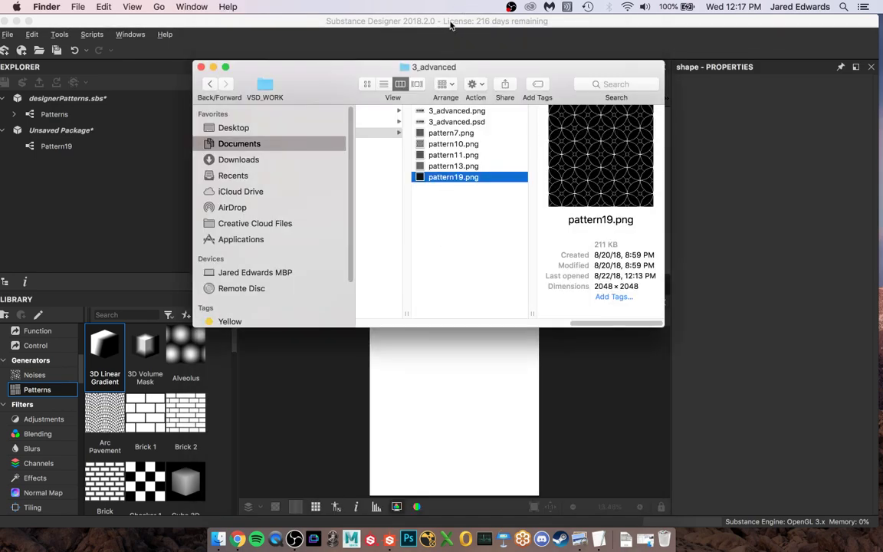
# Switch to Substance Designer and add a Shape node to the empty Pattern19 graph.
pyautogui.click(451, 25)
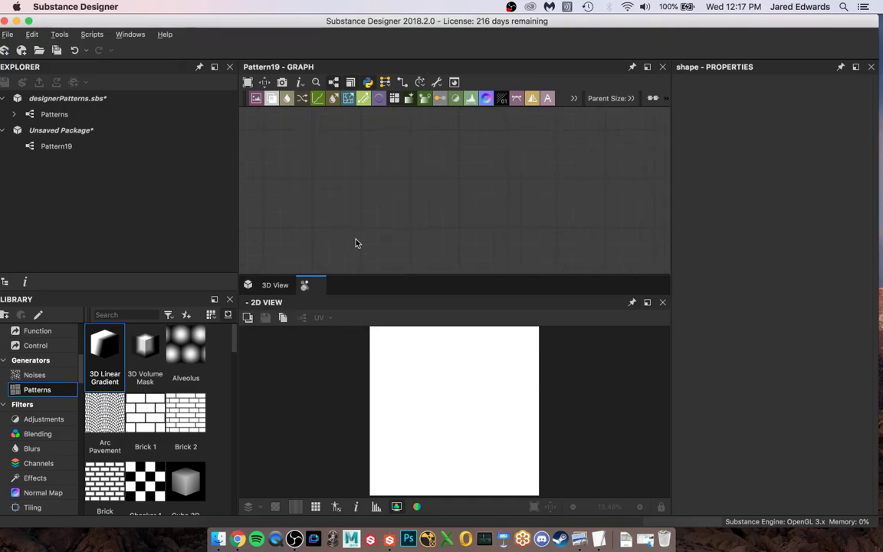
pyautogui.press('space')
pyautogui.write('shape')
pyautogui.press('Return')
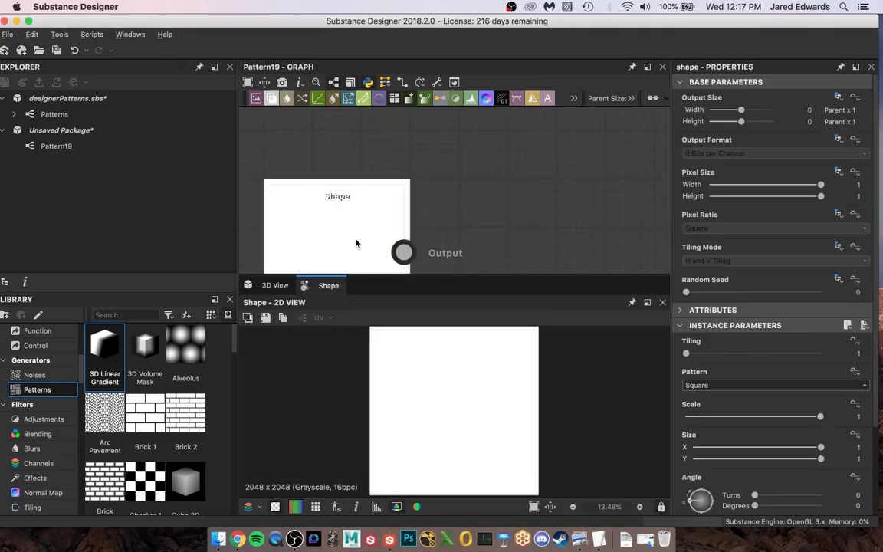
pyautogui.moveTo(357, 241); pyautogui.dragTo(359, 168, button='middle')
pyautogui.scroll(-3, 359, 168)
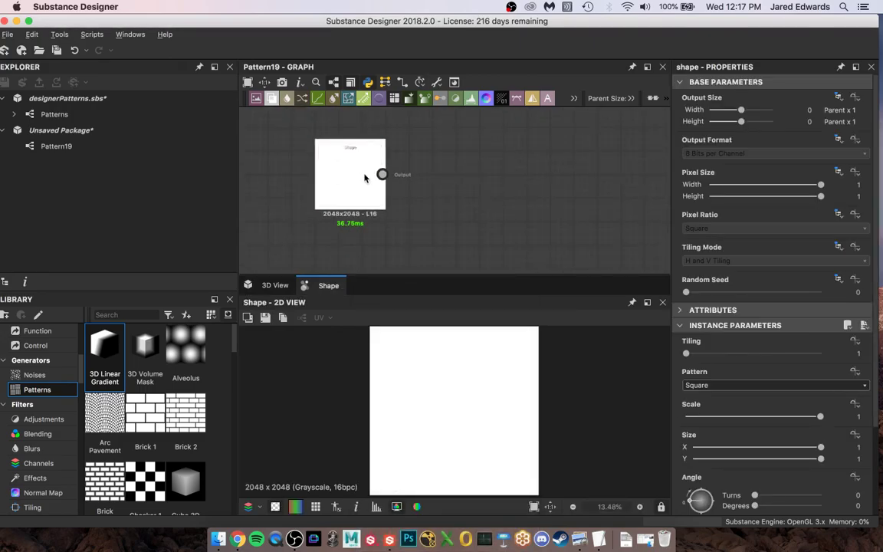
# Set the Shape node's pattern to Disc and its scale to 0.95.
pyautogui.click(705, 385)
pyautogui.click(694, 407)
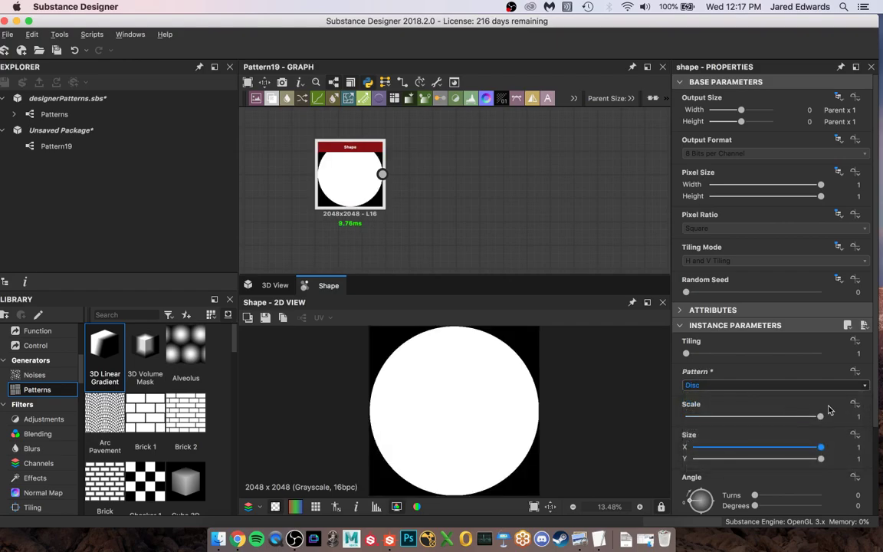
pyautogui.click(858, 416)
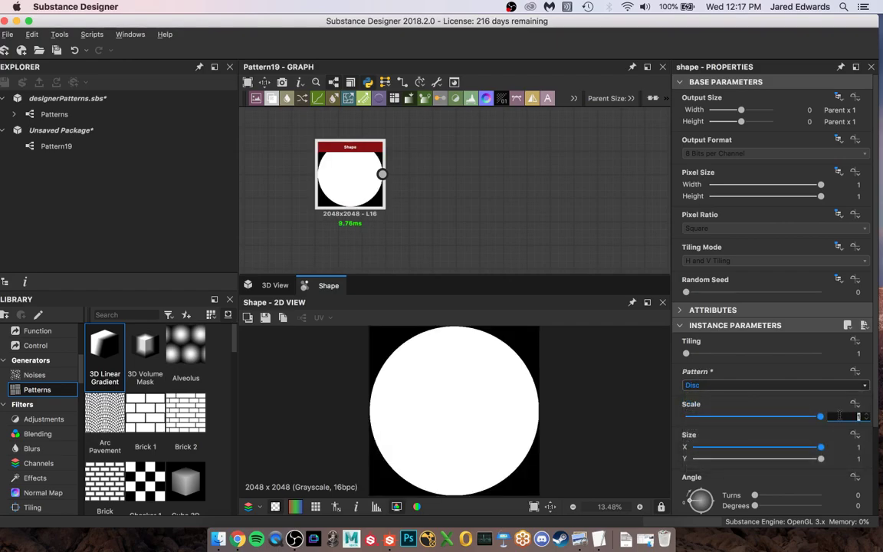
pyautogui.press('Return')
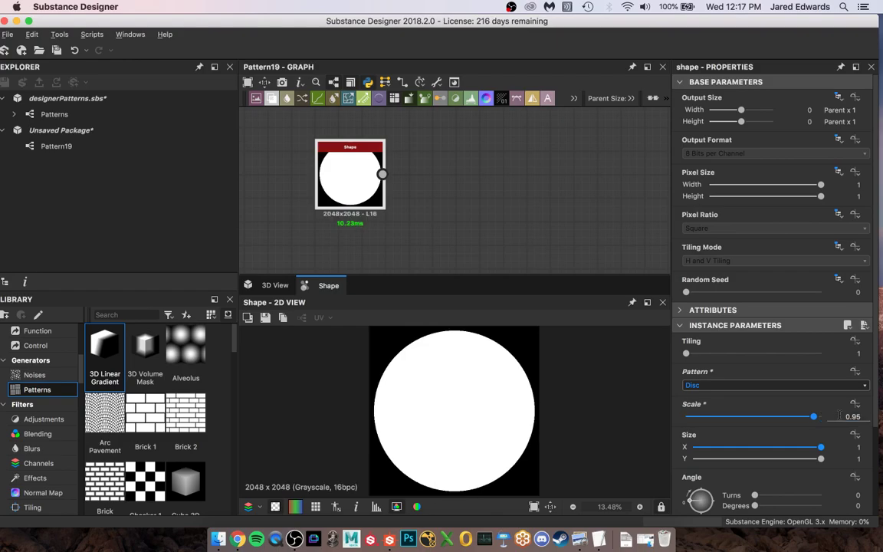
# Add an Edge Detect node fed by the Shape node and set its Invert option to True.
pyautogui.press('space')
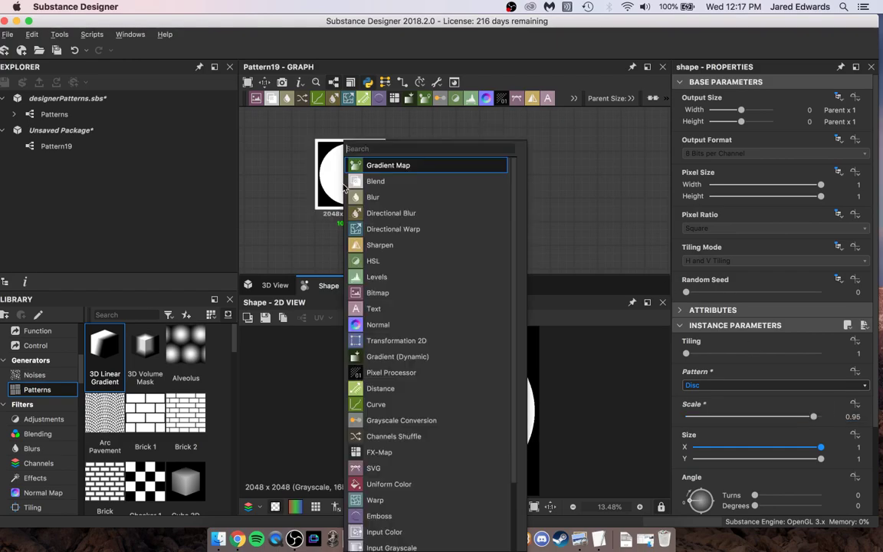
pyautogui.write('edge')
pyautogui.press('Return')
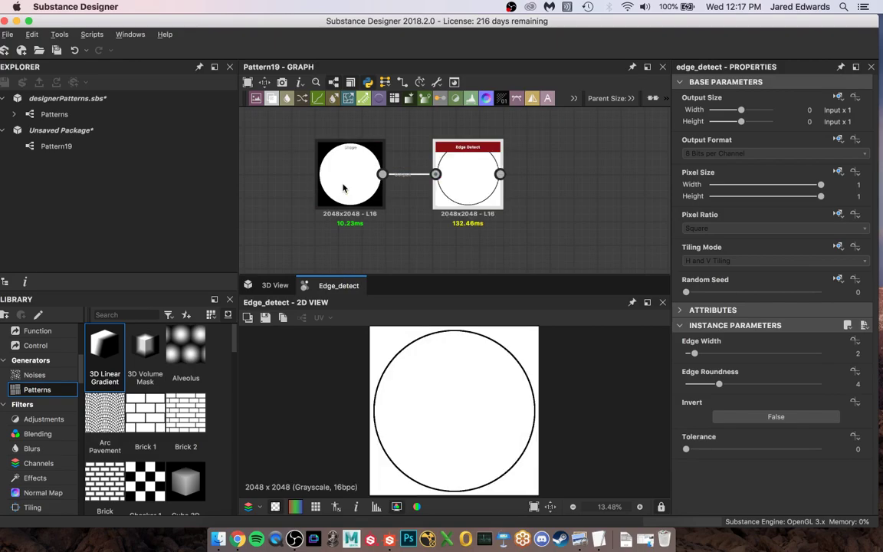
pyautogui.click(777, 420)
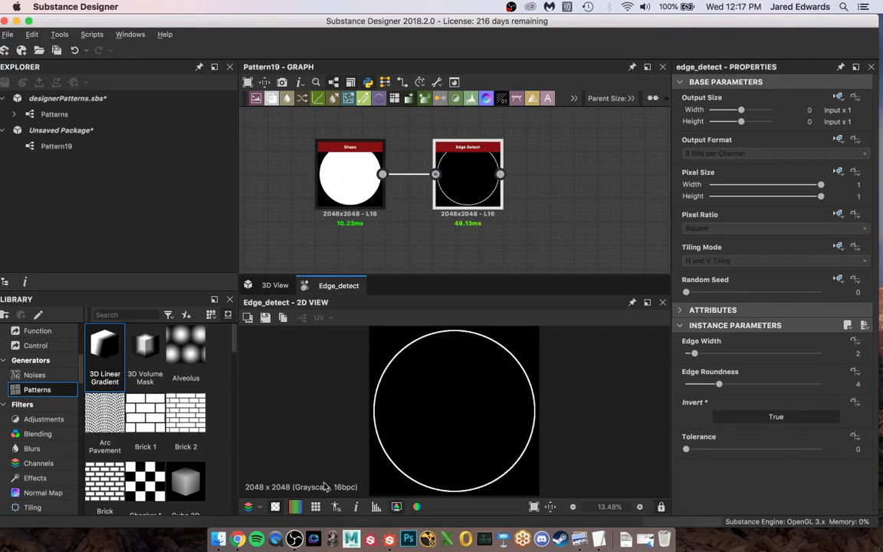
# Compare the circle outline with the reference image pattern19.png, checking how neighbouring circles meet and overlap.
pyautogui.click(219, 539)
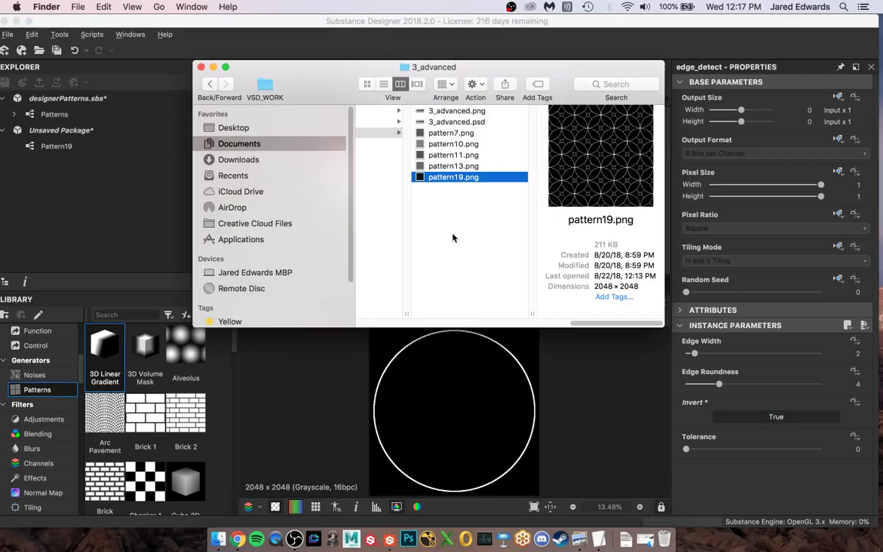
pyautogui.press('space')
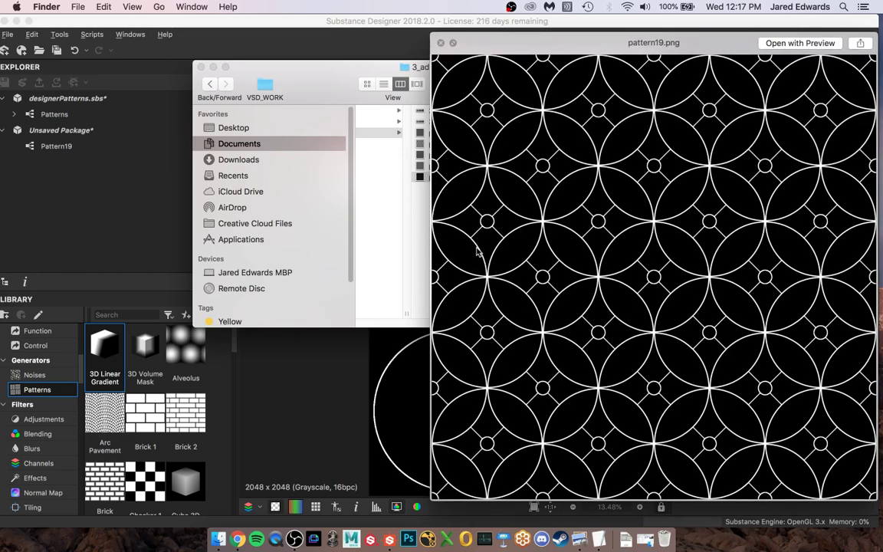
pyautogui.press('space')
pyautogui.click(588, 22)
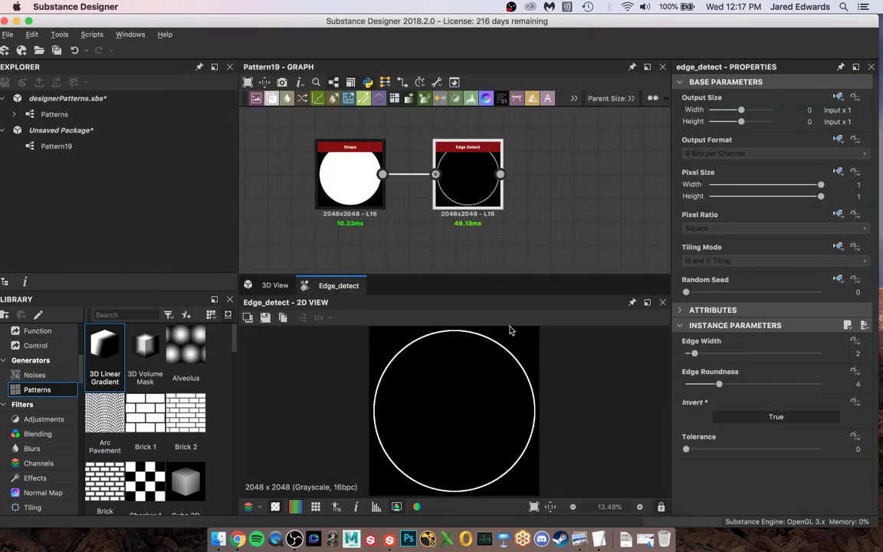
pyautogui.scroll(-2, 548, 230)
pyautogui.moveTo(548, 230); pyautogui.dragTo(486, 223, button='middle')
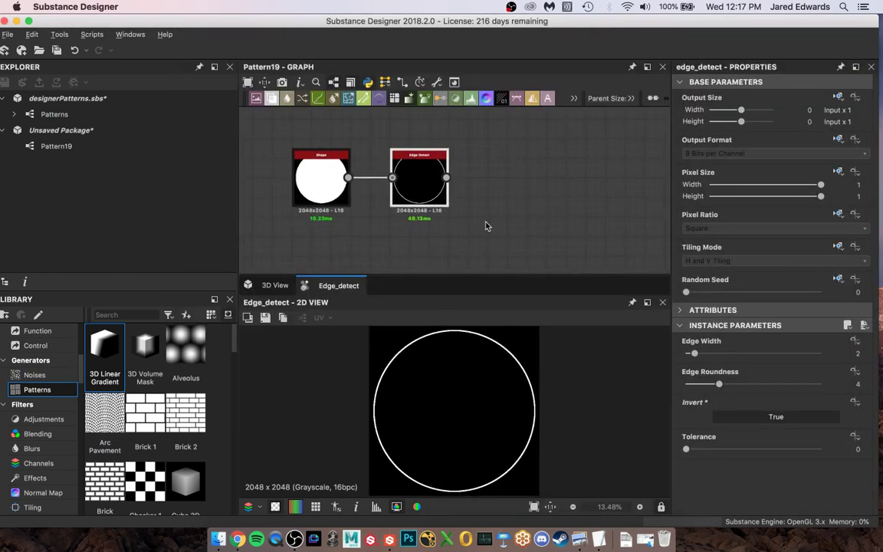
pyautogui.click(219, 539)
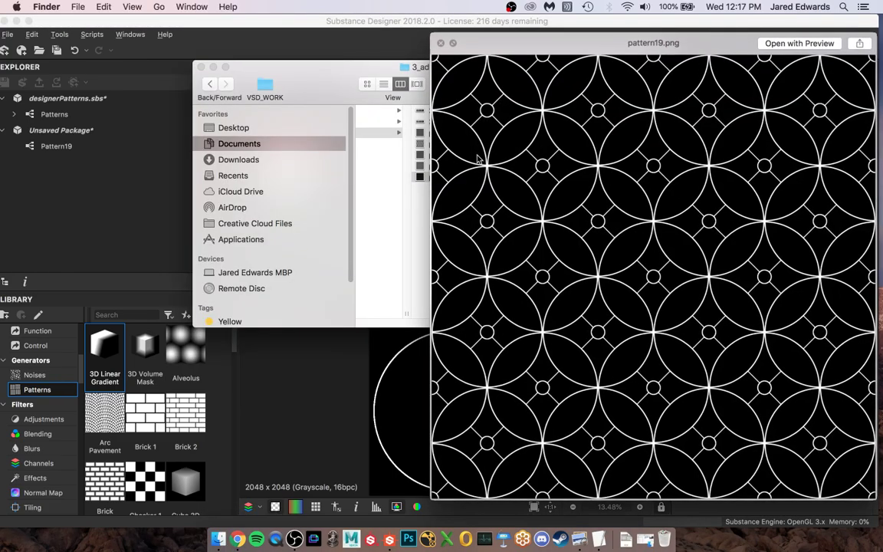
pyautogui.press('space')
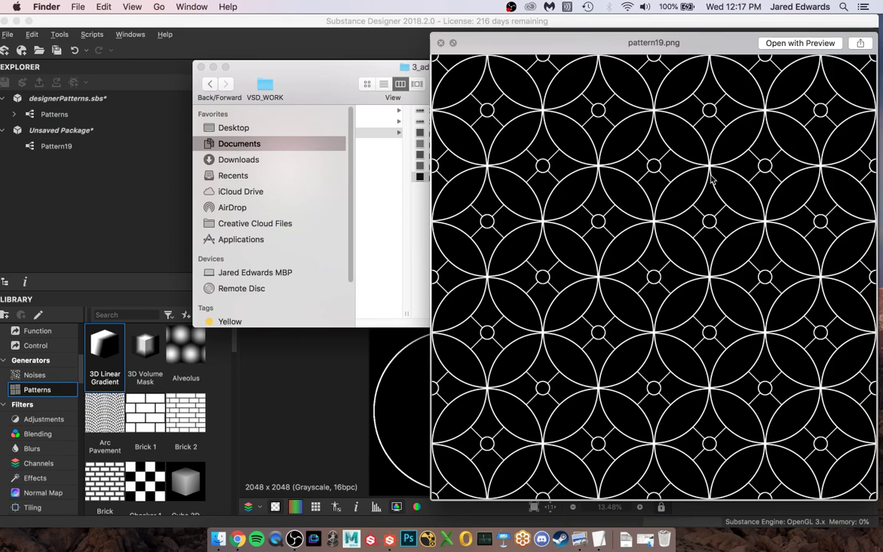
pyautogui.press('space')
pyautogui.click(471, 383)
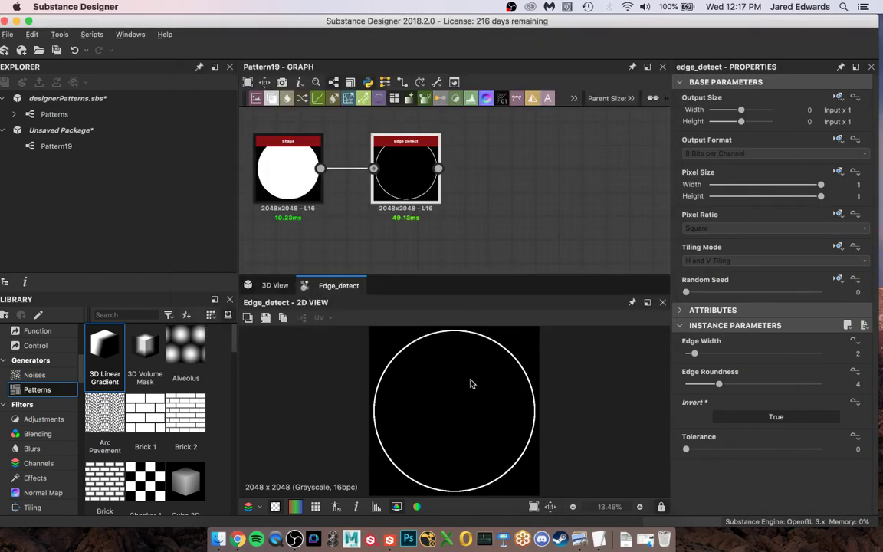
# Display the Edge Detect output as a repeating tile in the 2D view.
pyautogui.press('space')
pyautogui.press('space')
pyautogui.press('space')
pyautogui.press('space')
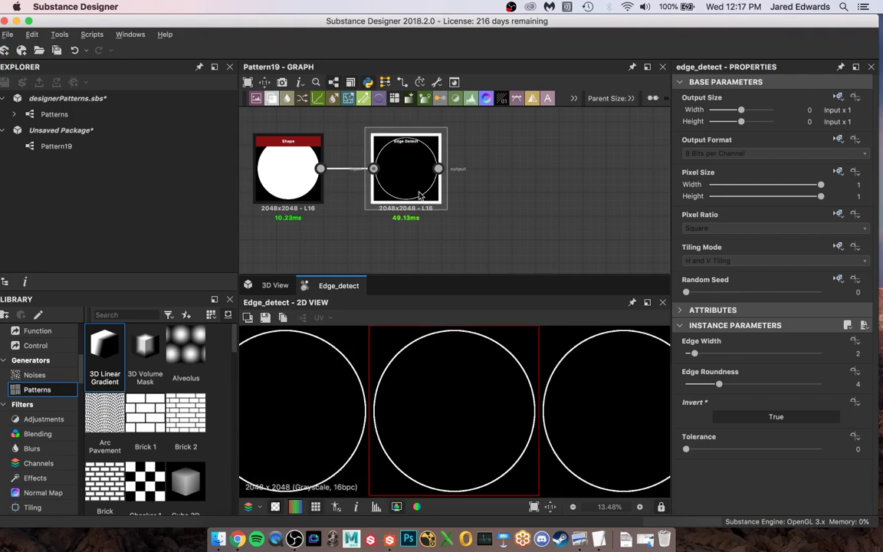
# Add a Transformation 2D node connected to the Edge Detect output.
pyautogui.press('space')
pyautogui.write('trans')
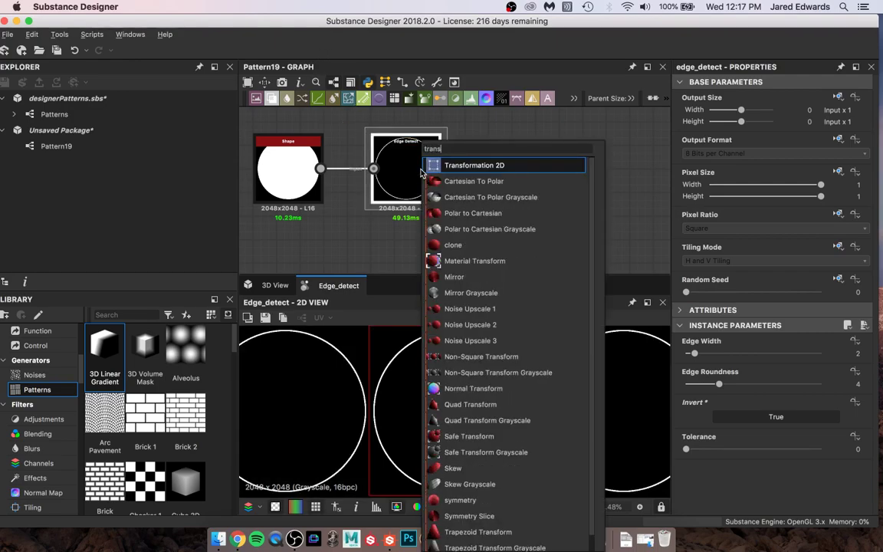
pyautogui.press('Return')
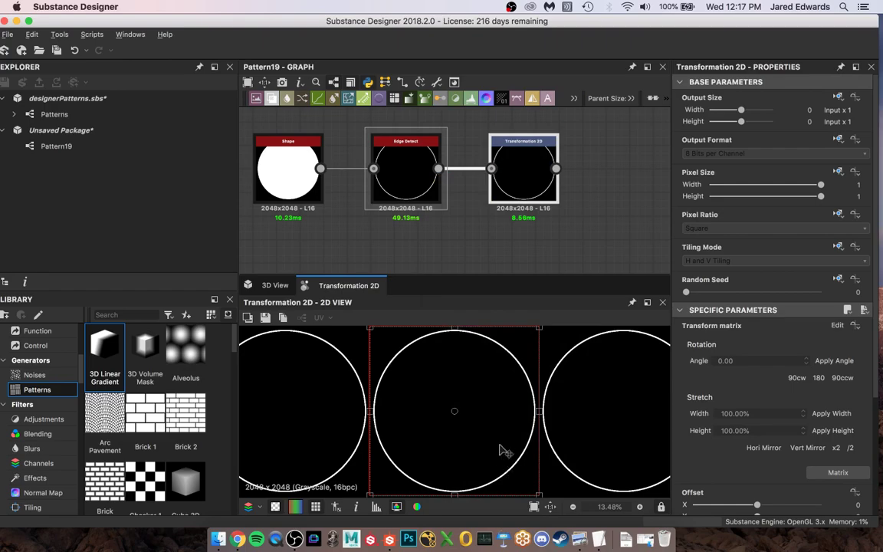
# Scale the circle outline up slightly and uniformly in the Transformation 2D node until neighbouring tiled circles meet at the seam.
pyautogui.scroll(2, 521, 441)
pyautogui.scroll(2, 522, 435)
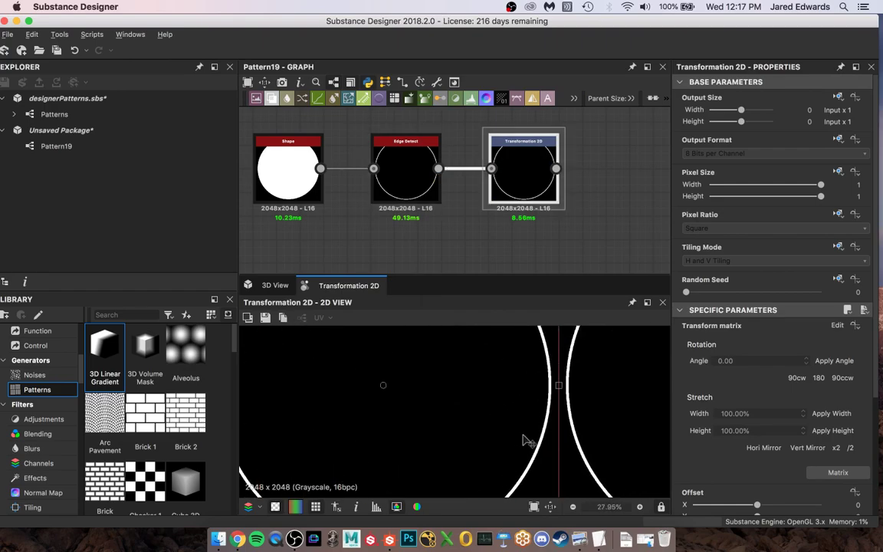
pyautogui.moveTo(524, 435); pyautogui.dragTo(497, 370, button='middle')
pyautogui.moveTo(537, 457); pyautogui.dragTo(520, 409, button='middle')
pyautogui.scroll(3, 499, 438)
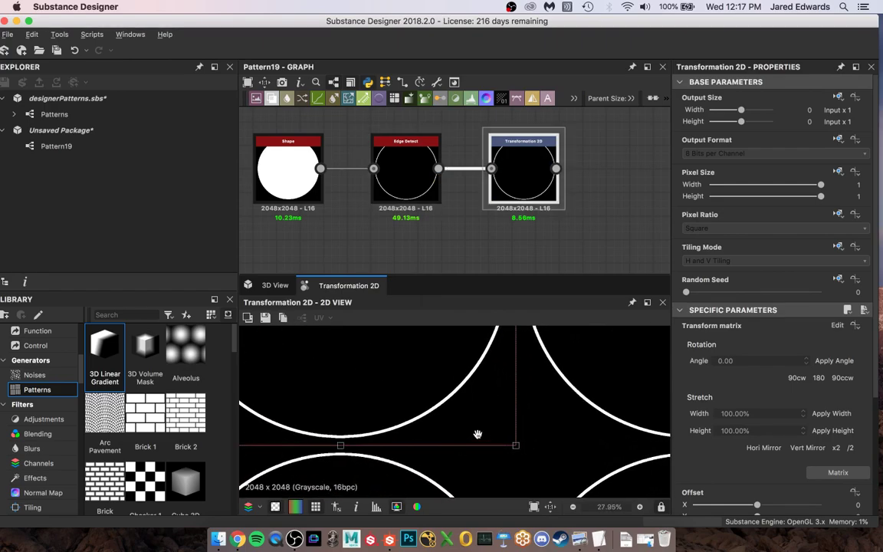
pyautogui.scroll(-2, 517, 426)
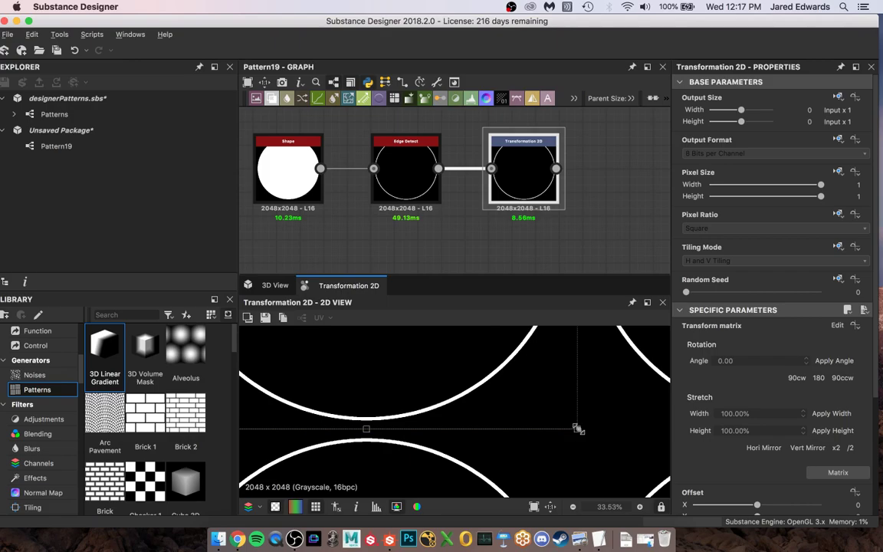
pyautogui.moveTo(577, 428); pyautogui.dragTo(587, 437)
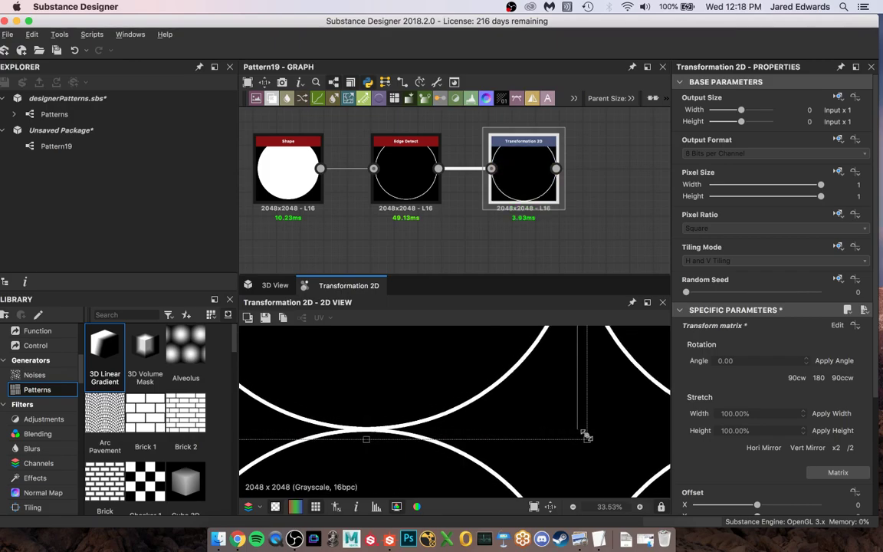
# Check in the reference image pattern19.png how the lines of adjacent circles touch, and return to Substance Designer.
pyautogui.click(219, 539)
pyautogui.press('space')
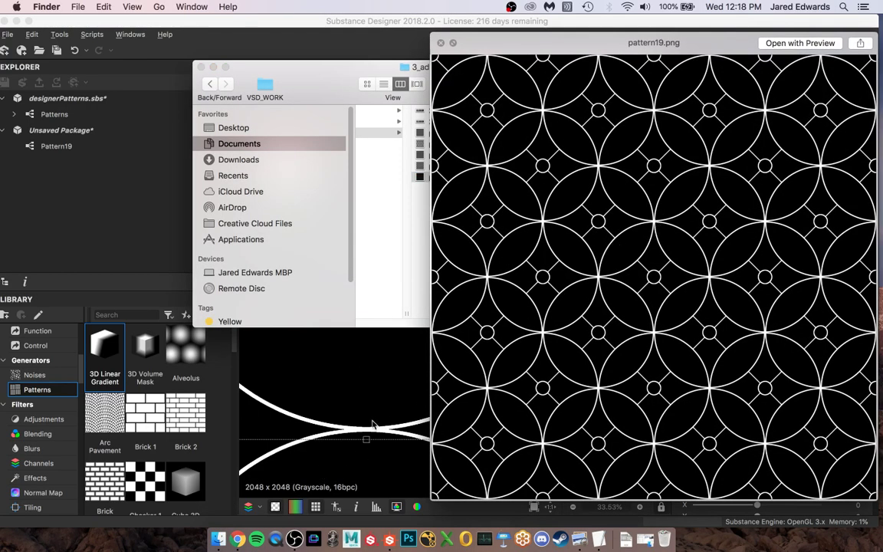
pyautogui.press('space')
pyautogui.click(485, 23)
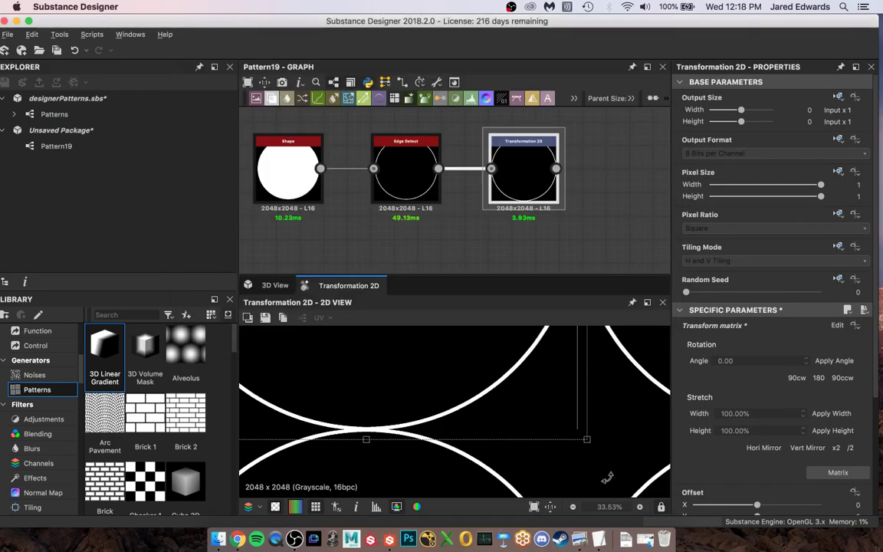
# Fine-tune the transformed circle slightly smaller at the tile seam, and turn off the tiled display in the 2D view.
pyautogui.moveTo(585, 440); pyautogui.dragTo(585, 437)
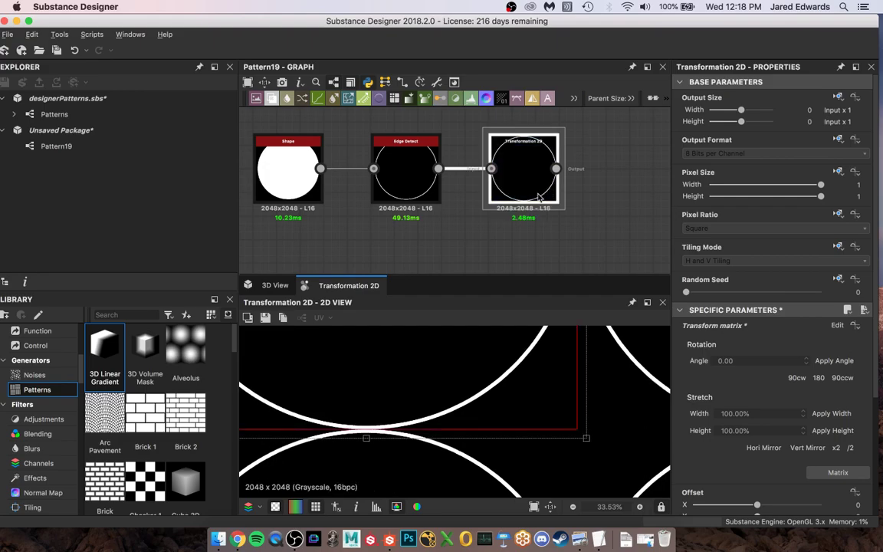
pyautogui.click(510, 247)
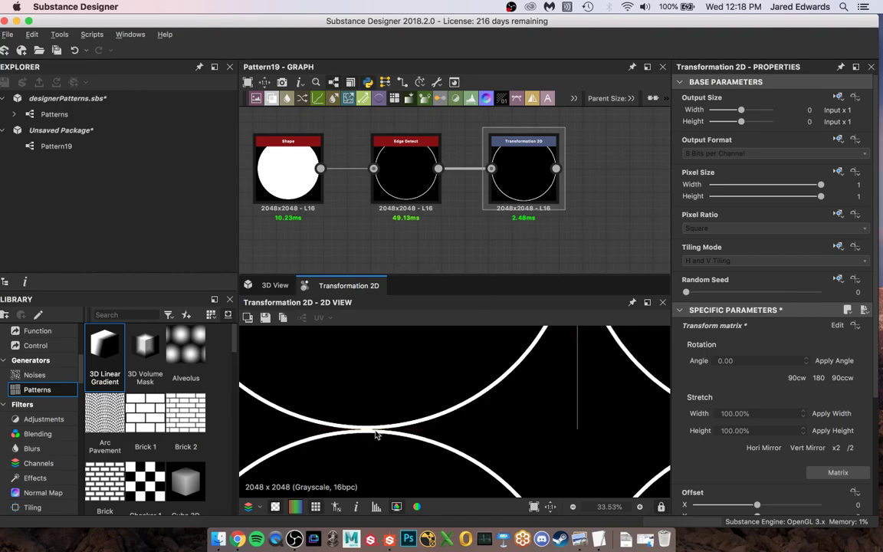
pyautogui.click(531, 182)
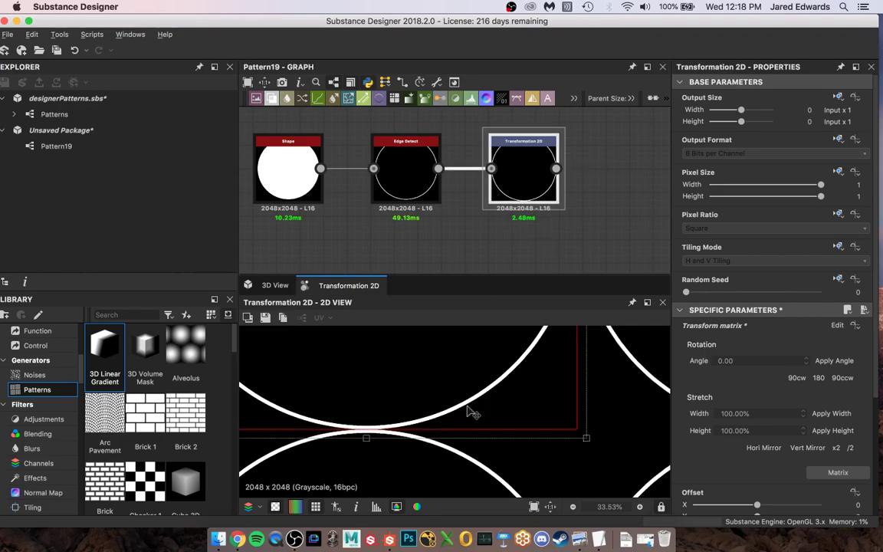
pyautogui.press('space')
pyautogui.scroll(-5, 469, 397)
pyautogui.press('f')
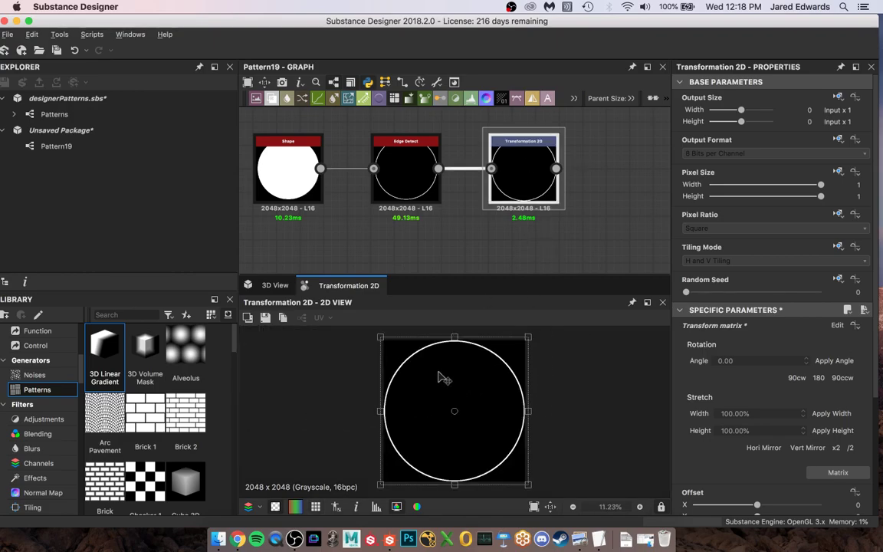
# Fit the transformed circle in the 2D view, compare it with reference image pattern19.png, and return to Substance Designer.
pyautogui.press('f')
pyautogui.click(579, 193)
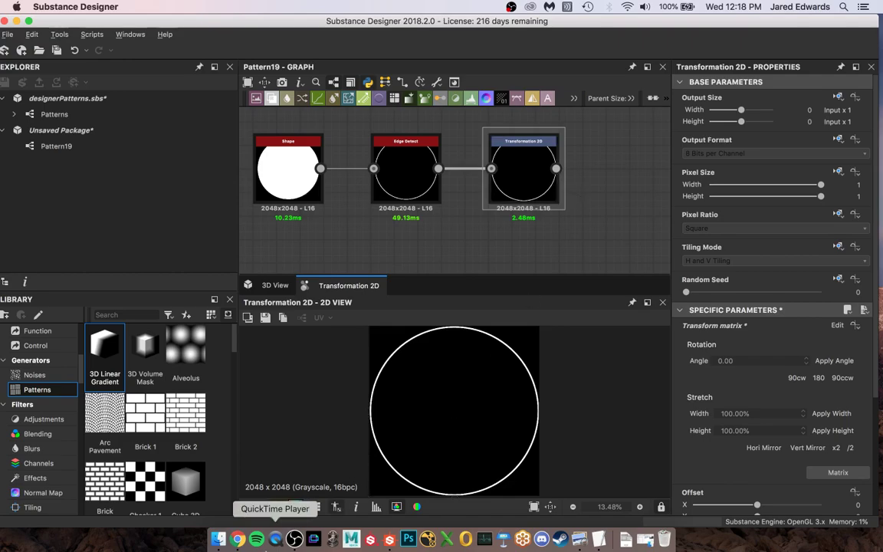
pyautogui.click(218, 539)
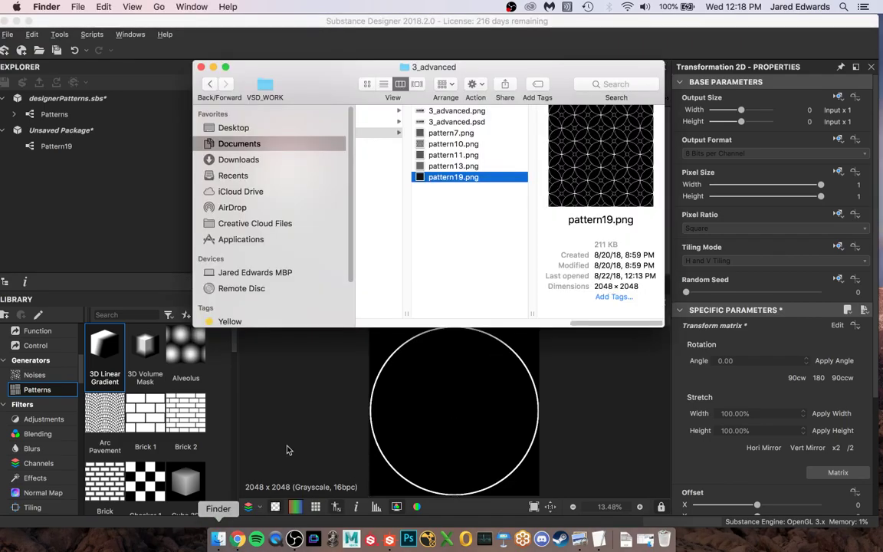
pyautogui.click(578, 539)
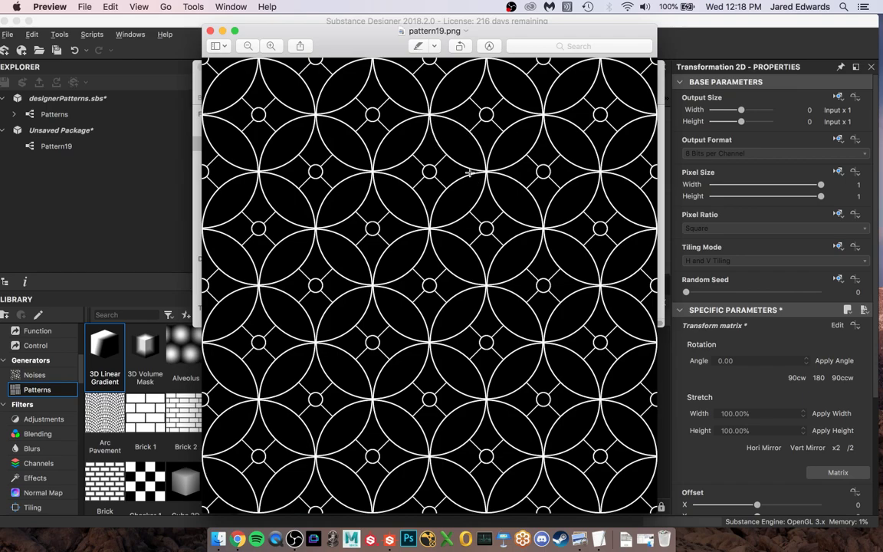
pyautogui.press('super+q')
pyautogui.click(490, 25)
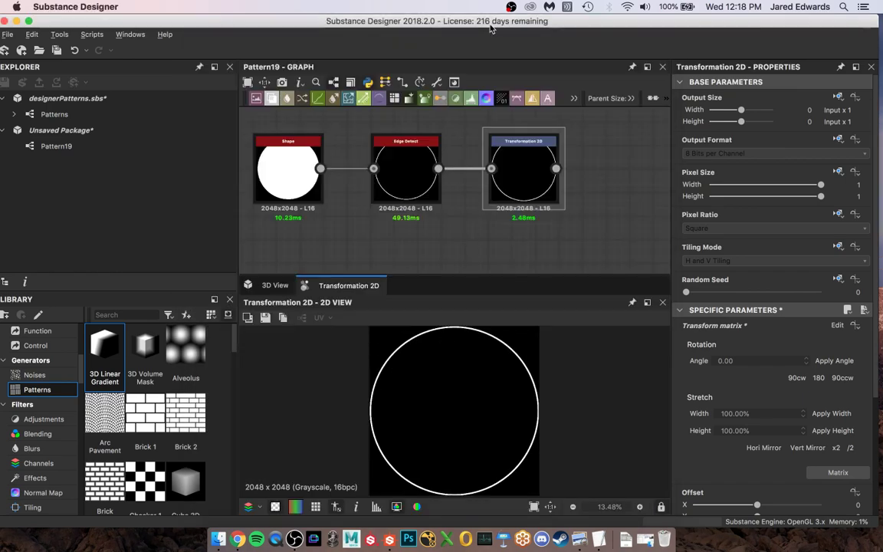
# Add a second Transformation 2D node fed by the output of the first Transformation 2D node.
pyautogui.scroll(-1, 511, 228)
pyautogui.moveTo(511, 228); pyautogui.dragTo(471, 207, button='middle')
pyautogui.click(485, 174)
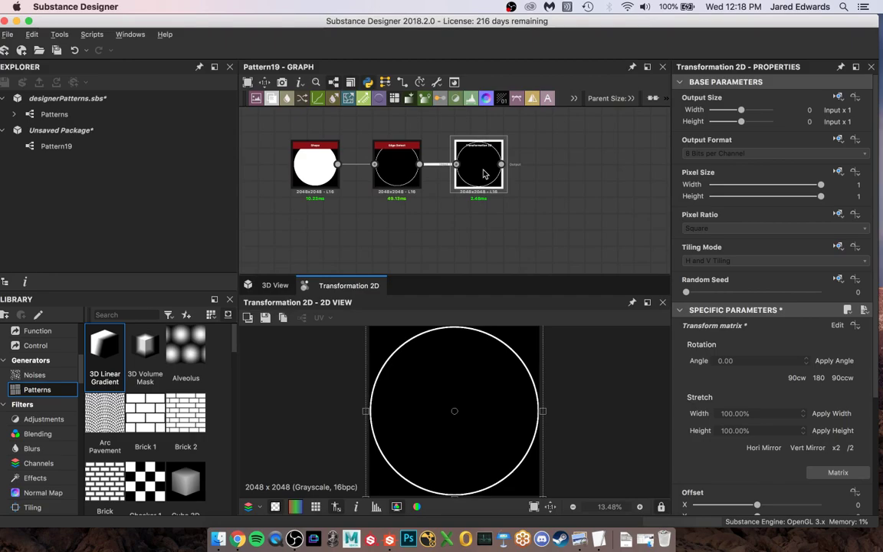
pyautogui.press('space')
pyautogui.write('tran')
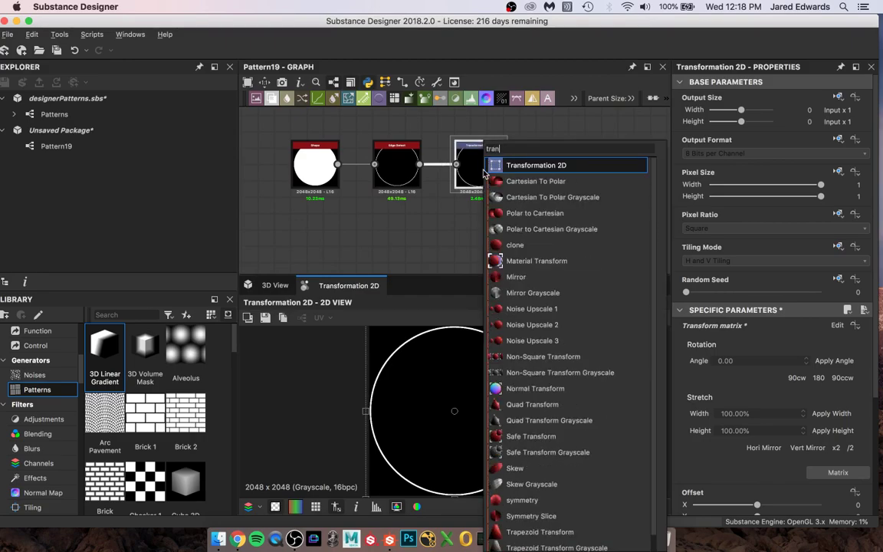
pyautogui.press('Return')
pyautogui.moveTo(484, 175); pyautogui.dragTo(580, 241)
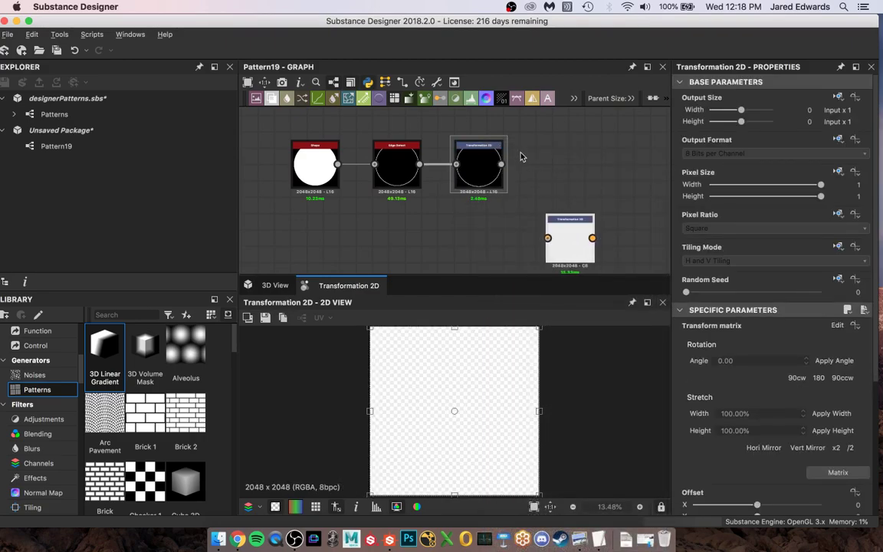
pyautogui.moveTo(500, 164); pyautogui.dragTo(545, 220)
# Set the second Transformation 2D node's offset to 0.5 in both X and Y.
pyautogui.scroll(-3, 813, 430)
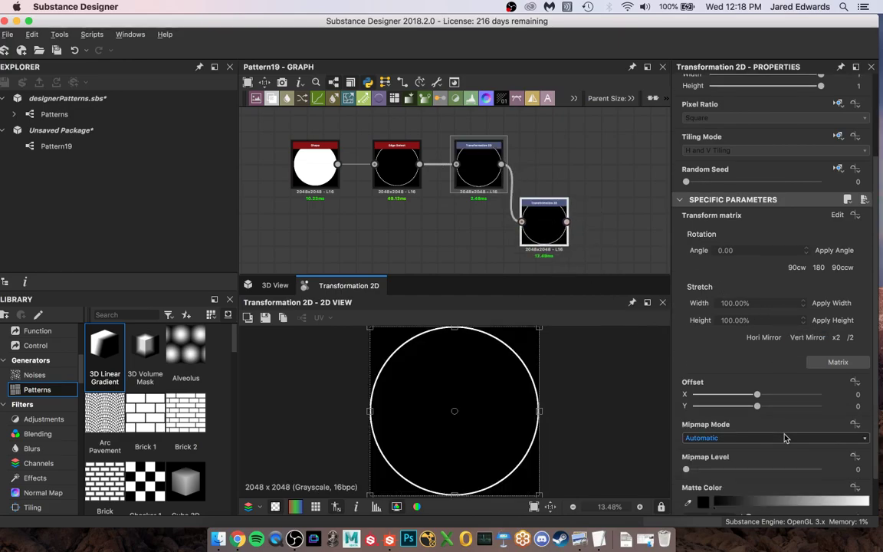
pyautogui.click(838, 391)
pyautogui.write('.5')
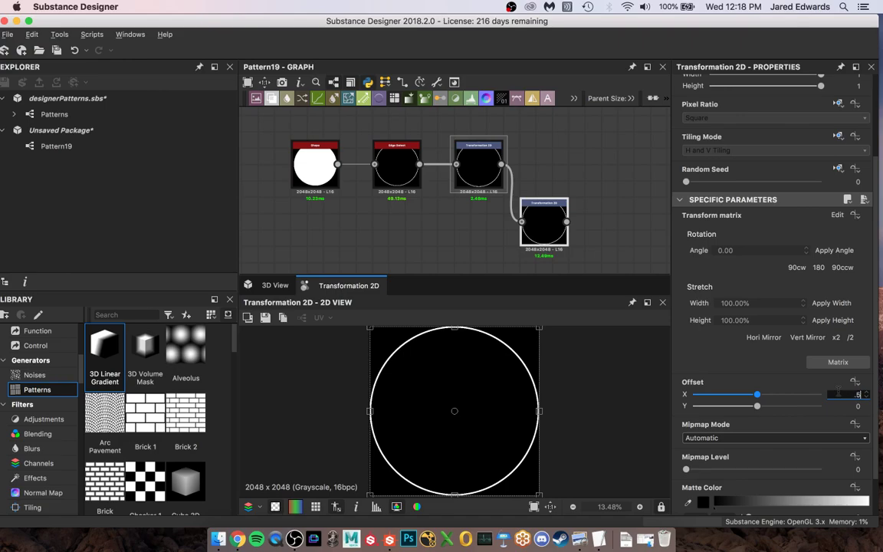
pyautogui.press('Tab')
pyautogui.write('.5')
pyautogui.press('Return')
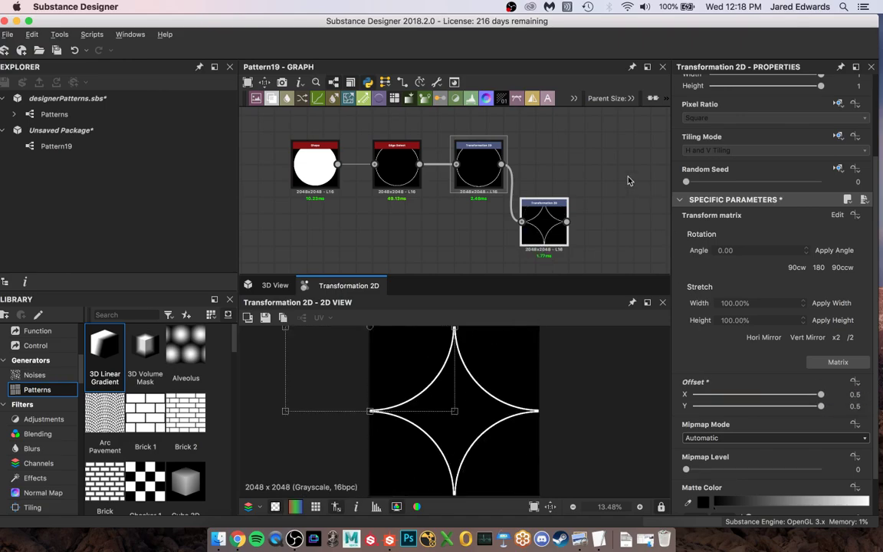
pyautogui.click(599, 171)
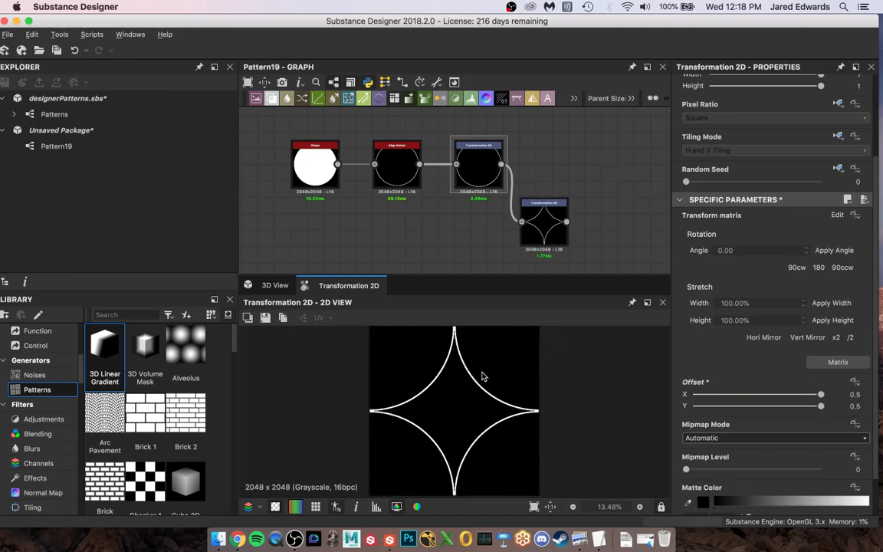
# Preview pattern19.png in Finder to check how the circles overlap, and return to Substance Designer.
pyautogui.click(217, 539)
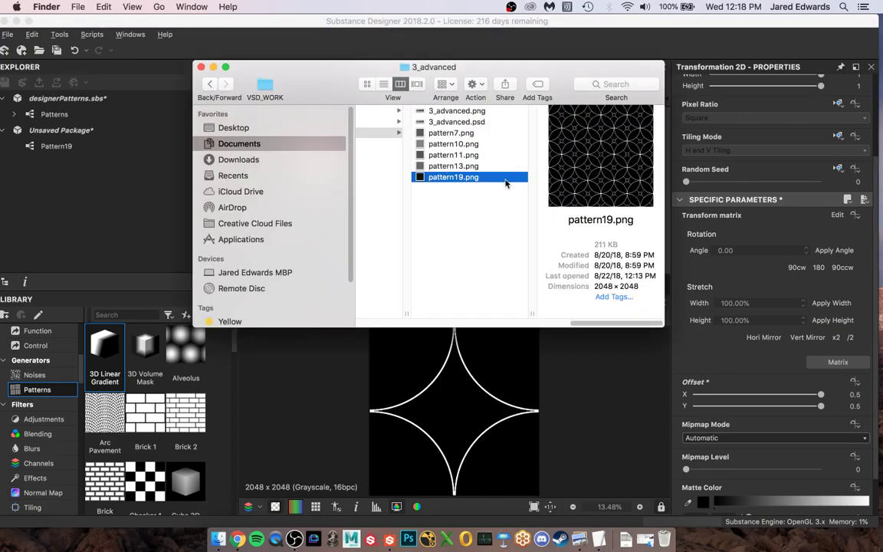
pyautogui.press('space')
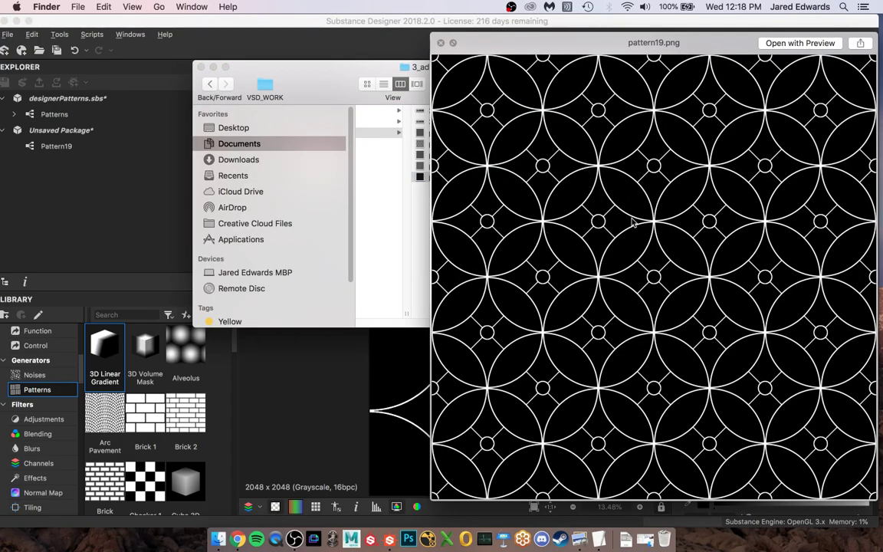
pyautogui.press('space')
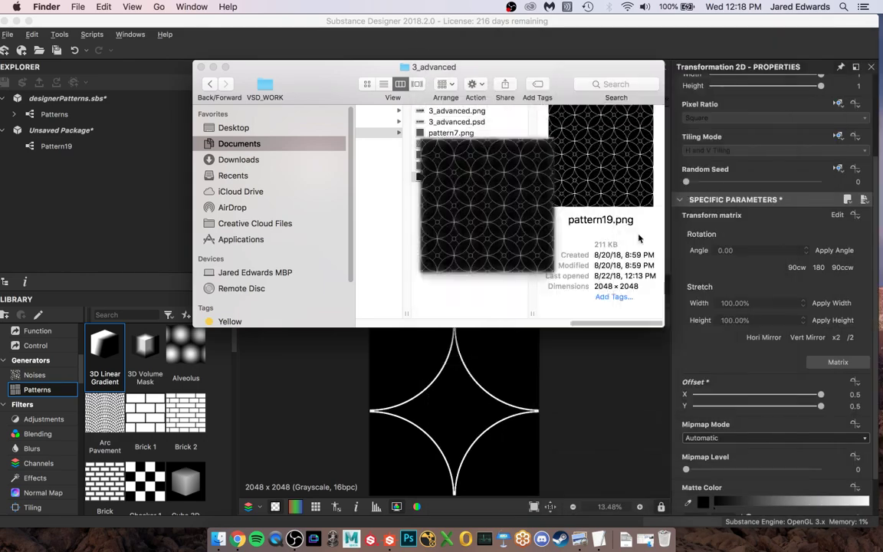
pyautogui.click(493, 27)
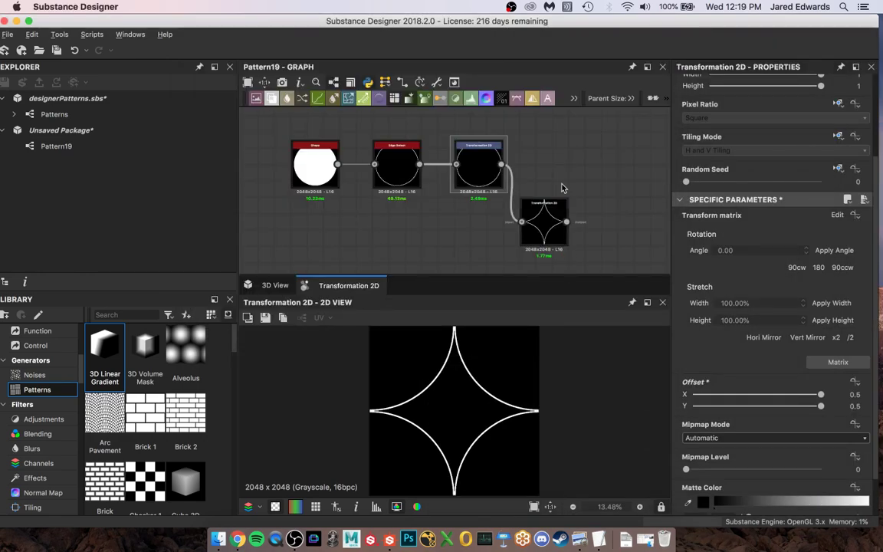
# Add a Blend node with the circle as foreground and the offset copy as background, using Max (Lighten) blending.
pyautogui.press('space')
pyautogui.write('blend')
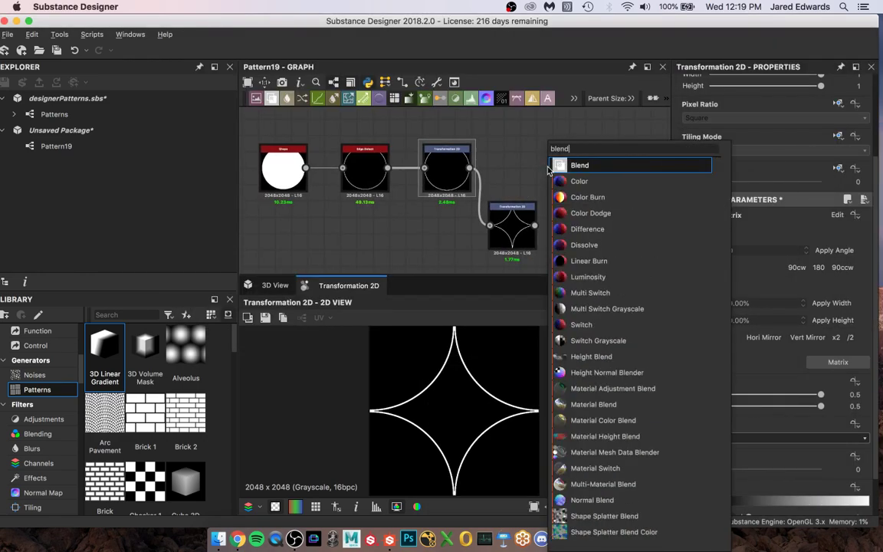
pyautogui.press('Return')
pyautogui.moveTo(547, 170); pyautogui.dragTo(582, 175)
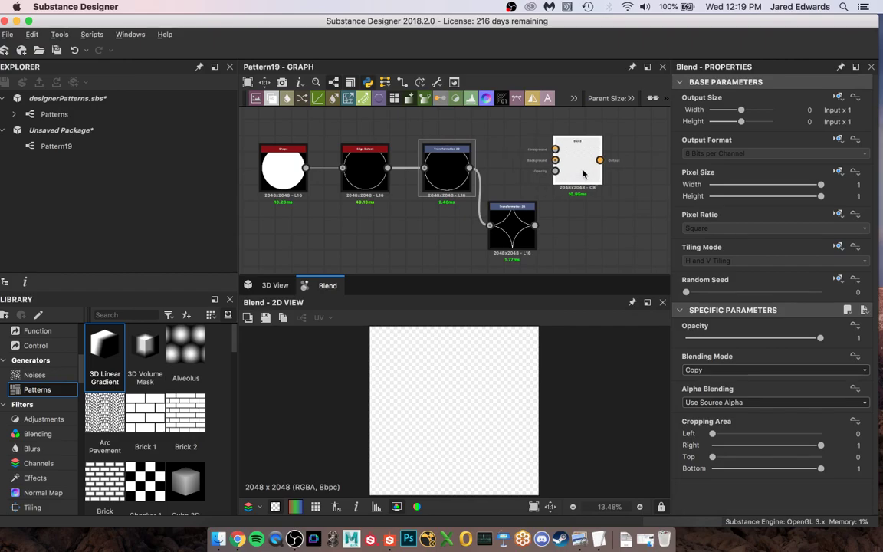
pyautogui.moveTo(535, 225); pyautogui.dragTo(555, 149)
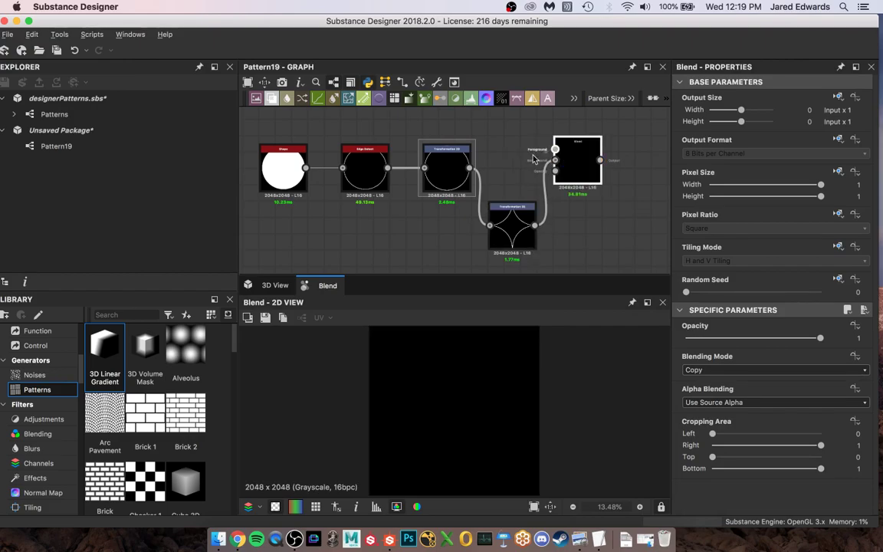
pyautogui.moveTo(474, 168); pyautogui.dragTo(555, 160)
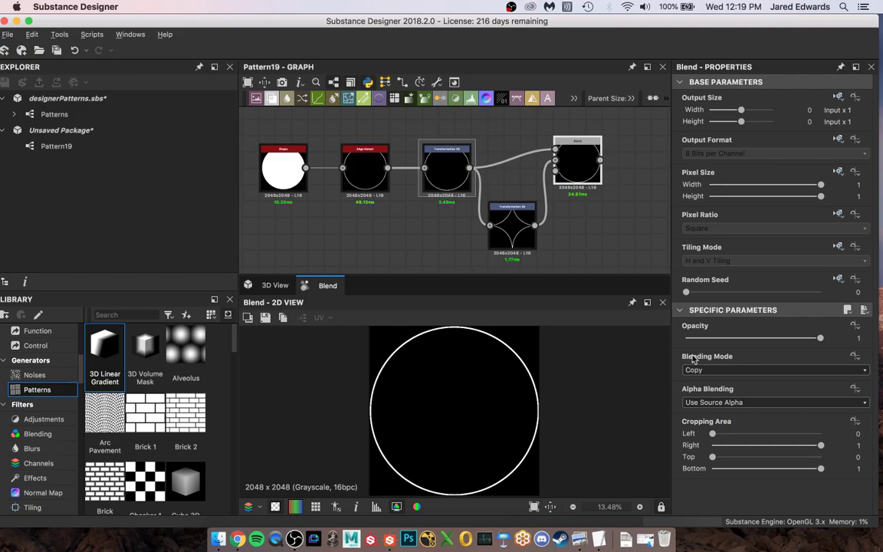
pyautogui.click(797, 369)
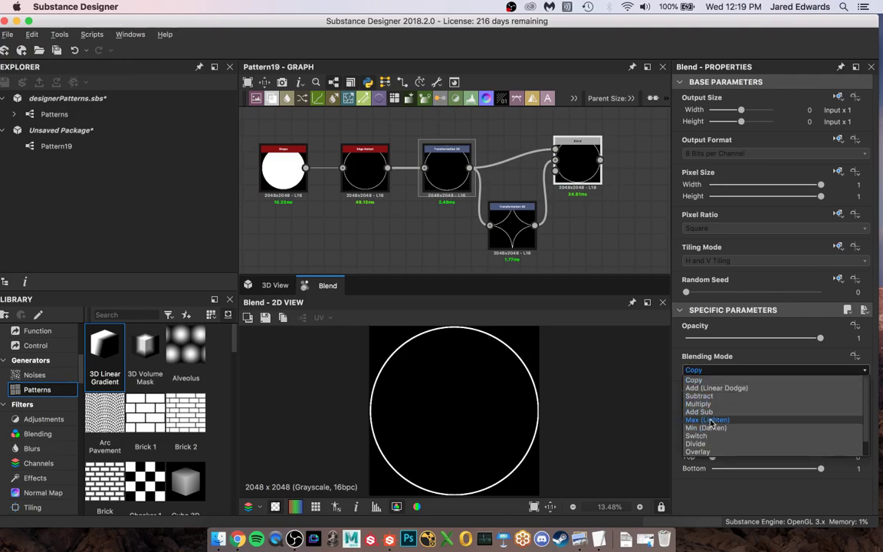
pyautogui.click(709, 421)
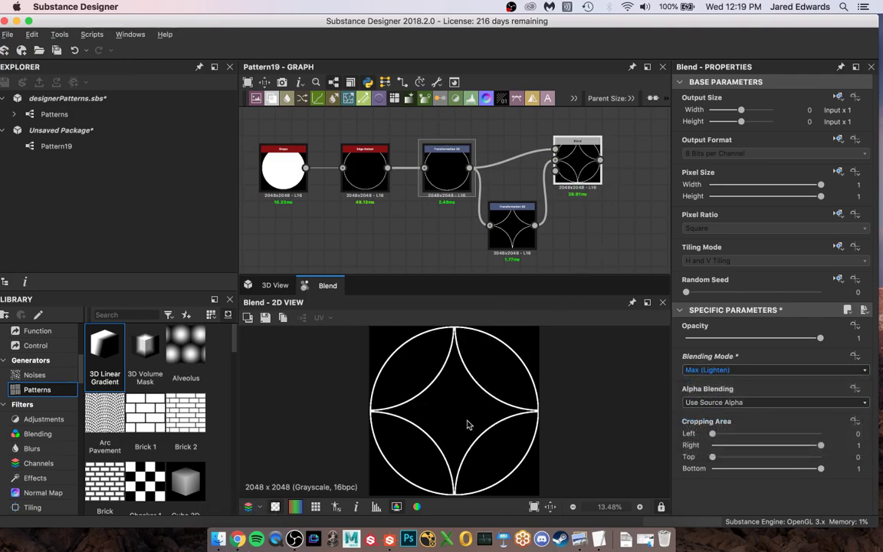
# Examine the small circles and connecting lines in the preview of pattern19.png, and return to Substance Designer.
pyautogui.click(219, 539)
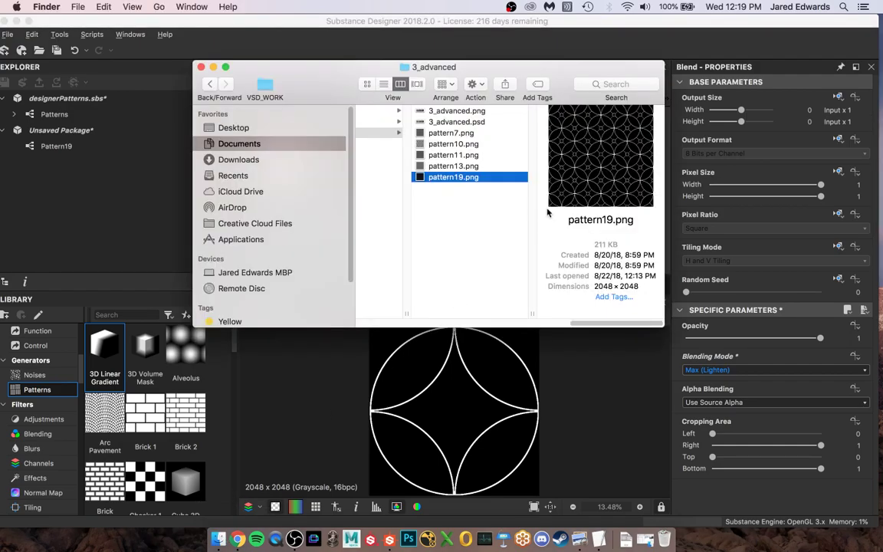
pyautogui.press('space')
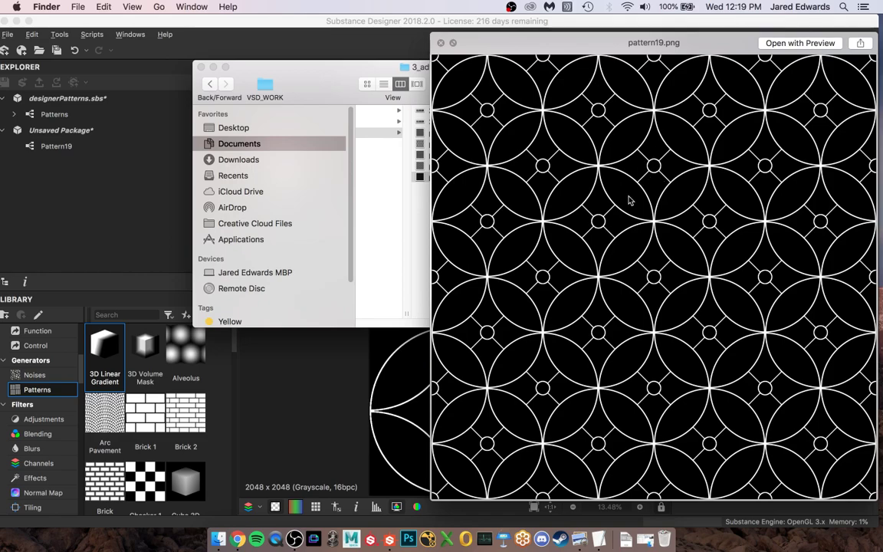
pyautogui.press('space')
pyautogui.click(496, 26)
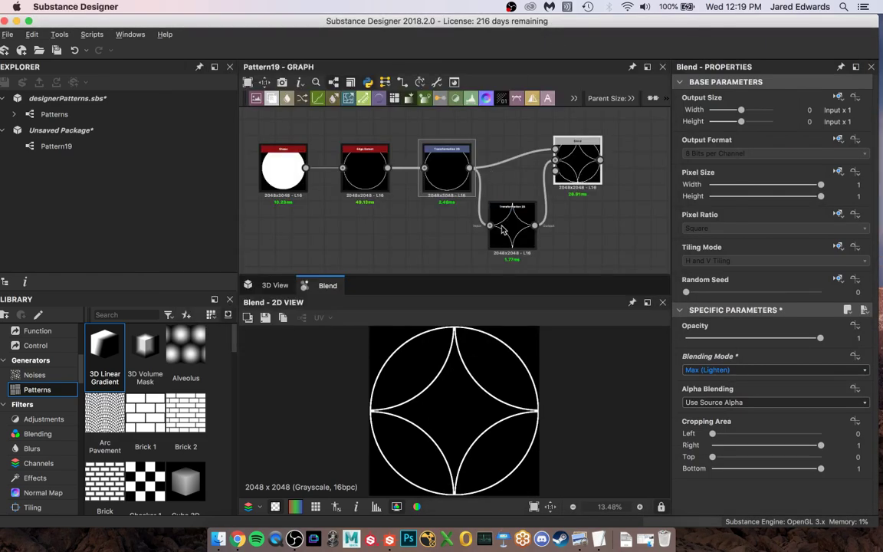
# Add a Transformation 2D node above the existing chain and feed it from the Shape node's output.
pyautogui.moveTo(503, 229); pyautogui.dragTo(479, 215, button='middle')
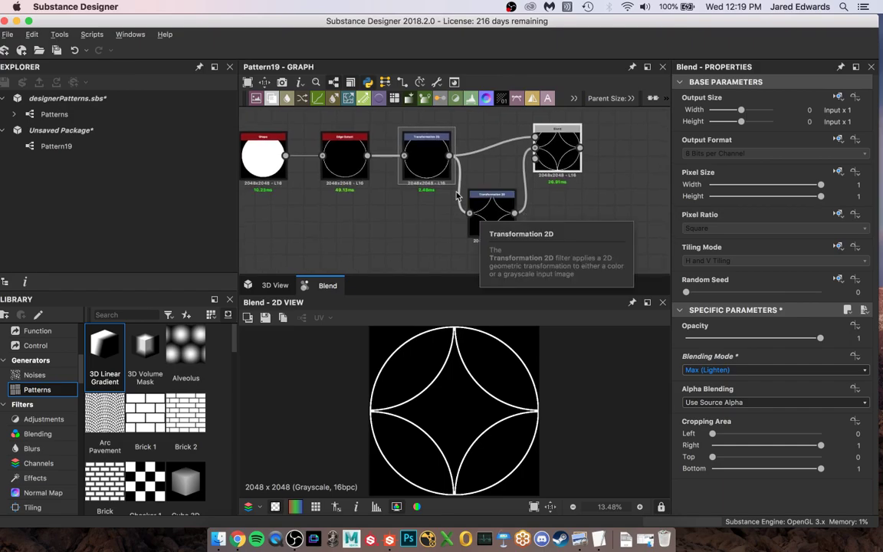
pyautogui.moveTo(279, 140); pyautogui.dragTo(335, 208, button='middle')
pyautogui.moveTo(436, 161); pyautogui.dragTo(437, 202, button='middle')
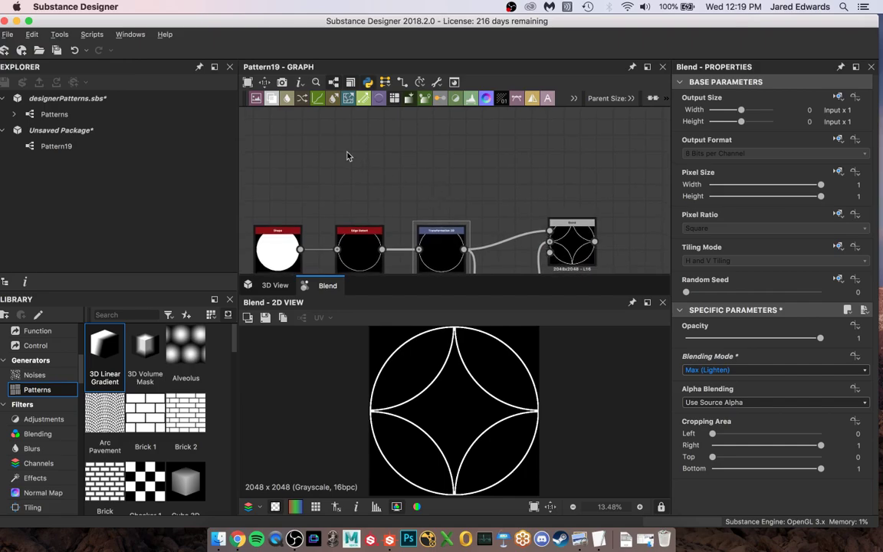
pyautogui.moveTo(302, 217); pyautogui.dragTo(356, 157, button='middle')
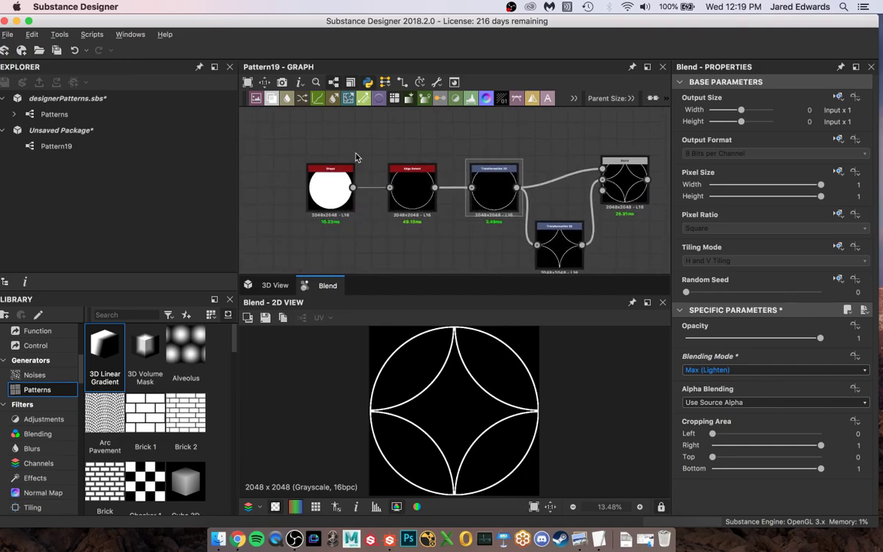
pyautogui.press('space')
pyautogui.write('trans')
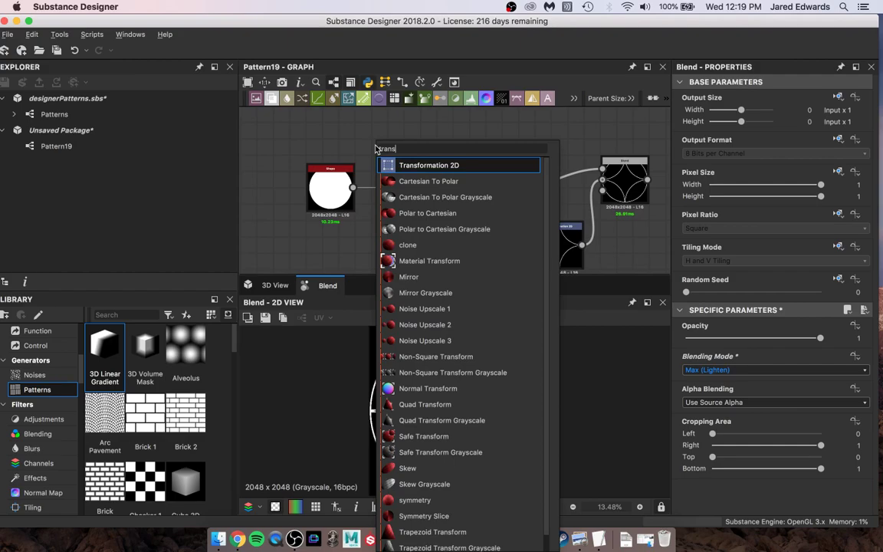
pyautogui.press('Return')
pyautogui.moveTo(376, 146); pyautogui.dragTo(410, 121)
pyautogui.moveTo(352, 188); pyautogui.dragTo(387, 119)
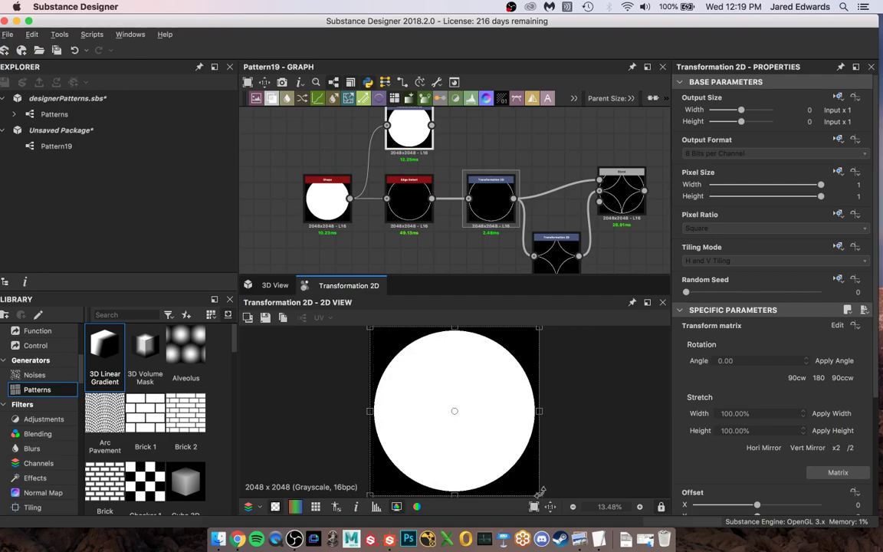
# Scale the white disc uniformly to about a quarter of the tile and set its Tiling Mode to absolute with No Tiling.
pyautogui.moveTo(541, 491); pyautogui.dragTo(434, 433)
pyautogui.click(838, 246)
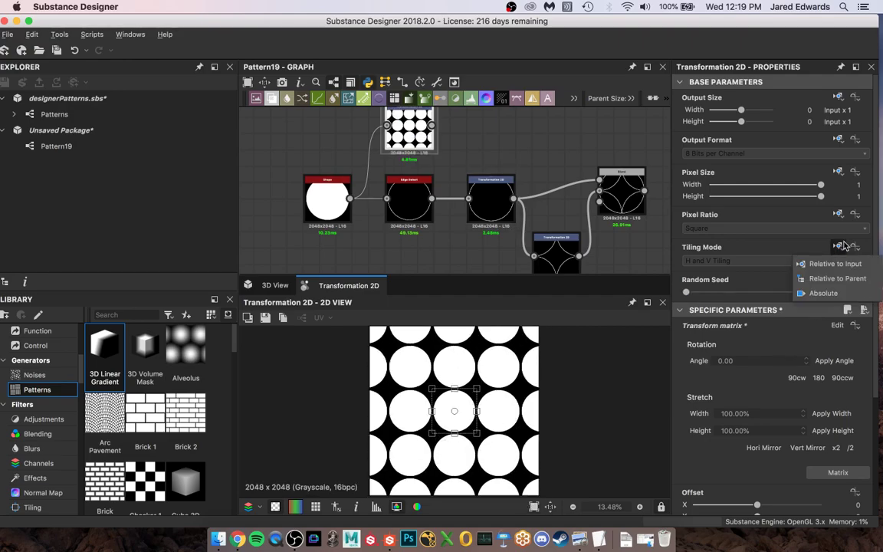
pyautogui.click(774, 293)
pyautogui.click(723, 261)
pyautogui.click(717, 271)
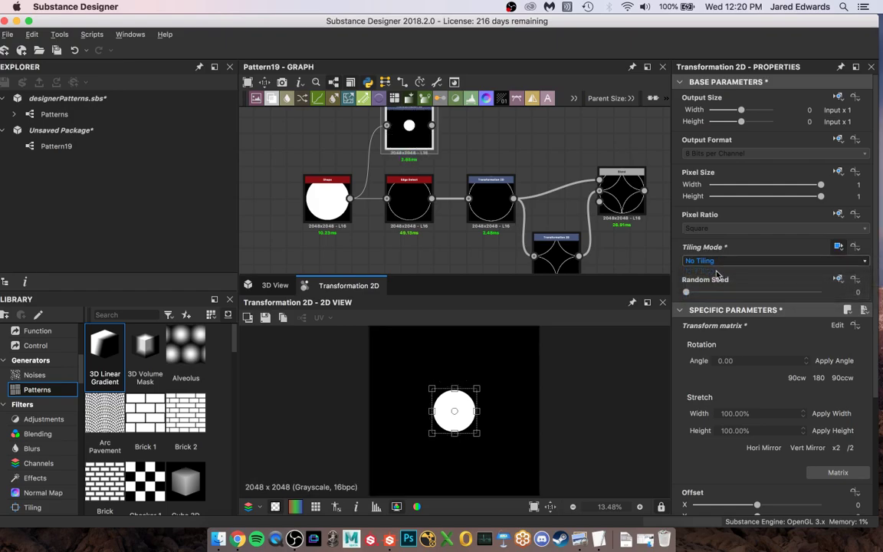
# Add an Edge Detect node after the small disc's Transformation 2D node and set Invert to True.
pyautogui.moveTo(464, 161); pyautogui.dragTo(438, 168, button='middle')
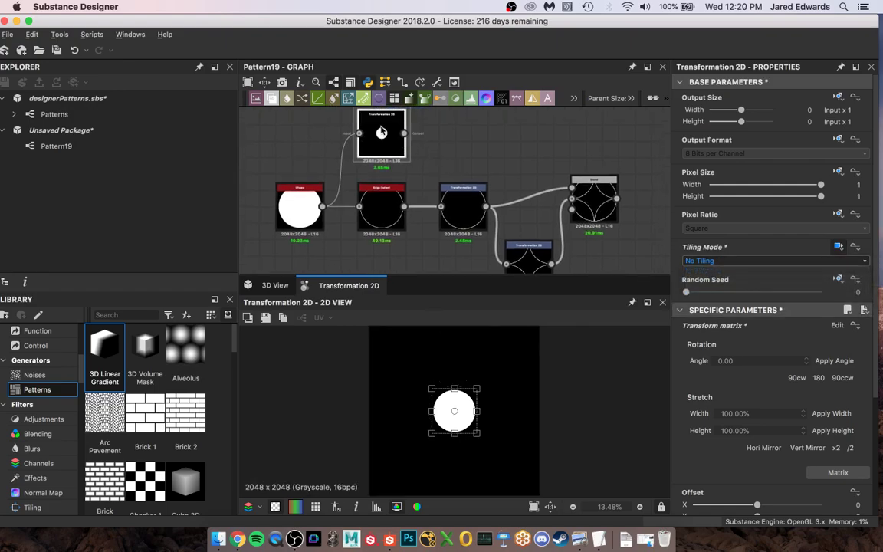
pyautogui.press('space')
pyautogui.write('edge')
pyautogui.press('Return')
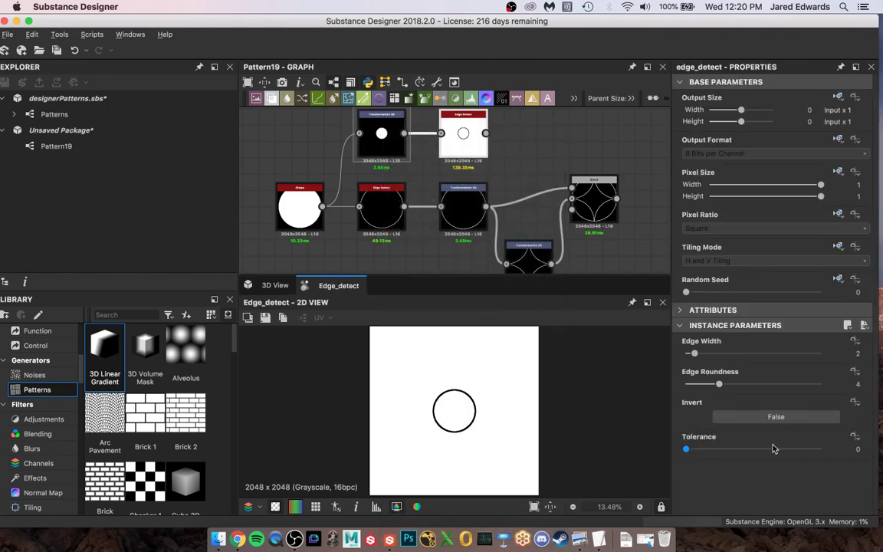
pyautogui.click(775, 417)
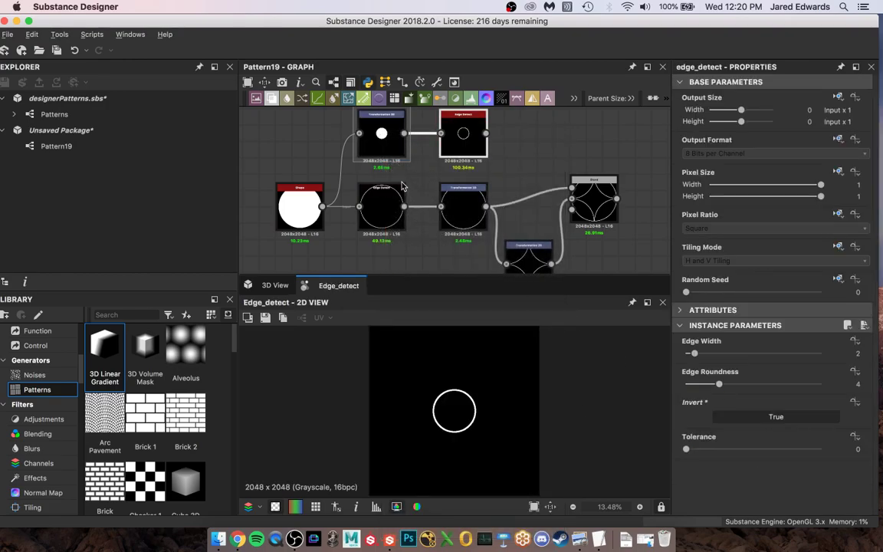
pyautogui.moveTo(495, 178); pyautogui.dragTo(434, 189, button='middle')
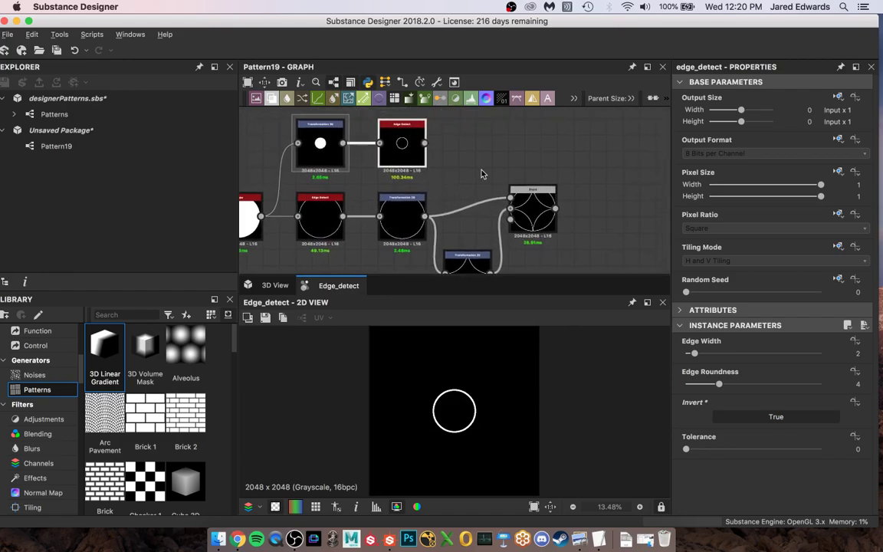
# Add a Blend node after the existing Blend, feed the small circle's Edge Detect into its foreground, and set Blending Mode to Max (Lighten).
pyautogui.click(532, 207)
pyautogui.press('space')
pyautogui.write('blend')
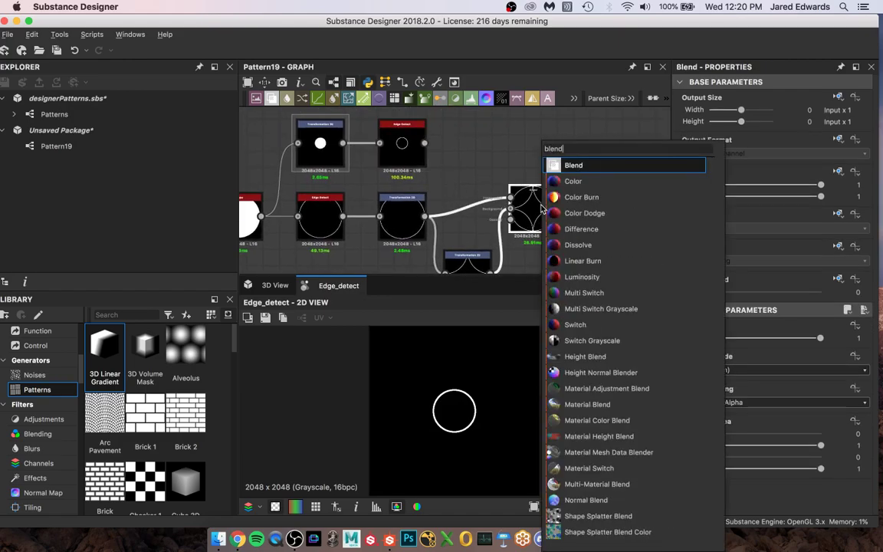
pyautogui.press('Return')
pyautogui.moveTo(424, 144); pyautogui.dragTo(611, 199)
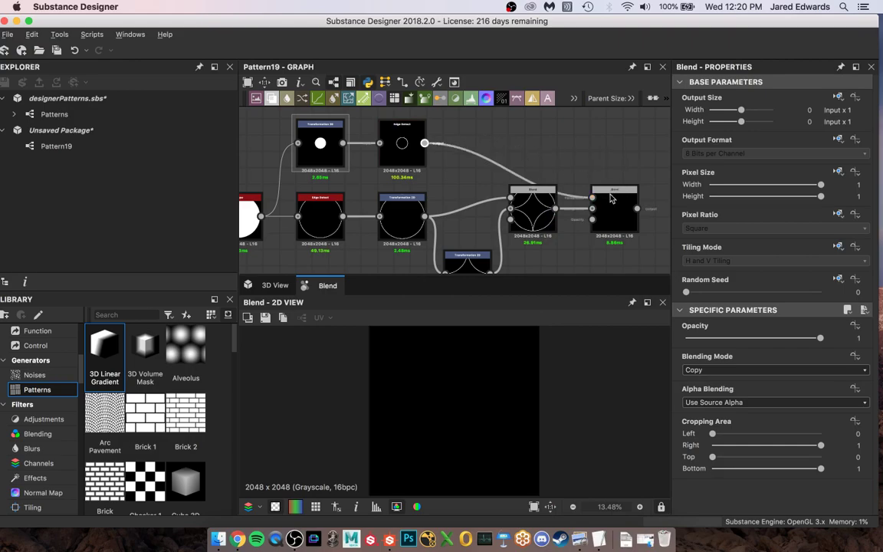
pyautogui.click(724, 371)
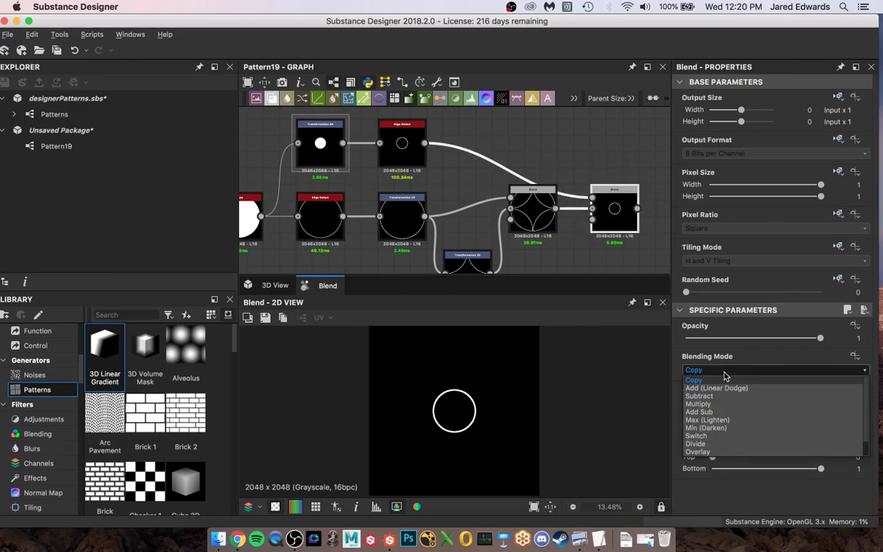
pyautogui.click(726, 420)
pyautogui.scroll(1, 502, 418)
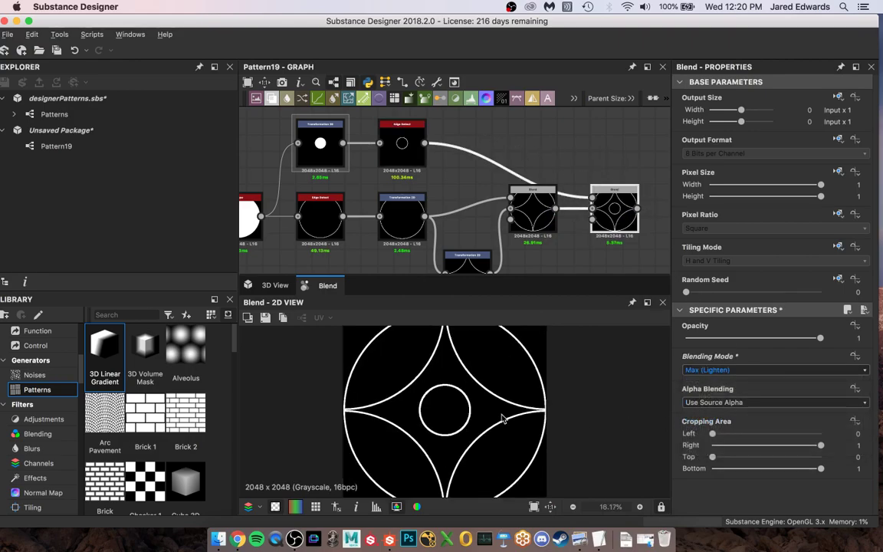
# Scale the small disc in the upper Transformation 2D node uniformly down to about an eighth of the tile, checking it in the Blend preview.
pyautogui.click(579, 542)
pyautogui.press('super+Tab')
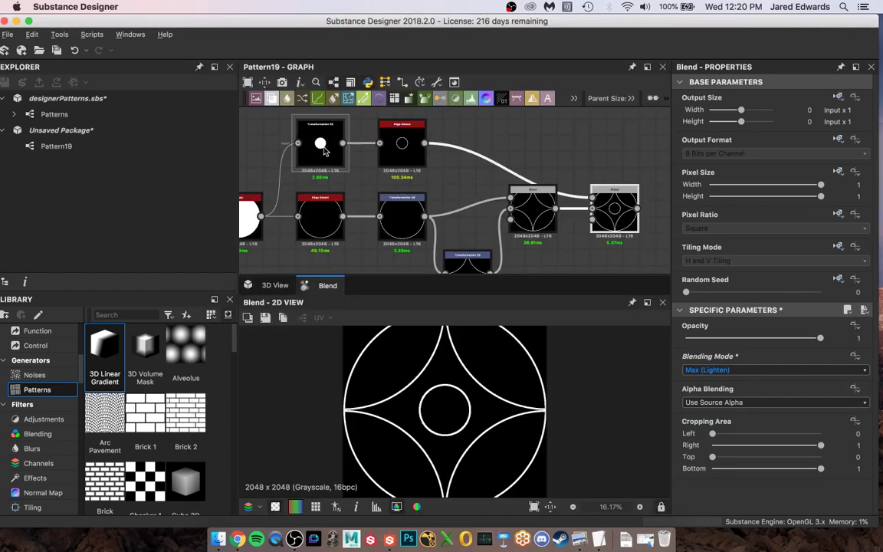
pyautogui.click(324, 151)
pyautogui.click(323, 151)
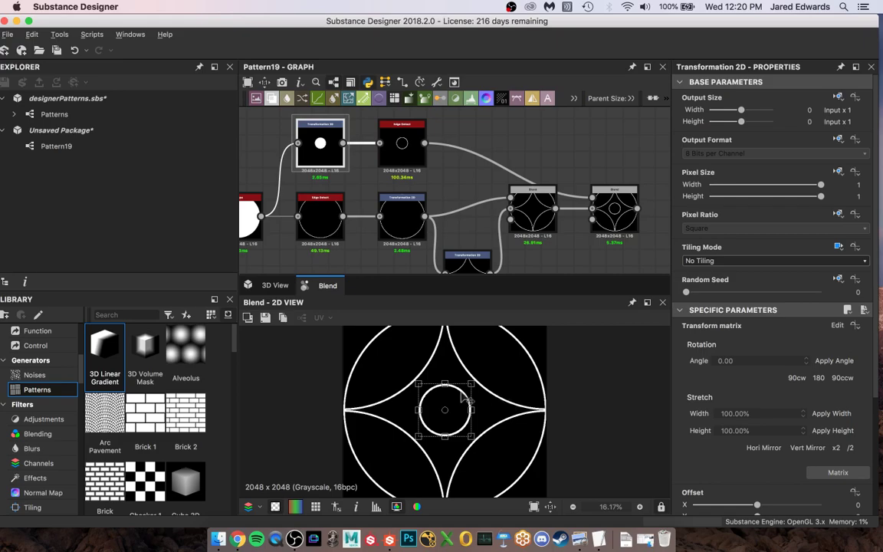
pyautogui.moveTo(471, 383); pyautogui.dragTo(457, 397)
pyautogui.scroll(3, 457, 398)
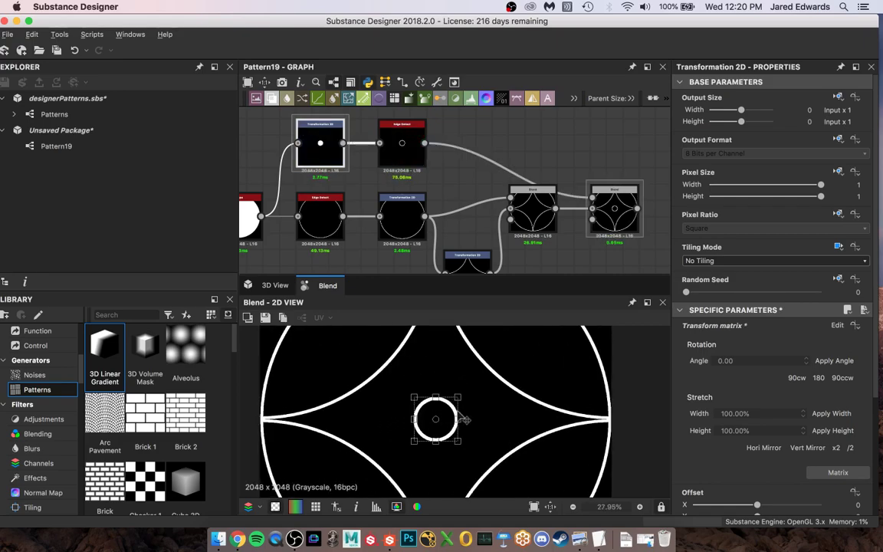
pyautogui.scroll(-3, 487, 413)
# Switch to Finder, examine the small circles and diagonal lines in the preview of pattern19.png, and return to Substance Designer.
pyautogui.click(219, 539)
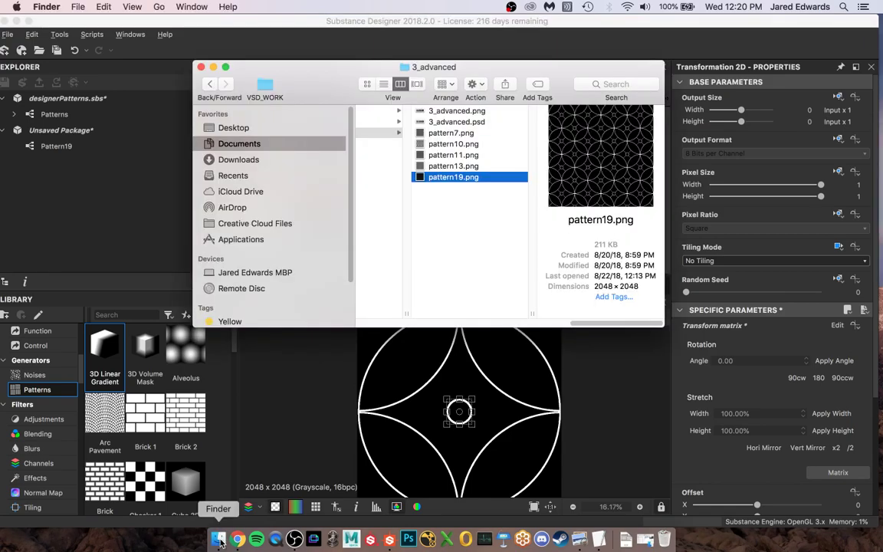
pyautogui.press('space')
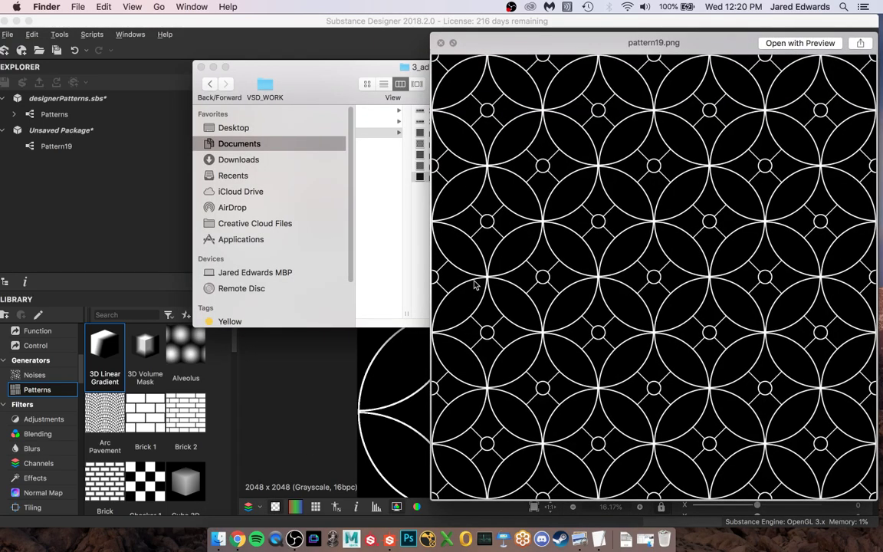
pyautogui.press('space')
pyautogui.press('space')
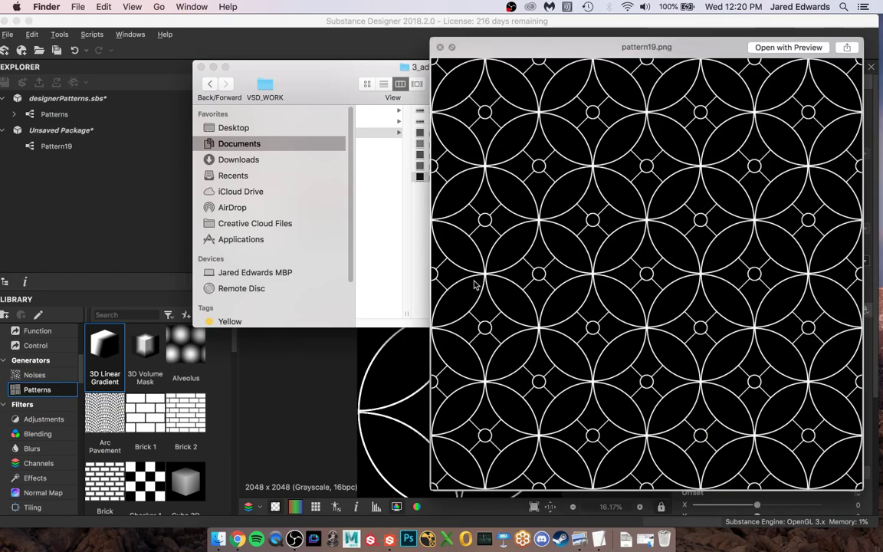
pyautogui.press('space')
pyautogui.click(523, 23)
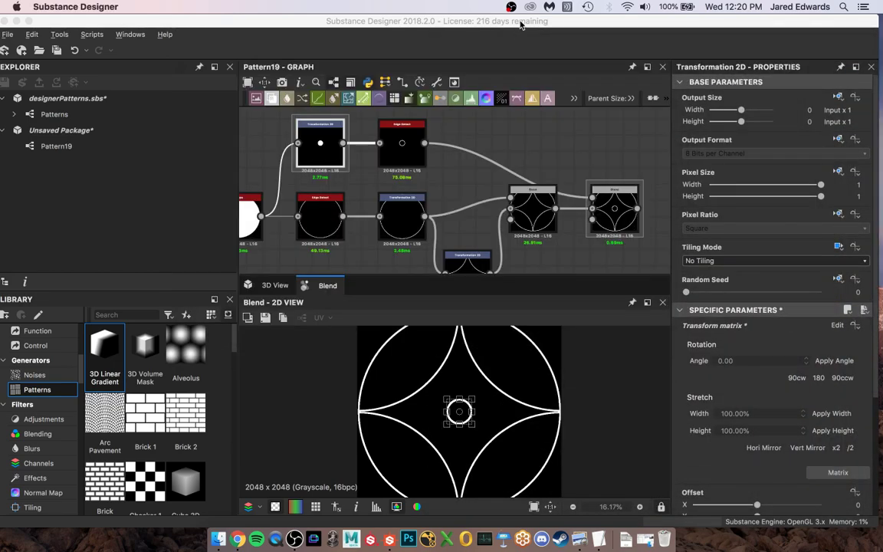
pyautogui.click(526, 155)
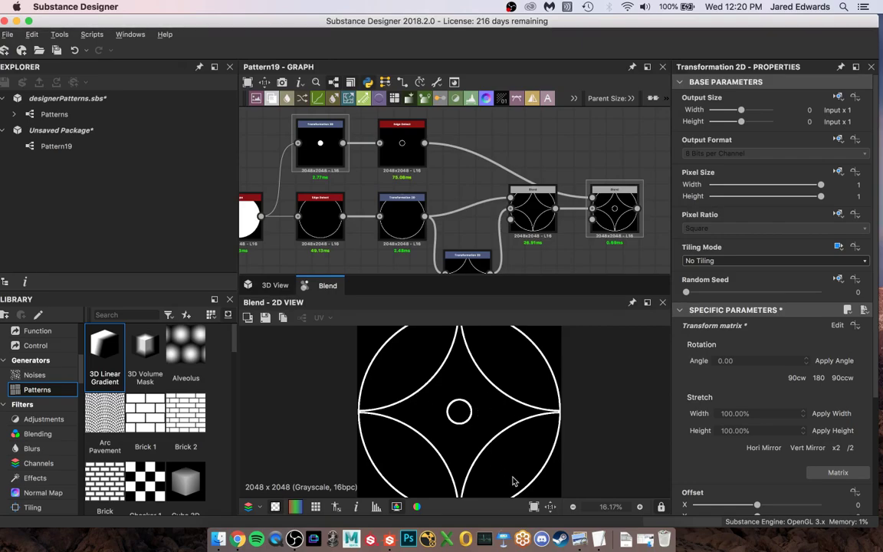
# Add a second Shape node above the Blend nodes and set its Size X to 0.02 to make a thin vertical line.
pyautogui.moveTo(568, 140); pyautogui.dragTo(461, 158, button='middle')
pyautogui.press('space')
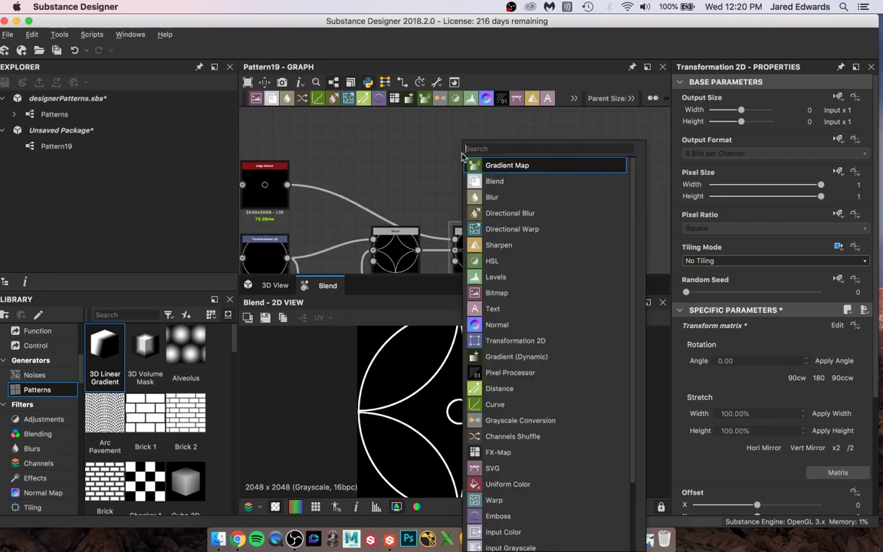
pyautogui.write('shape')
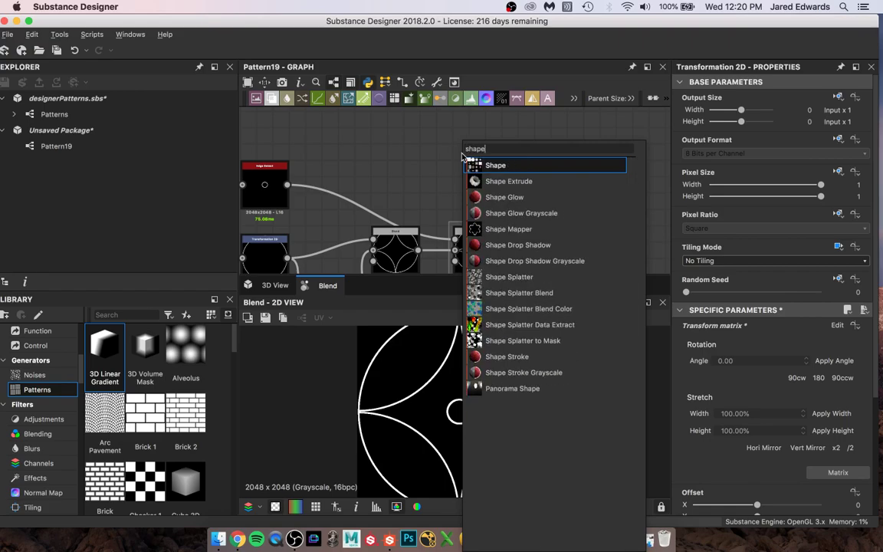
pyautogui.press('Return')
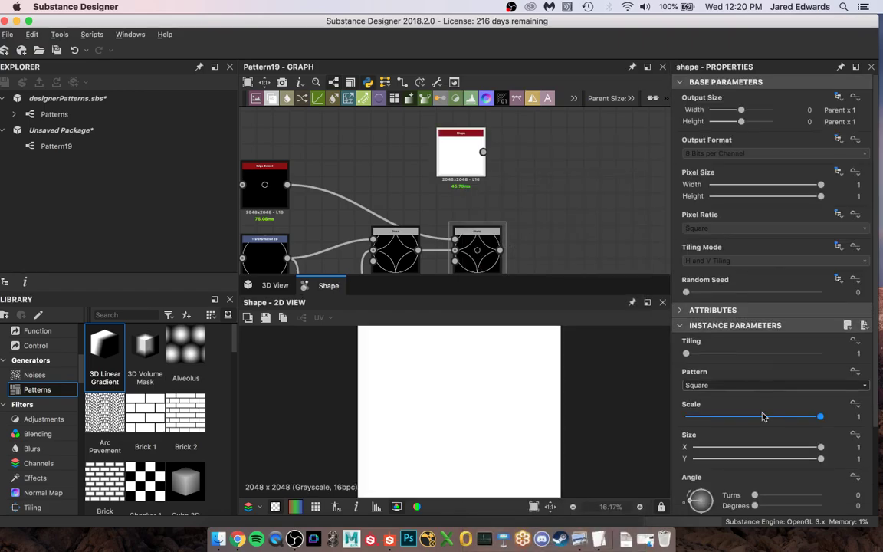
pyautogui.moveTo(819, 448); pyautogui.dragTo(696, 456)
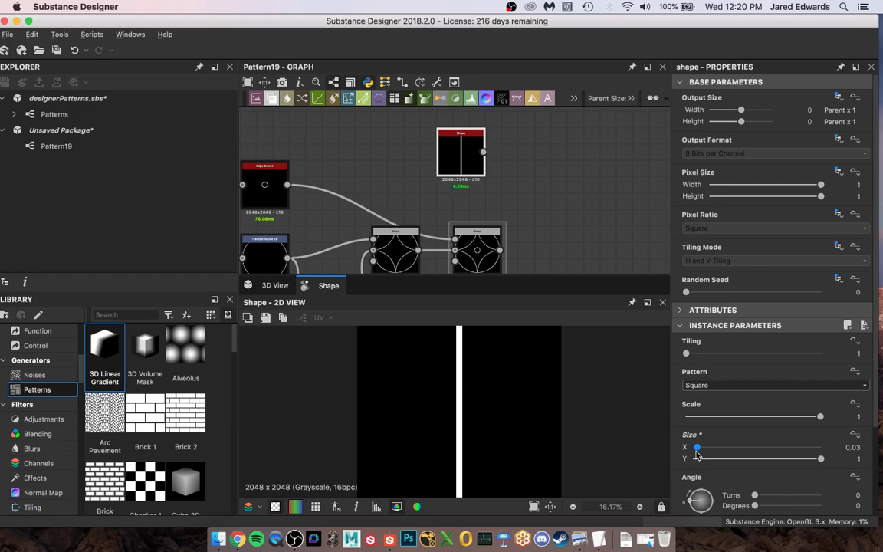
pyautogui.moveTo(697, 456); pyautogui.dragTo(697, 455)
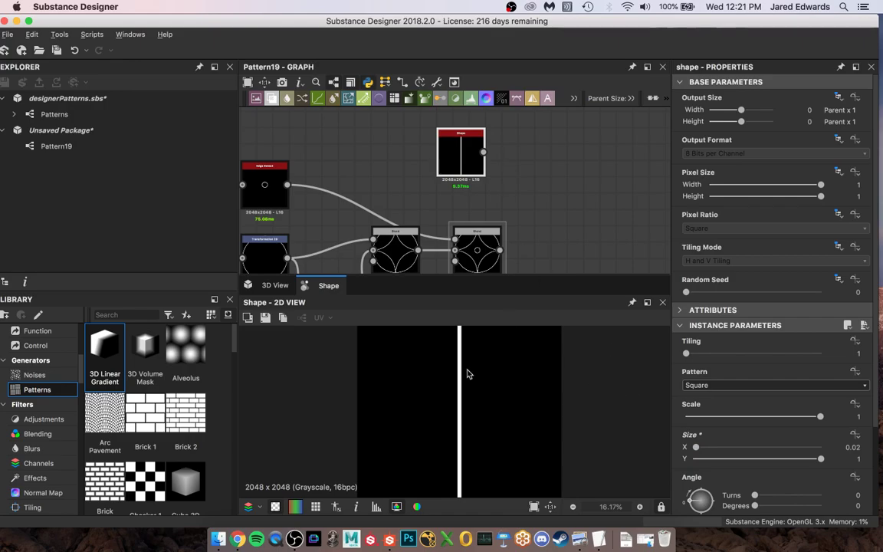
# Set the line Shape's Angle to 45 degrees.
pyautogui.scroll(3, 497, 220)
pyautogui.moveTo(498, 220); pyautogui.dragTo(569, 93, button='middle')
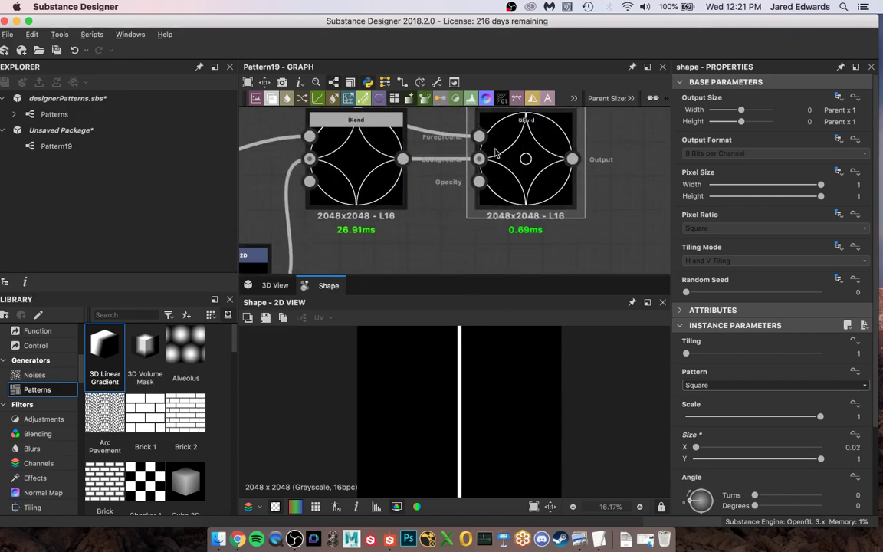
pyautogui.scroll(-3, 562, 187)
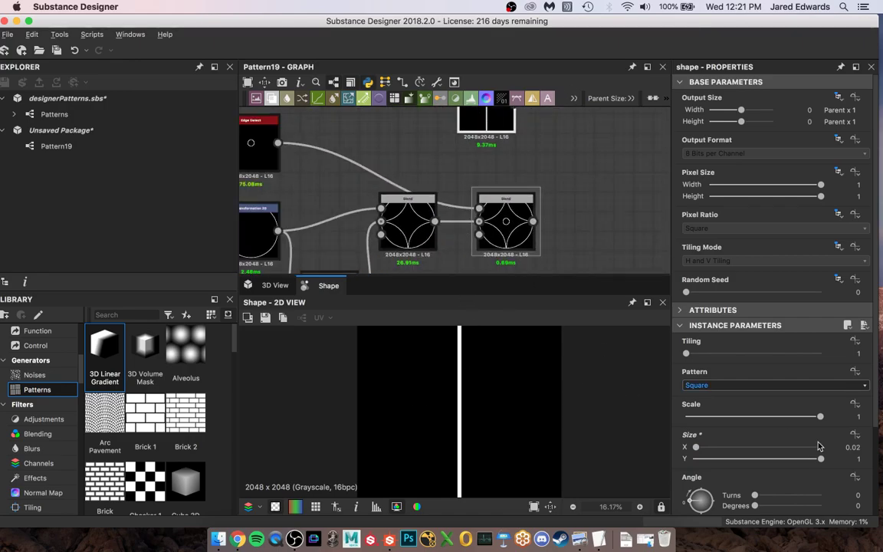
pyautogui.scroll(-2, 819, 465)
pyautogui.doubleClick(838, 428)
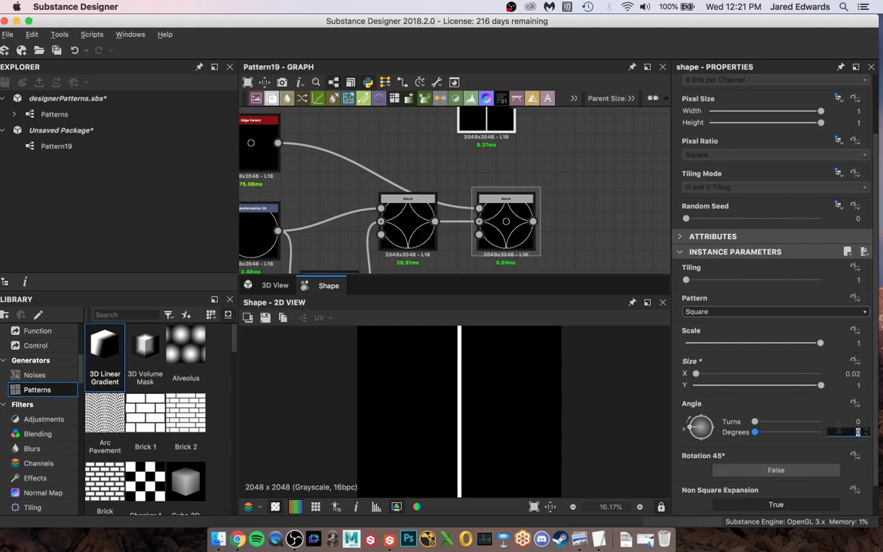
pyautogui.write('45')
pyautogui.press('Return')
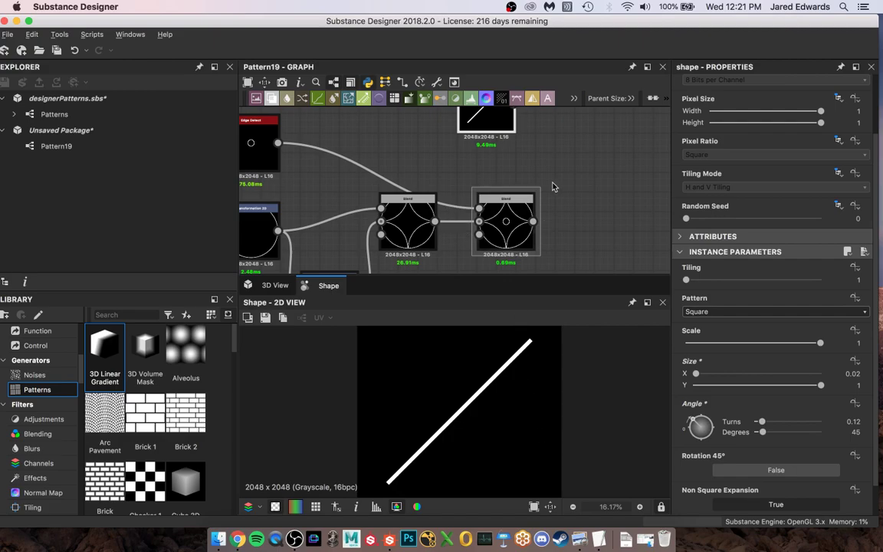
# Shift the line's Shape node aside and add a Mirror Grayscale node after it.
pyautogui.moveTo(552, 187); pyautogui.dragTo(522, 222, button='middle')
pyautogui.click(429, 152)
pyautogui.moveTo(429, 151); pyautogui.dragTo(361, 149)
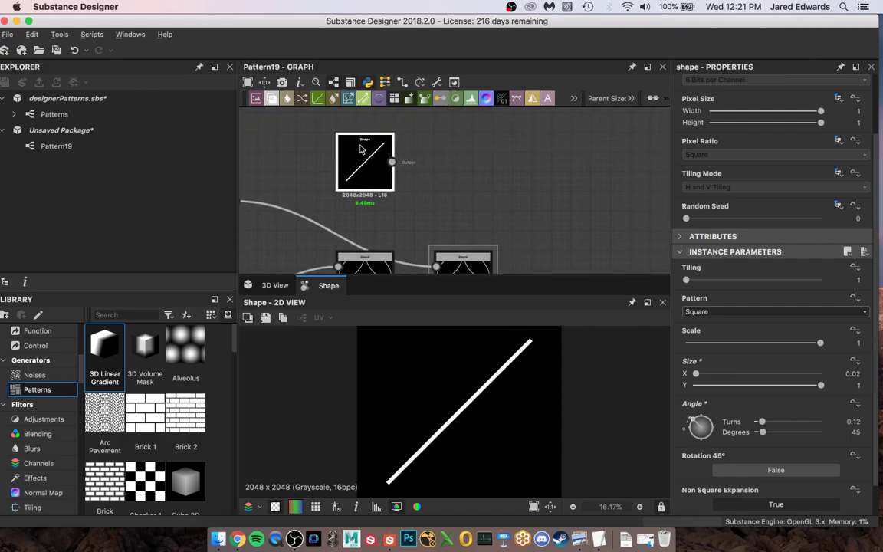
pyautogui.press('space')
pyautogui.write('mirr')
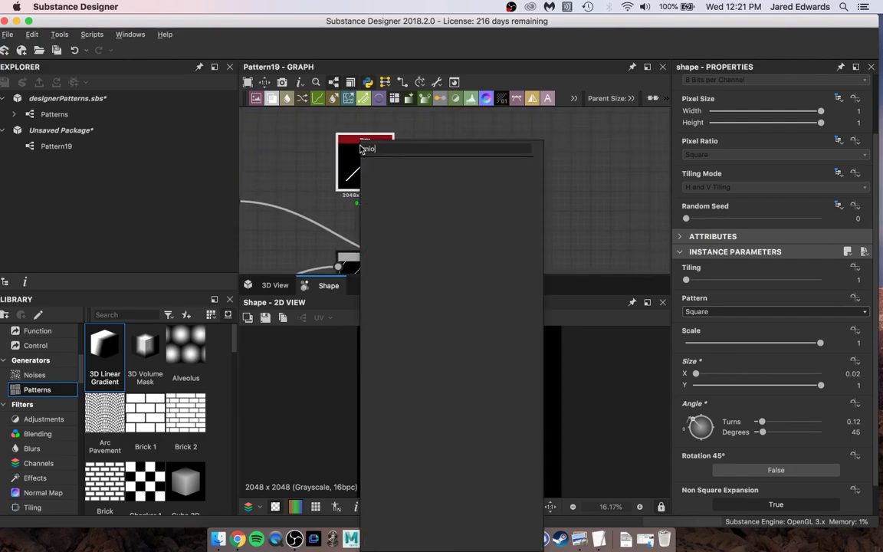
pyautogui.press('Down')
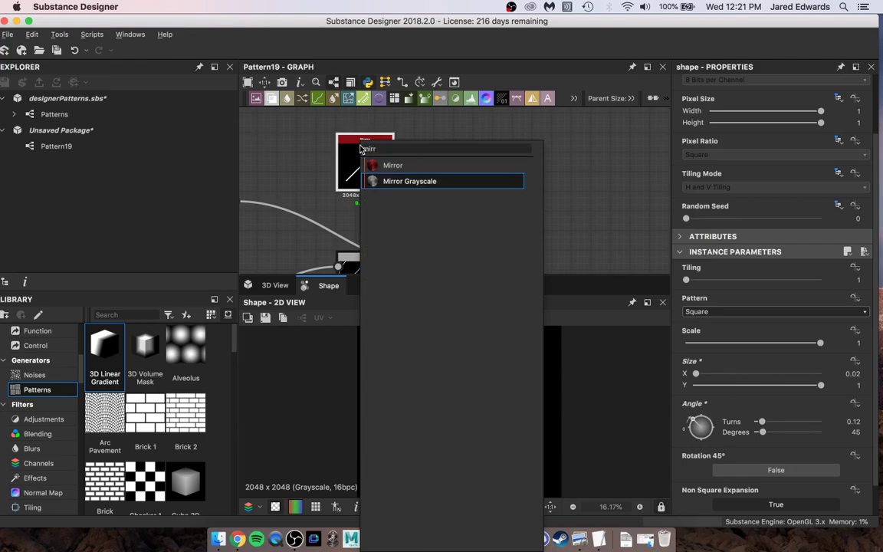
pyautogui.press('Return')
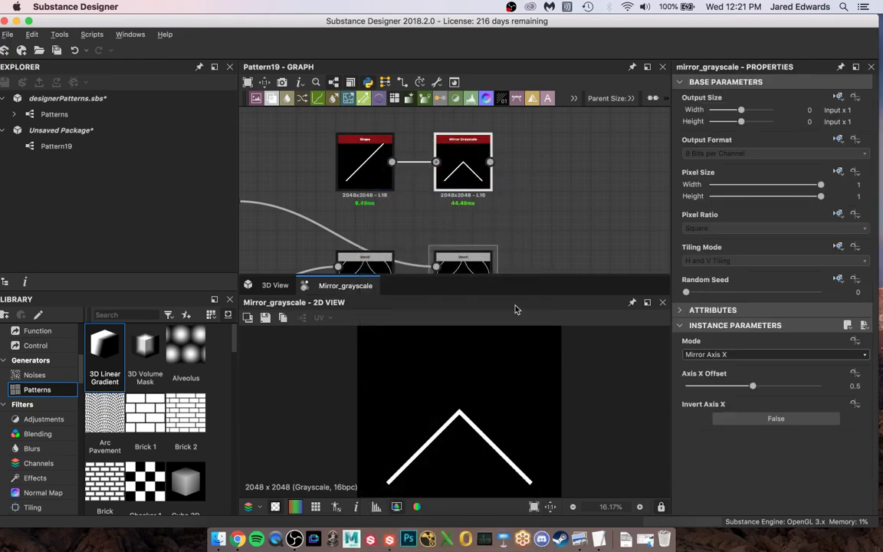
# Set the Mirror Grayscale node's Mode to Mirror Corner and its Corner Type to Top Right to form a diagonal cross.
pyautogui.click(705, 354)
pyautogui.click(717, 381)
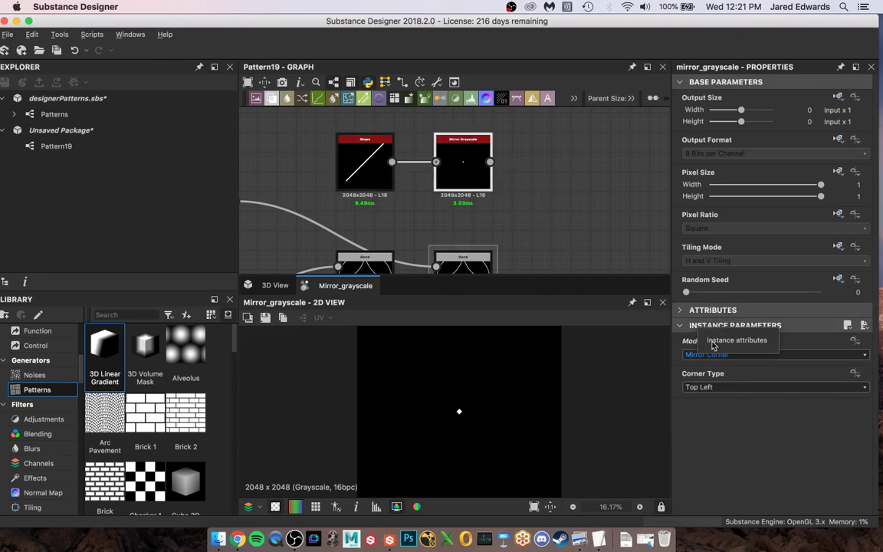
pyautogui.click(728, 387)
pyautogui.scroll(3, 358, 163)
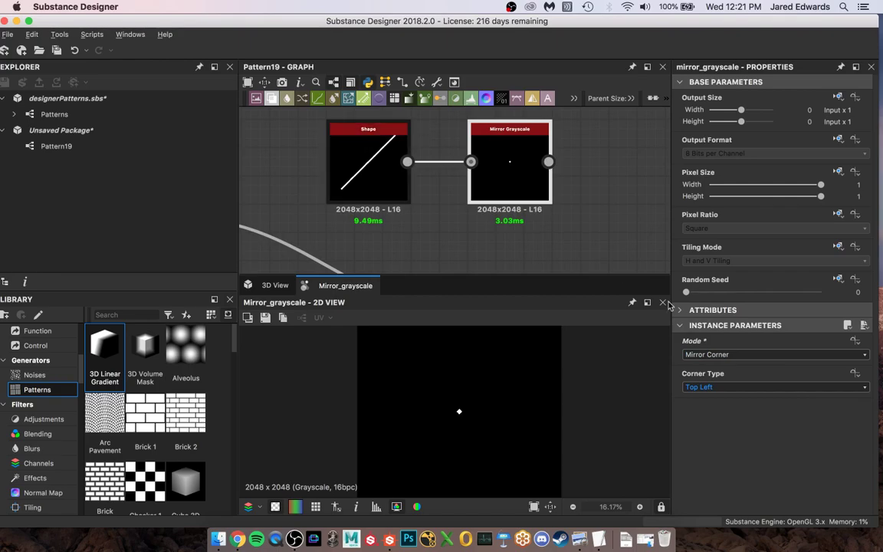
pyautogui.click(717, 386)
pyautogui.click(703, 405)
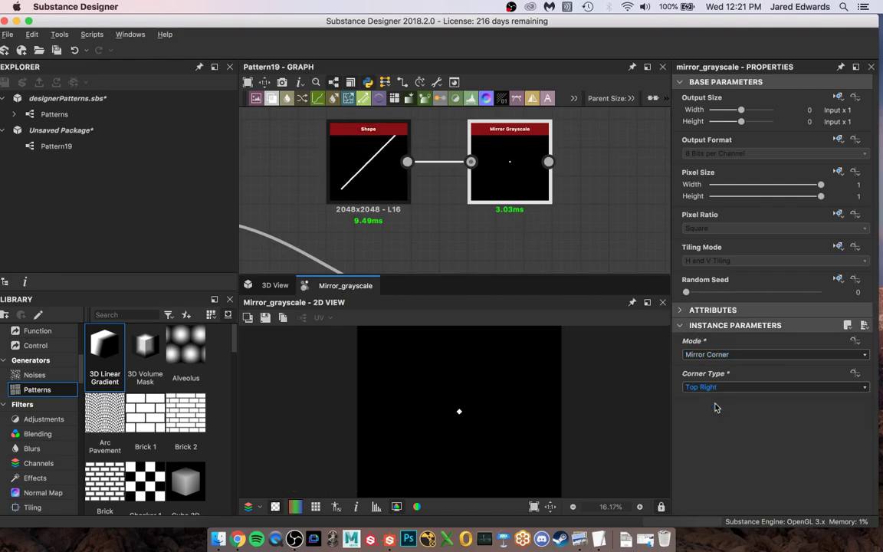
pyautogui.scroll(-2, 557, 217)
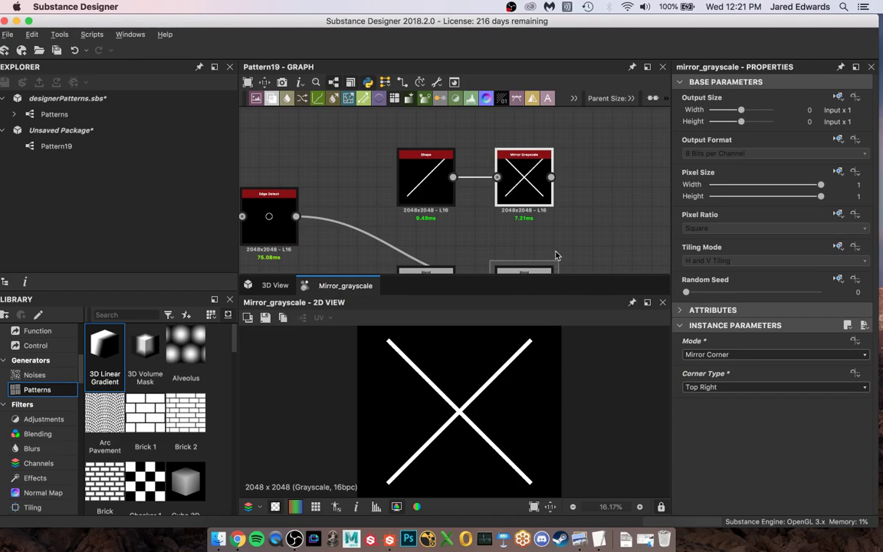
pyautogui.scroll(-2, 557, 256)
pyautogui.scroll(2, 391, 173)
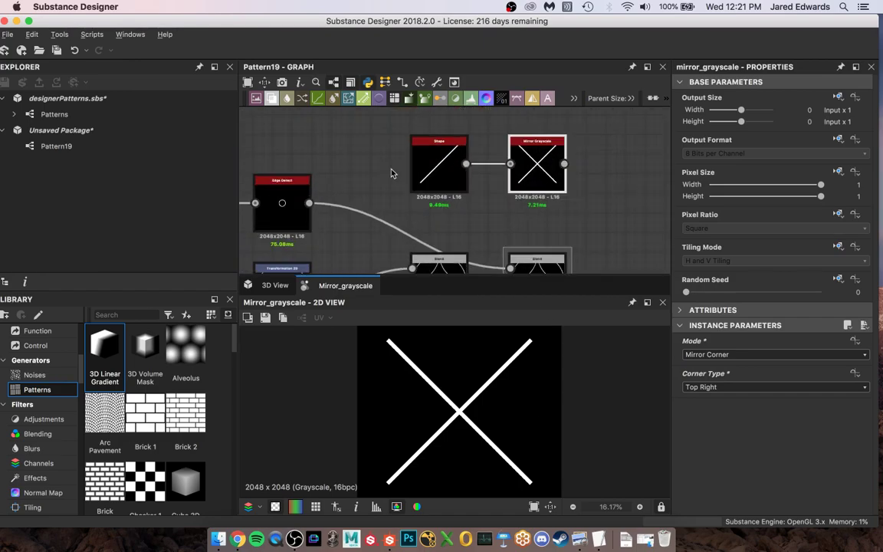
# Add a Blend node after the last Blend, feed Mirror Grayscale into its foreground, and set Blending Mode to Max (Lighten).
pyautogui.click(446, 168)
pyautogui.moveTo(598, 238); pyautogui.dragTo(474, 181, button='middle')
pyautogui.scroll(-2, 476, 170)
pyautogui.click(422, 221)
pyautogui.press('space')
pyautogui.write('blend')
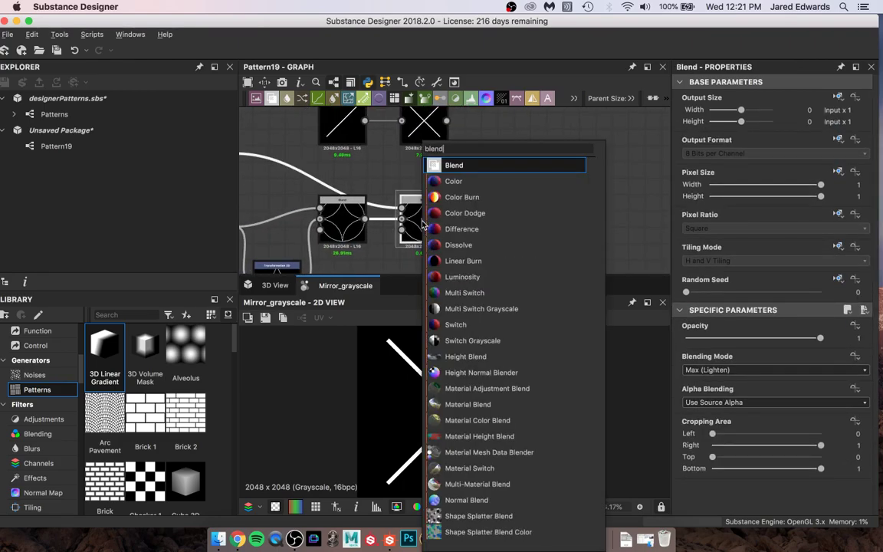
pyautogui.press('Return')
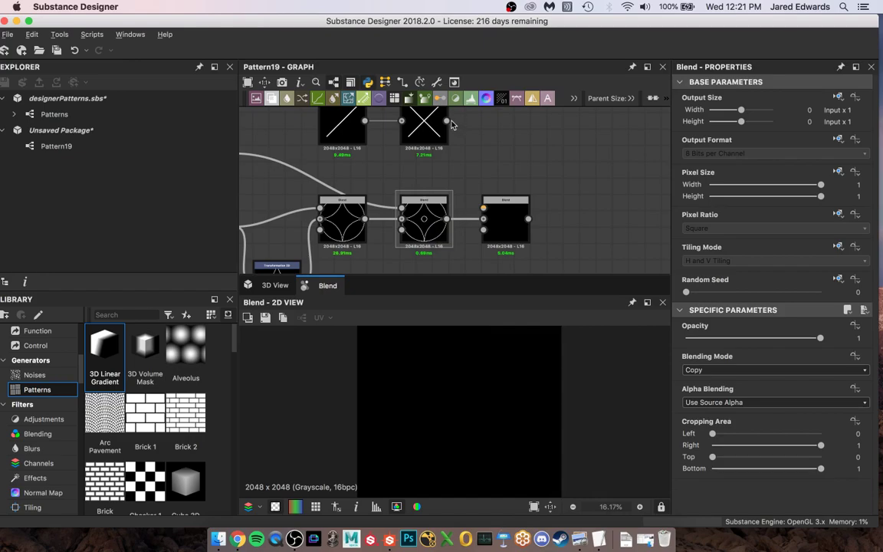
pyautogui.moveTo(448, 121); pyautogui.dragTo(484, 207)
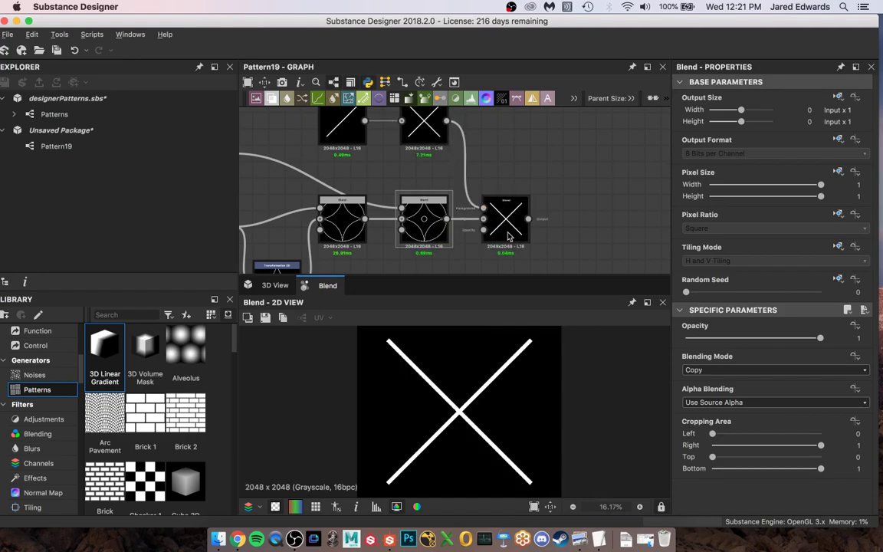
pyautogui.click(698, 369)
pyautogui.click(742, 422)
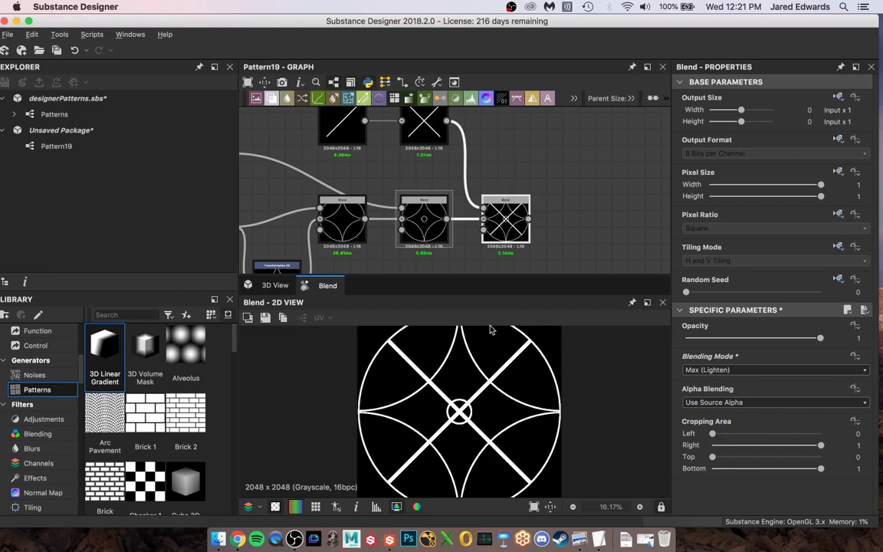
pyautogui.scroll(1, 512, 385)
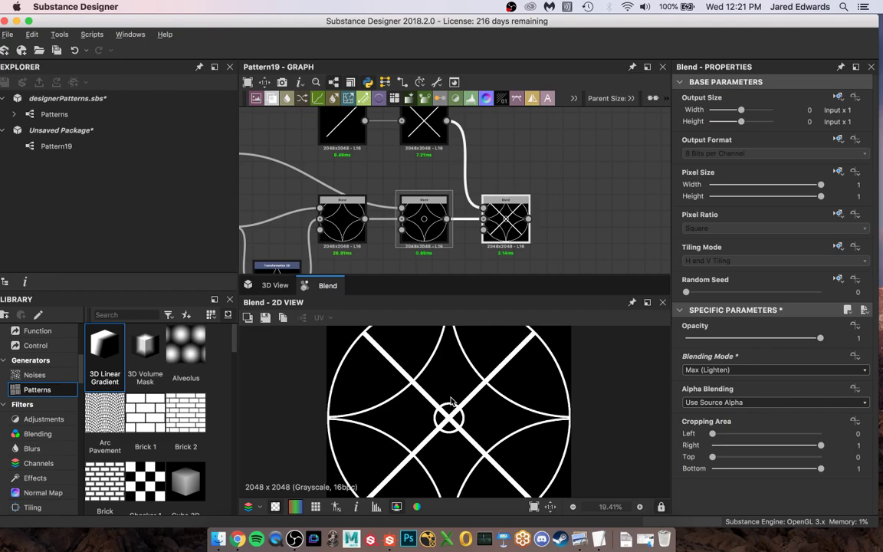
# Shorten the diagonal line's Shape node to a Size Y of 0.43 so its ends meet the arcs.
pyautogui.moveTo(352, 125); pyautogui.dragTo(424, 155, button='middle')
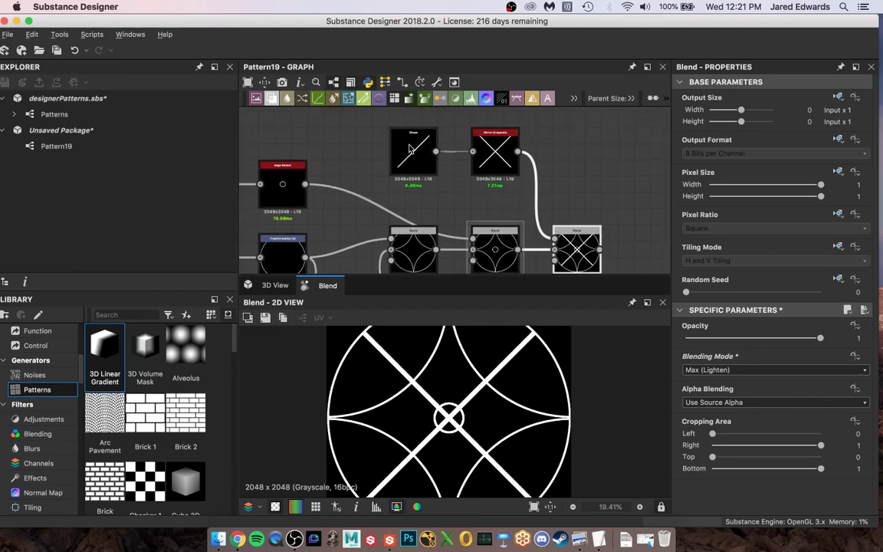
pyautogui.click(412, 152)
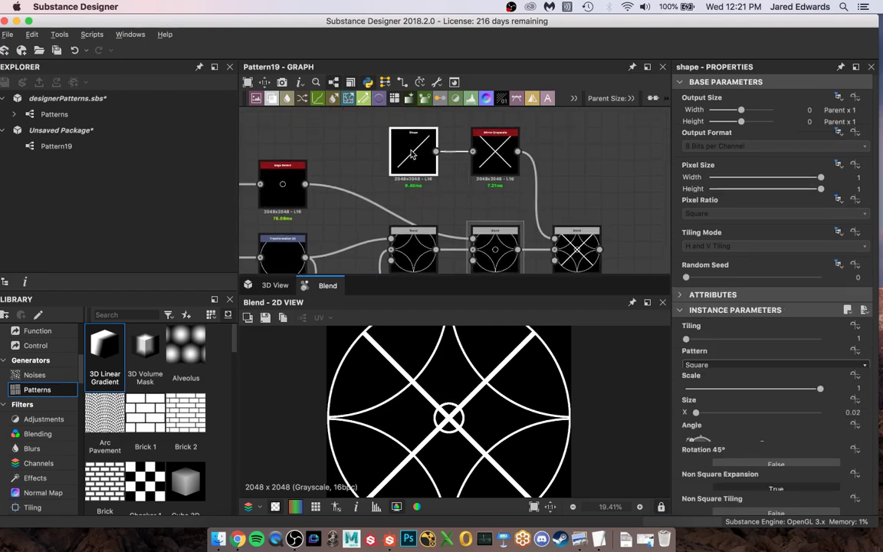
pyautogui.moveTo(821, 459); pyautogui.dragTo(748, 460)
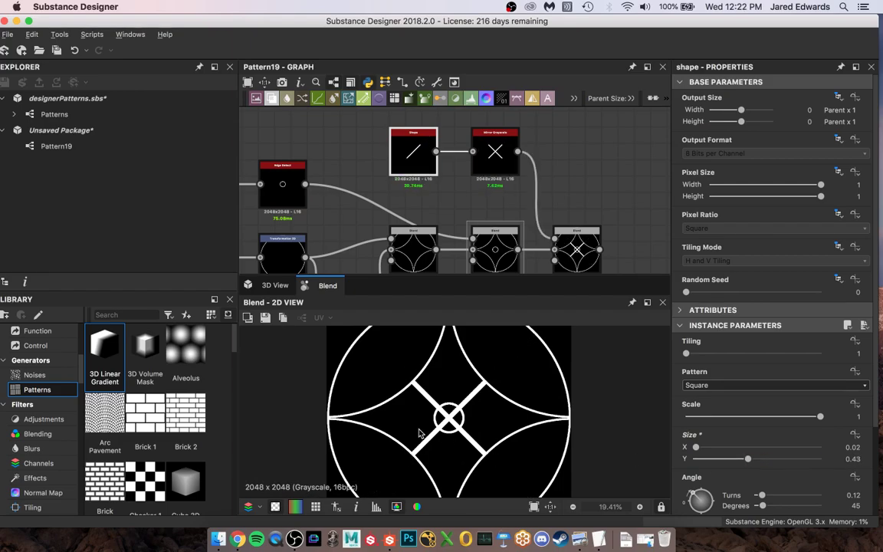
pyautogui.scroll(2, 418, 433)
pyautogui.scroll(-3, 529, 420)
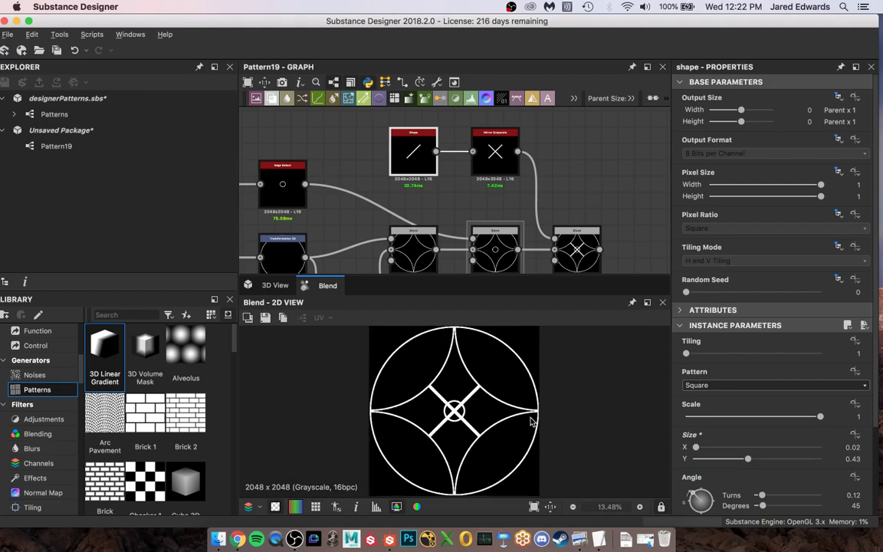
# Thin the diagonal line by setting the Shape node's Size X to 0.01.
pyautogui.moveTo(515, 146); pyautogui.dragTo(484, 163, button='middle')
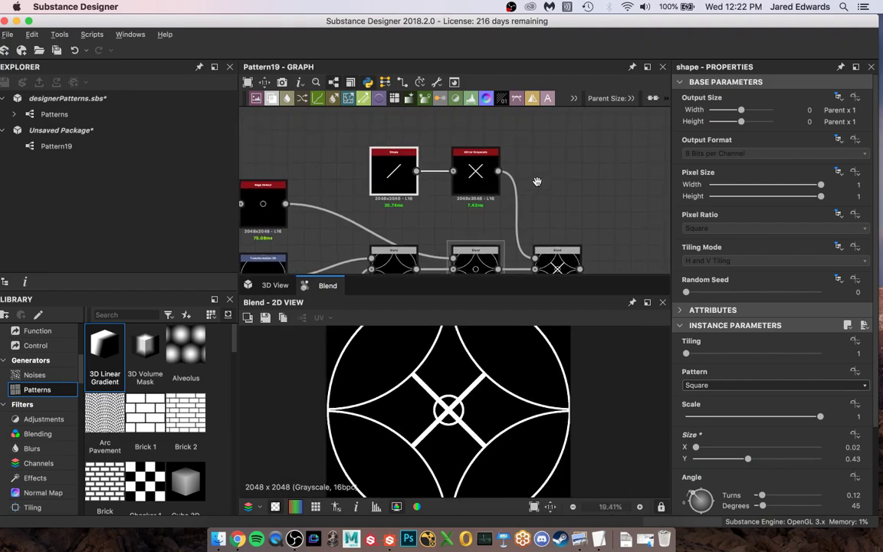
pyautogui.scroll(1, 352, 177)
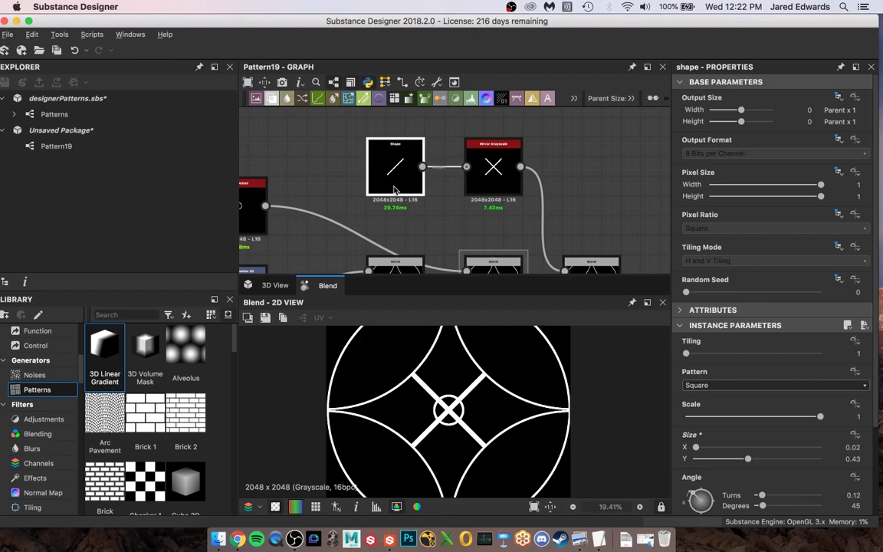
pyautogui.scroll(4, 435, 350)
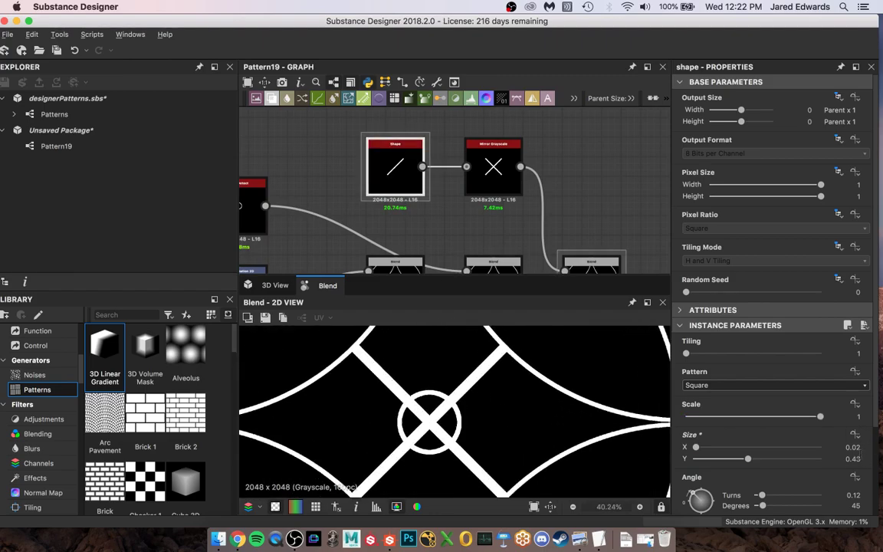
pyautogui.click(853, 447)
pyautogui.press('Return')
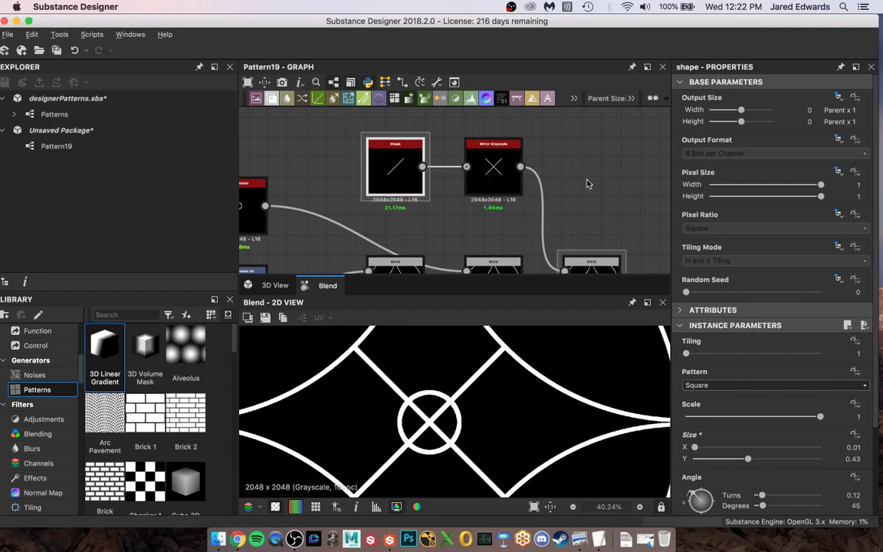
pyautogui.scroll(-3, 512, 460)
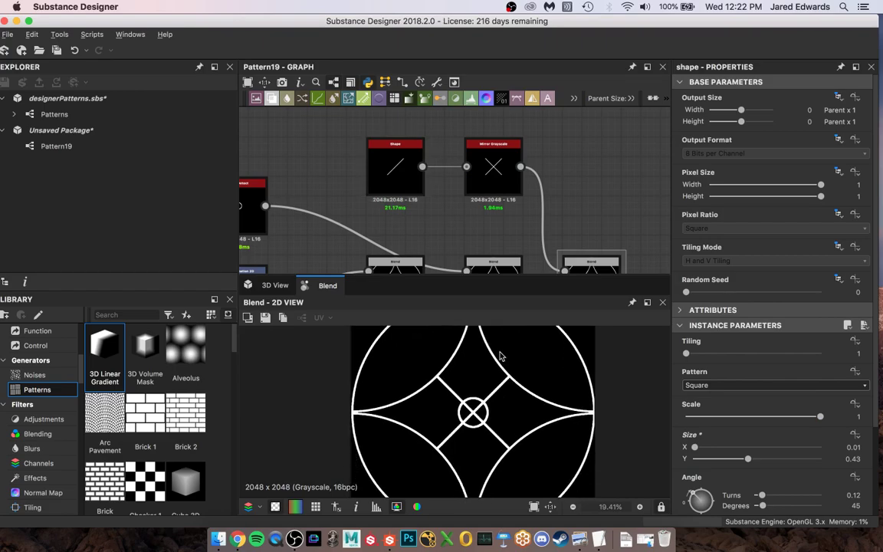
# Switch to Finder to preview the reference image pattern19.png, and return to Substance Designer.
pyautogui.click(218, 539)
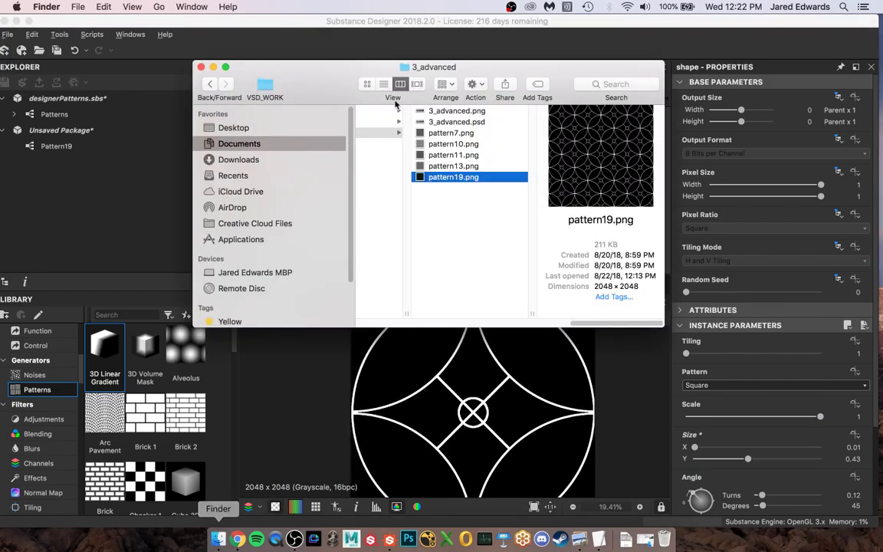
pyautogui.press('space')
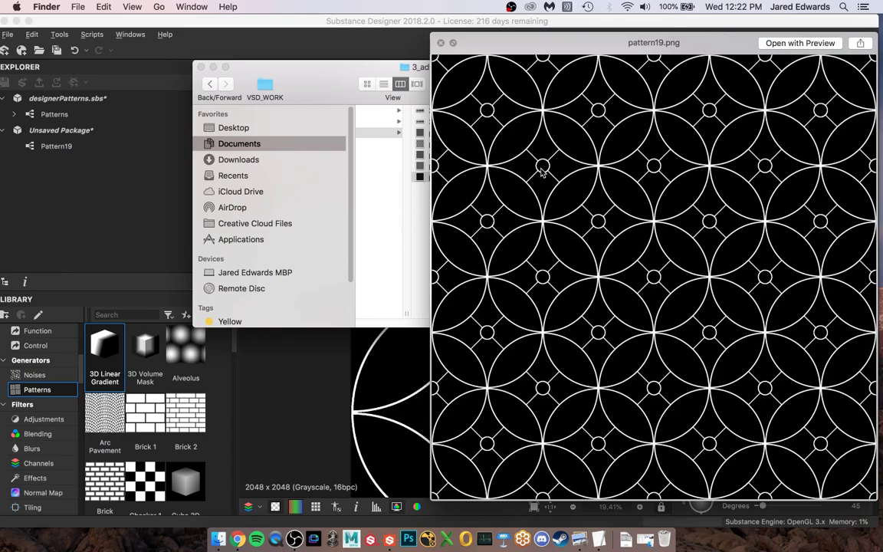
pyautogui.press('space')
pyautogui.click(538, 21)
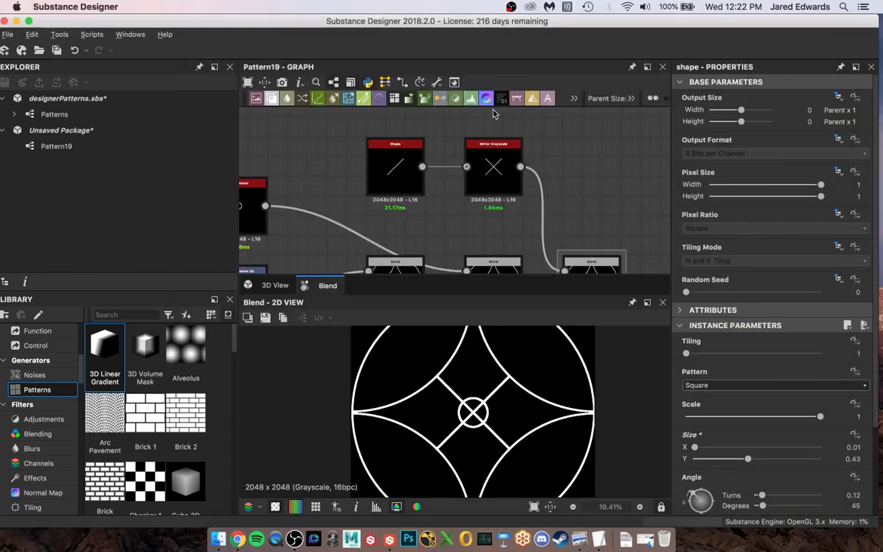
# Examine the small circle's Transformation 2D and Edge Detect nodes and how they feed the chain of Blend nodes.
pyautogui.scroll(-3, 420, 148)
pyautogui.moveTo(350, 169); pyautogui.dragTo(496, 151, button='middle')
pyautogui.scroll(2, 483, 160)
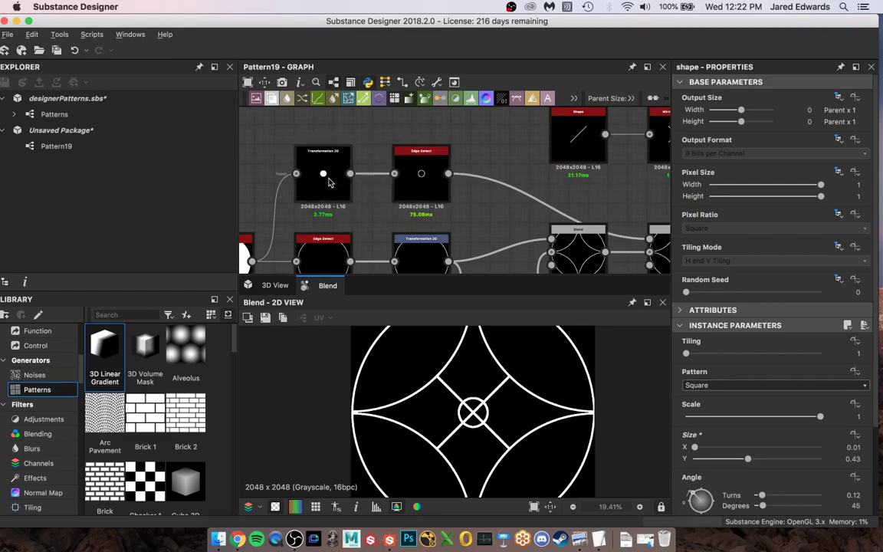
pyautogui.scroll(3, 323, 177)
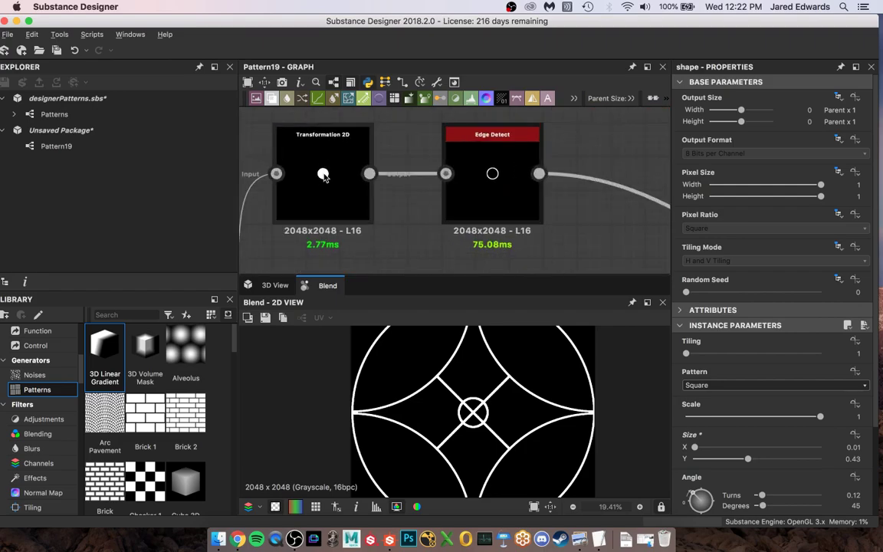
pyautogui.scroll(-4, 408, 198)
pyautogui.moveTo(449, 204); pyautogui.dragTo(244, 158, button='middle')
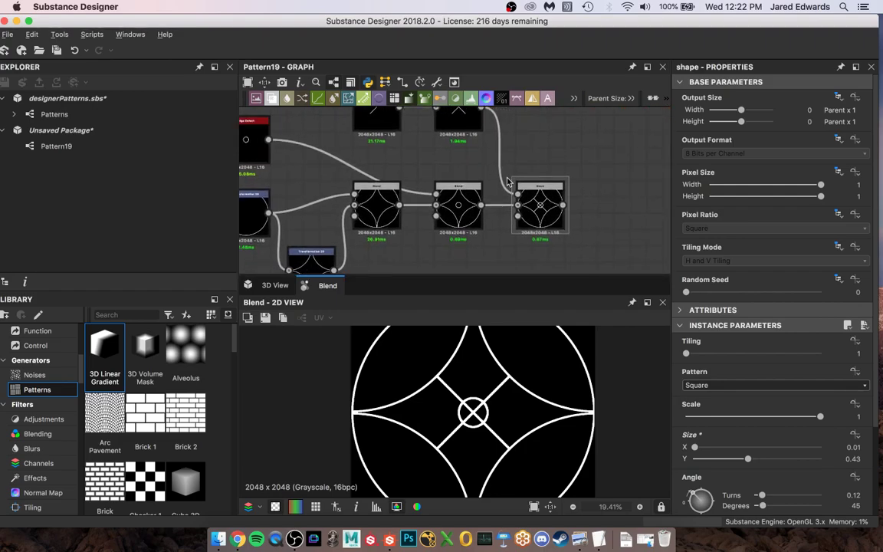
pyautogui.moveTo(512, 181); pyautogui.dragTo(555, 224, button='middle')
pyautogui.scroll(-2, 549, 185)
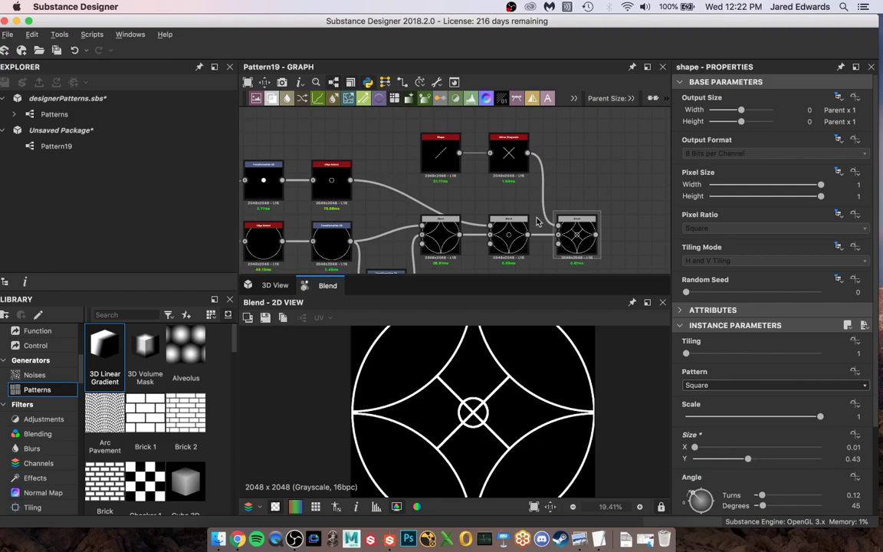
pyautogui.moveTo(283, 182); pyautogui.dragTo(311, 108)
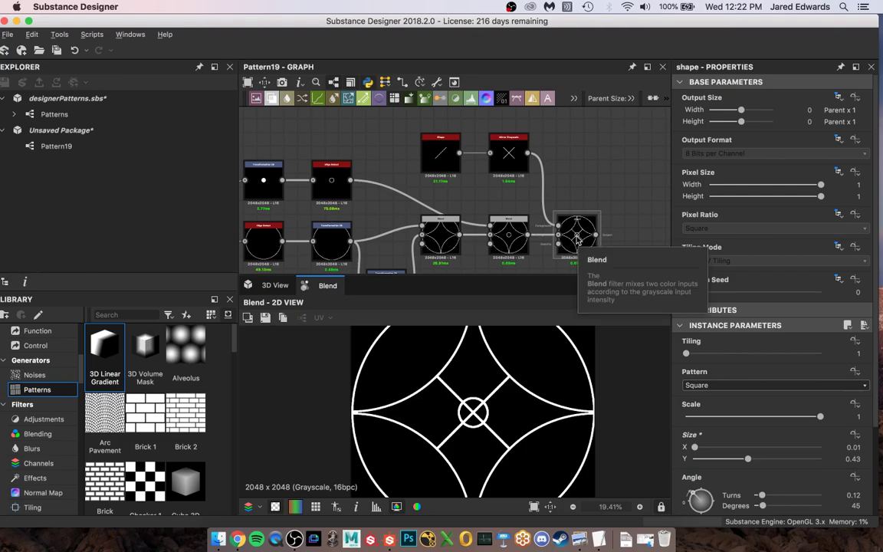
# Add another Blend node after the last Blend, using that Blend's output as its background.
pyautogui.moveTo(598, 232); pyautogui.dragTo(460, 198, button='middle')
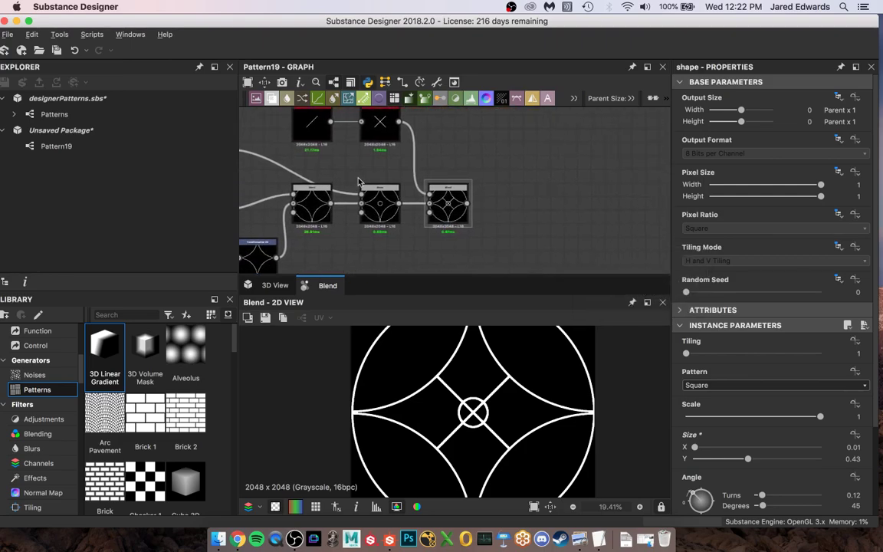
pyautogui.click(457, 196)
pyautogui.press('space')
pyautogui.write('blend')
pyautogui.press('Return')
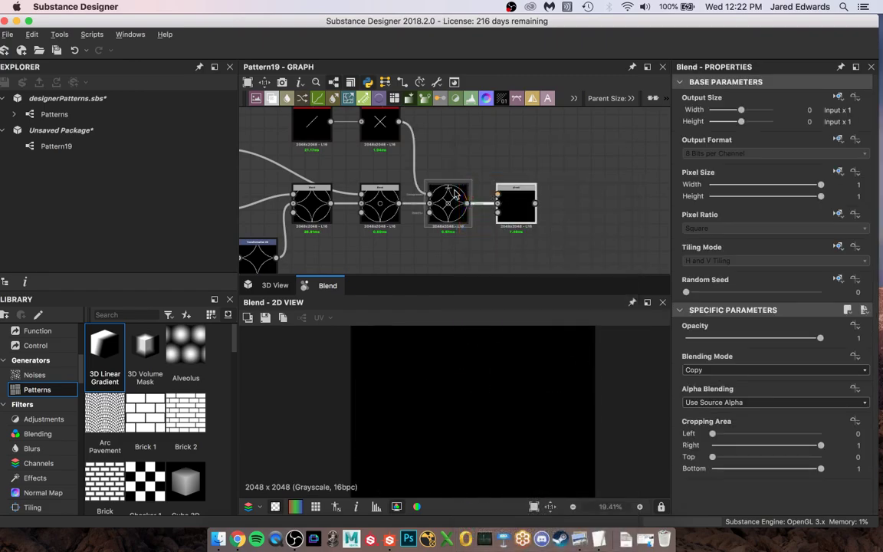
# Feed the small filled circle's Transformation 2D into the new Blend's foreground and set Blending Mode to Subtract.
pyautogui.moveTo(483, 142); pyautogui.dragTo(582, 177, button='middle')
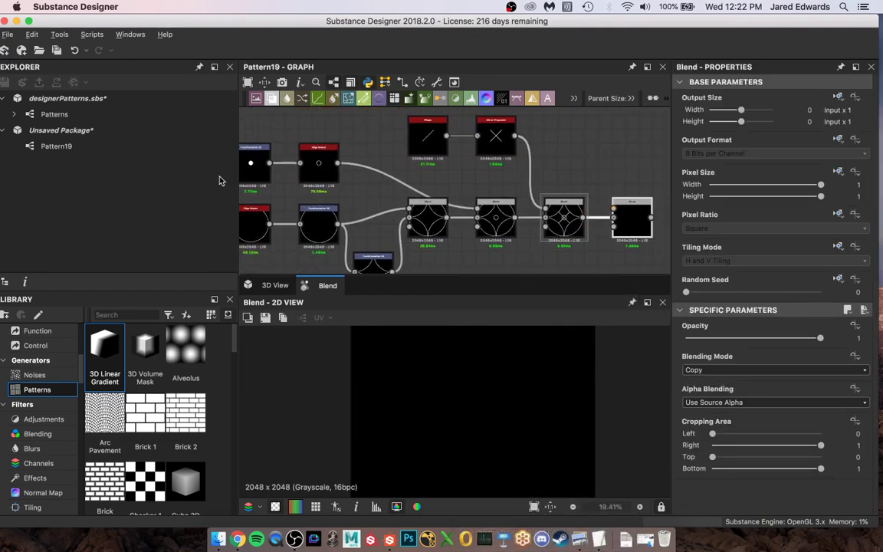
pyautogui.moveTo(269, 164); pyautogui.dragTo(613, 207)
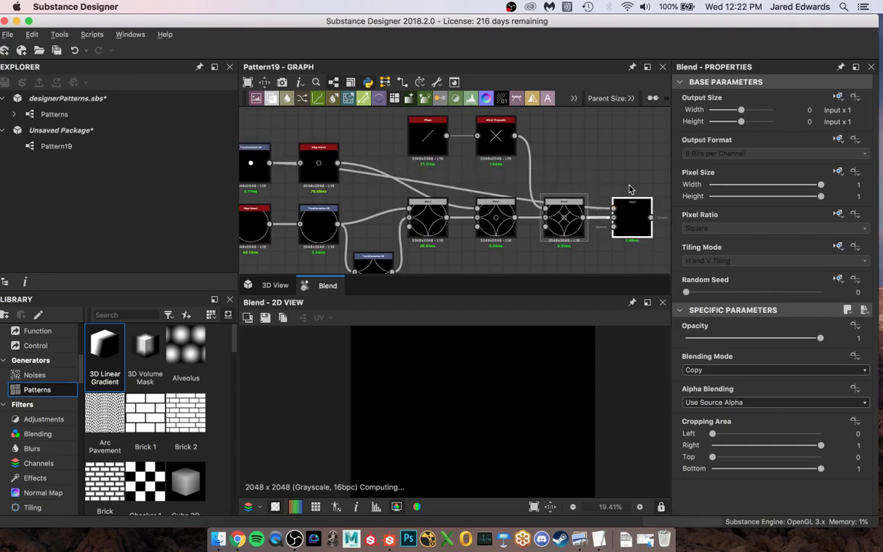
pyautogui.press('f')
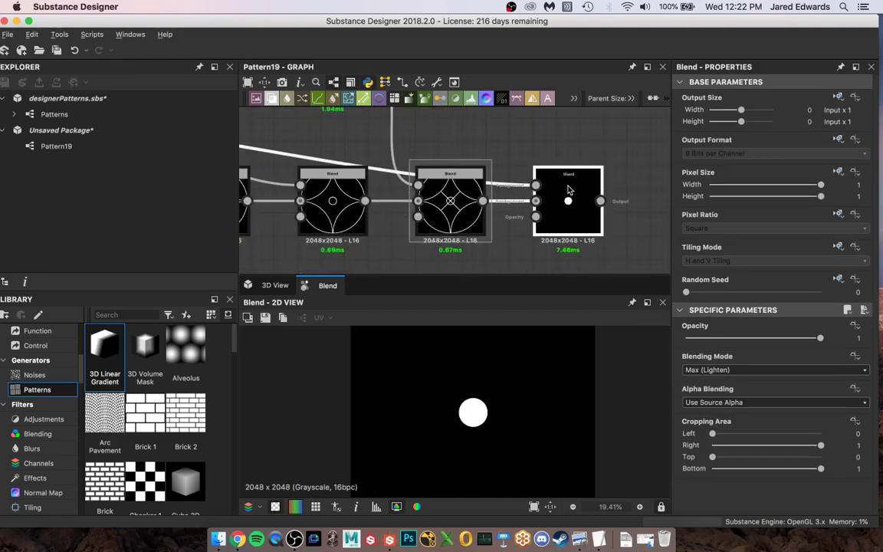
pyautogui.click(759, 371)
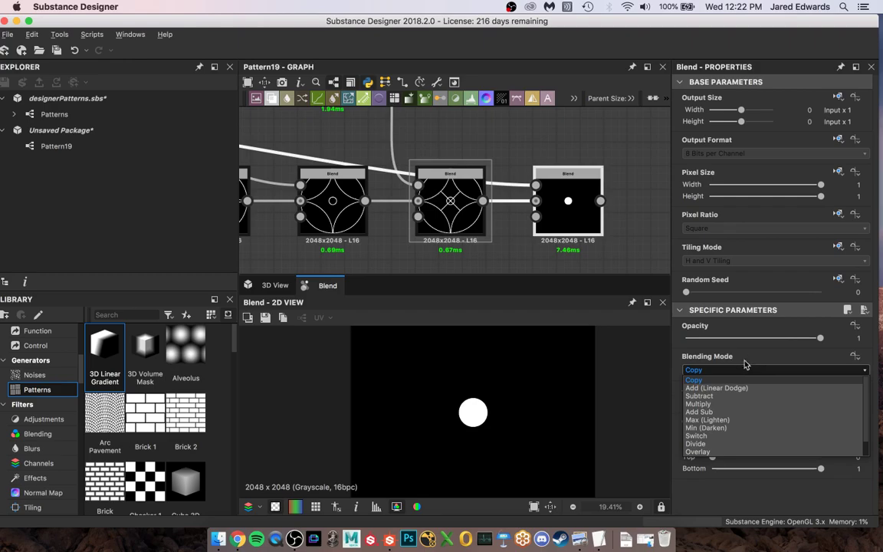
pyautogui.click(699, 396)
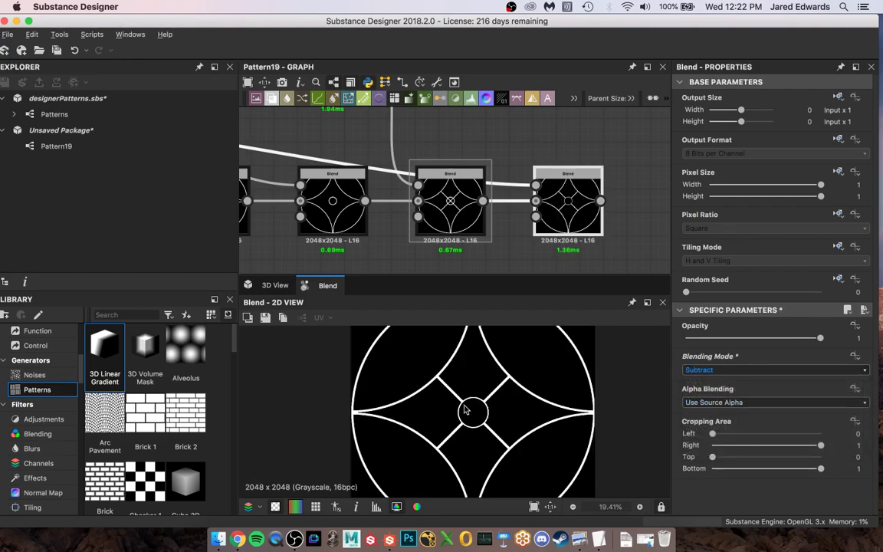
# Compare the small circle's line thickness at close range between the outputs of the last two Blend nodes.
pyautogui.scroll(5, 464, 410)
pyautogui.scroll(1, 510, 454)
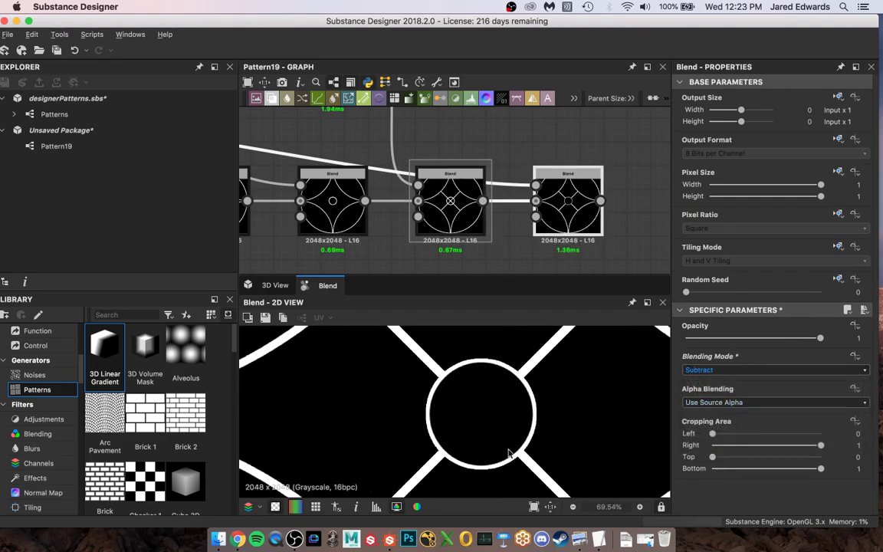
pyautogui.doubleClick(463, 220)
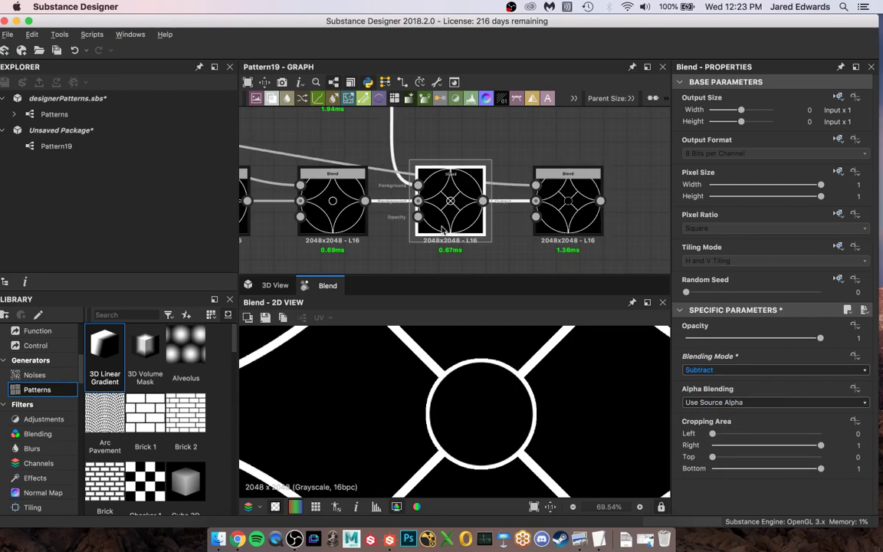
pyautogui.doubleClick(579, 223)
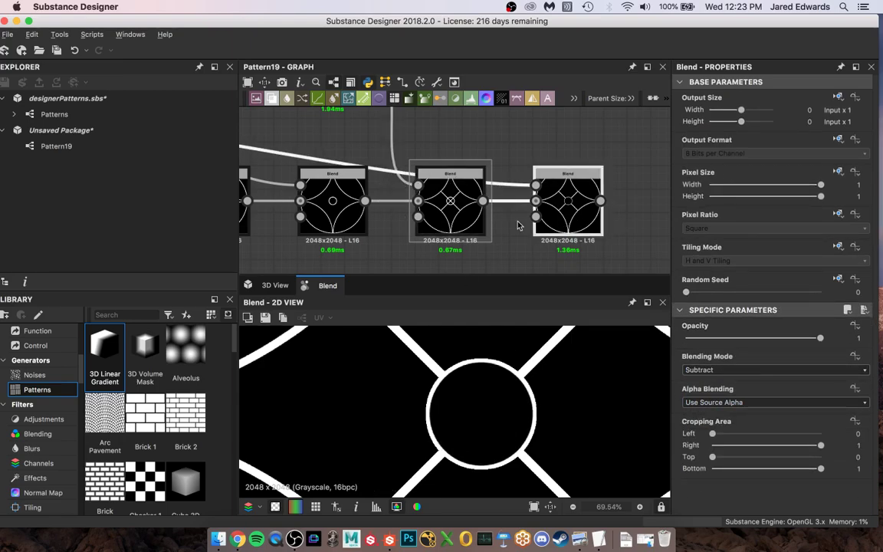
pyautogui.click(451, 191)
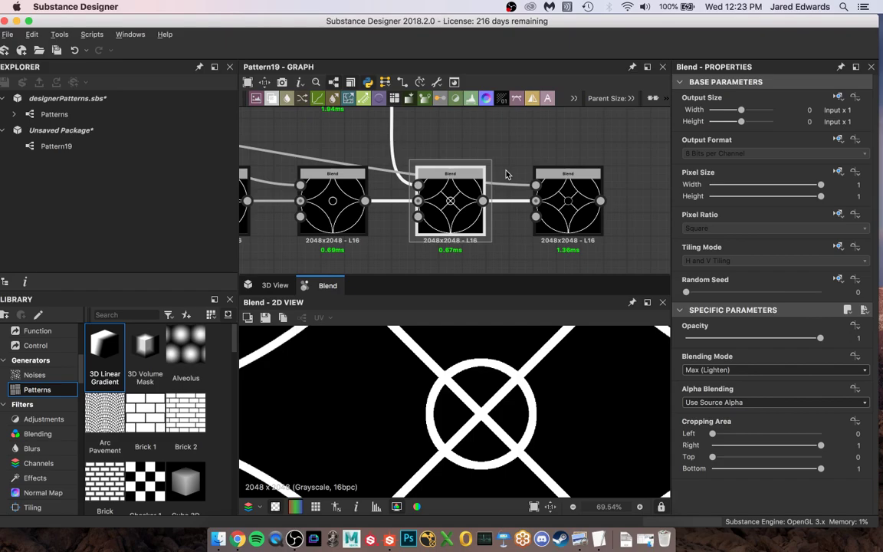
# Delete the Subtract Blend node at the end of the chain and select the preceding Max (Lighten) Blend.
pyautogui.scroll(-2, 502, 178)
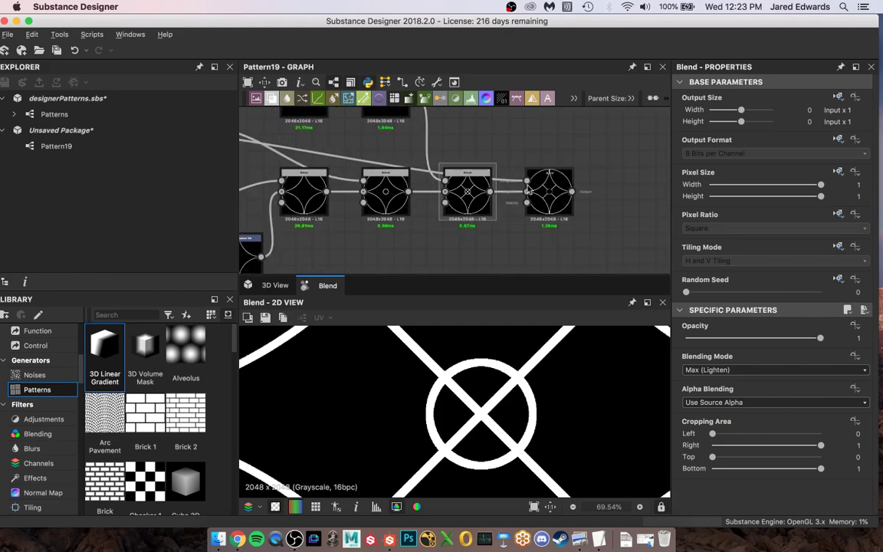
pyautogui.press('Delete')
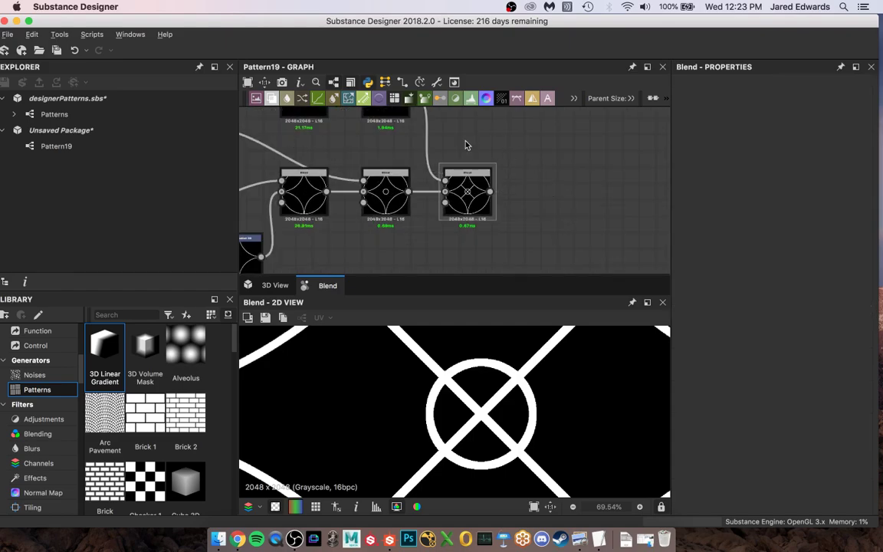
pyautogui.click(467, 192)
pyautogui.moveTo(400, 136)
pyautogui.mouseDown(button='middle')
pyautogui.moveTo(419, 173)
pyautogui.moveTo(403, 124)
pyautogui.mouseUp(button='middle')
pyautogui.scroll(1, 430, 173)
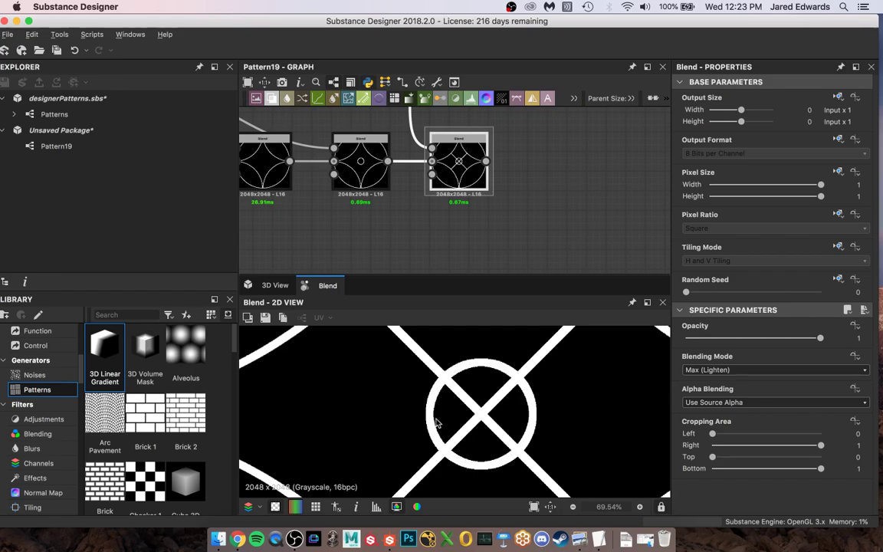
# Try to mask the diagonal lines by feeding the small filled circle's Transformation 2D into the last Blend's opacity input.
pyautogui.scroll(-4, 422, 129)
pyautogui.moveTo(360, 152); pyautogui.dragTo(519, 220, button='middle')
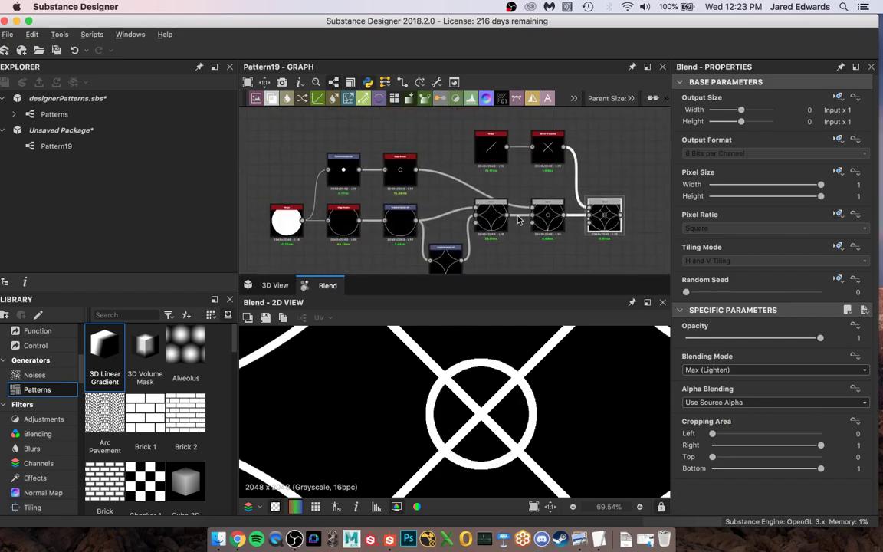
pyautogui.scroll(2, 379, 161)
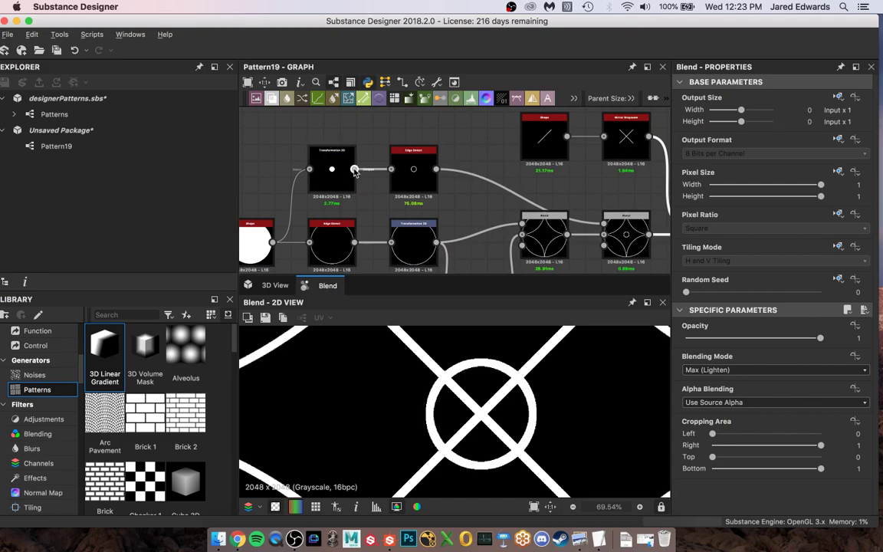
pyautogui.moveTo(464, 210); pyautogui.dragTo(159, 195, button='middle')
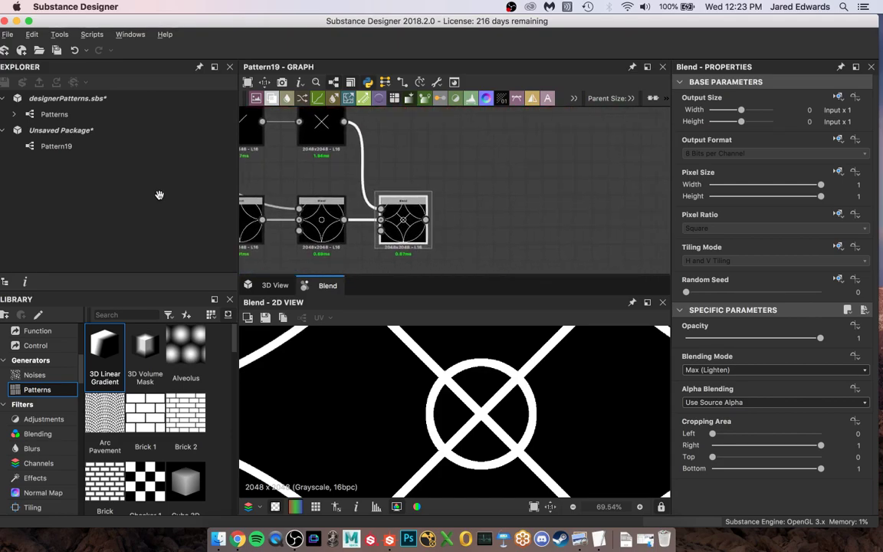
pyautogui.scroll(3, 378, 230)
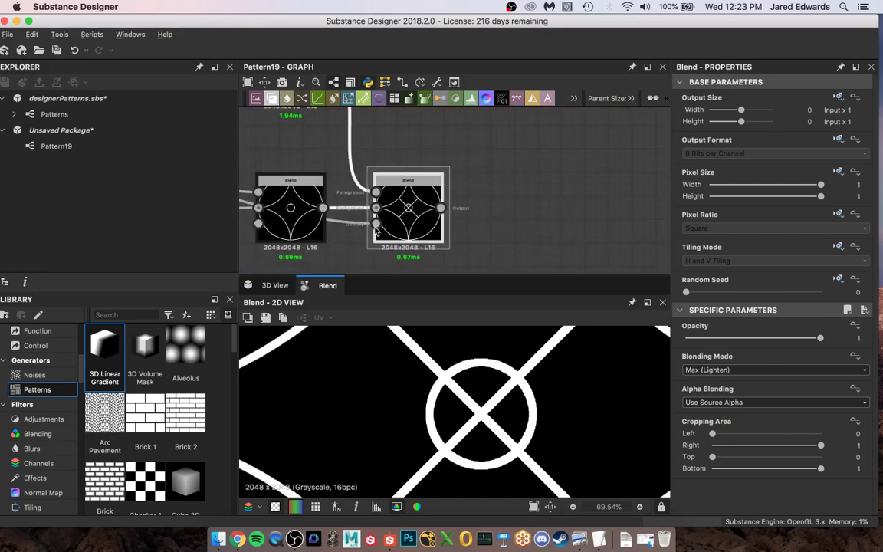
pyautogui.moveTo(373, 224); pyautogui.dragTo(375, 223)
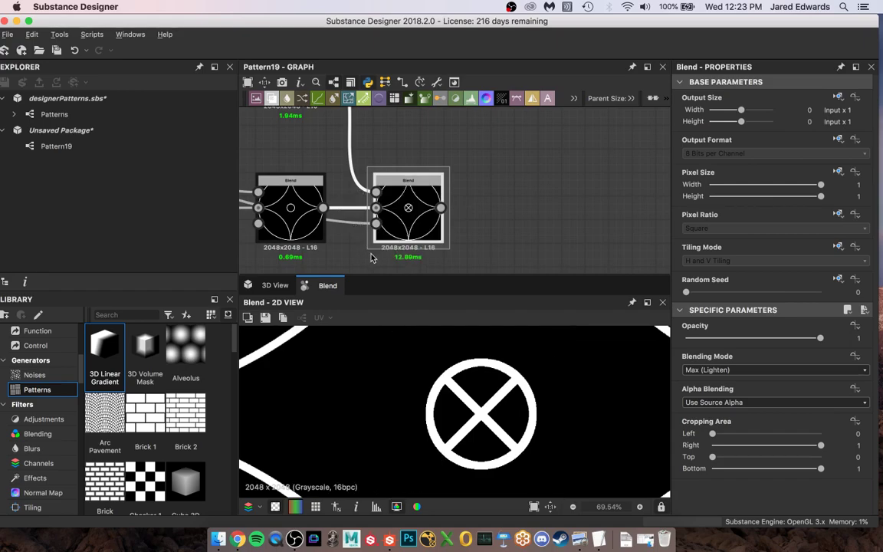
pyautogui.scroll(-4, 553, 434)
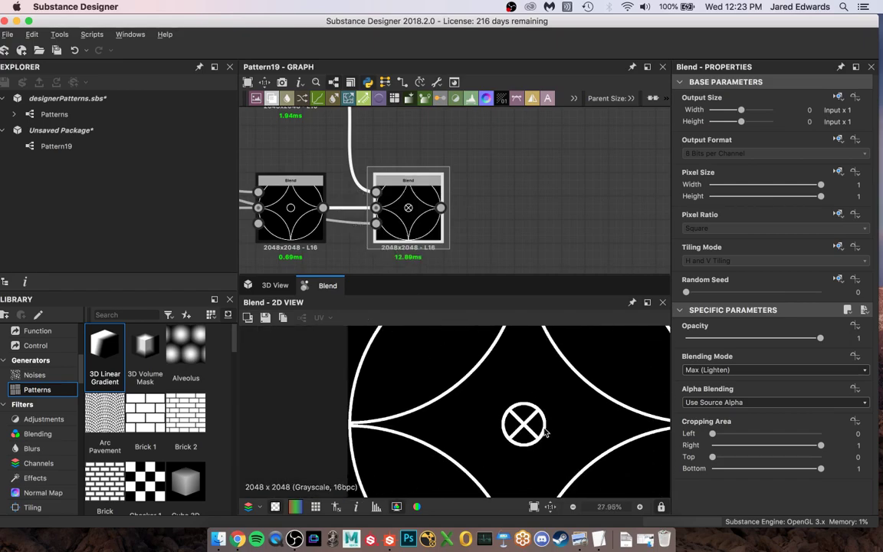
pyautogui.scroll(2, 545, 432)
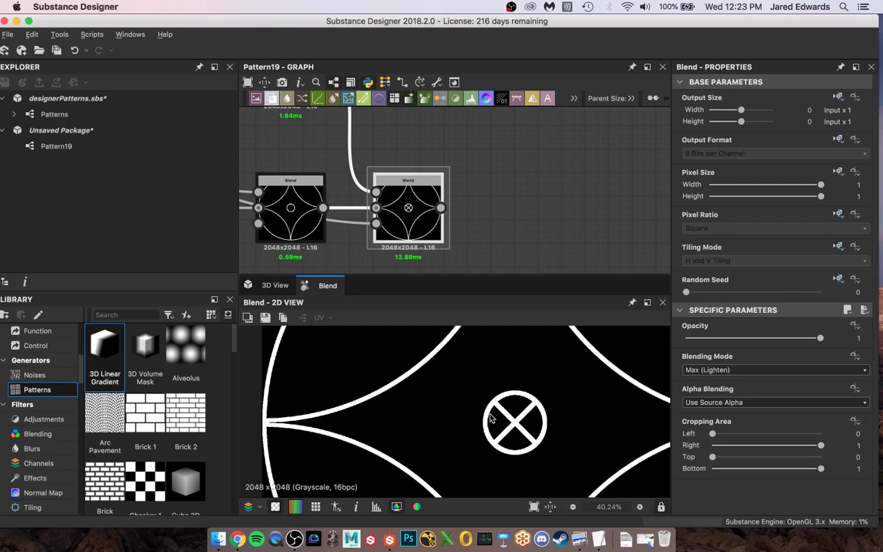
# Undo the opacity connection from the small filled circle's Transformation 2D to the last Blend.
pyautogui.moveTo(259, 190); pyautogui.dragTo(362, 194, button='middle')
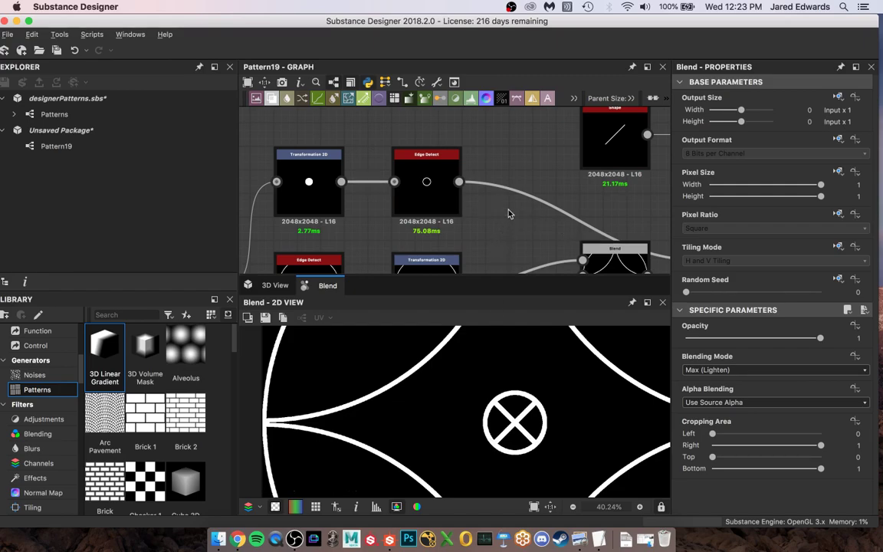
pyautogui.scroll(-1, 508, 214)
pyautogui.scroll(-3, 509, 214)
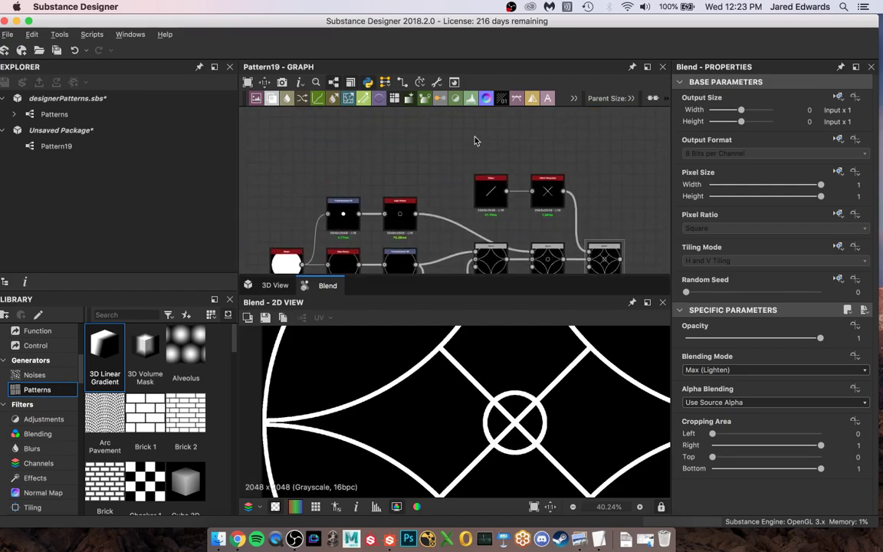
# Move the diagonal line's Shape and Mirror Grayscale nodes and the small filled circle's Transformation 2D higher in the graph.
pyautogui.moveTo(481, 144); pyautogui.dragTo(547, 151)
pyautogui.click(398, 165)
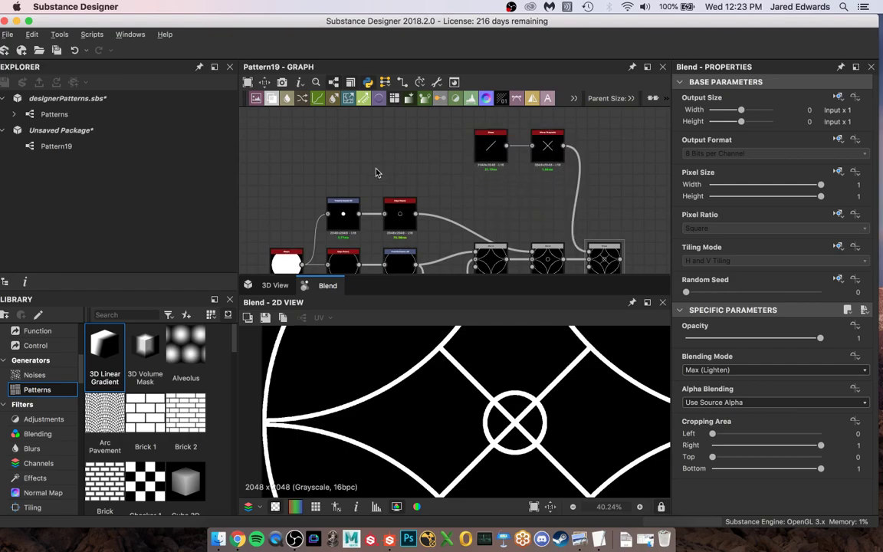
pyautogui.moveTo(347, 210); pyautogui.dragTo(347, 170)
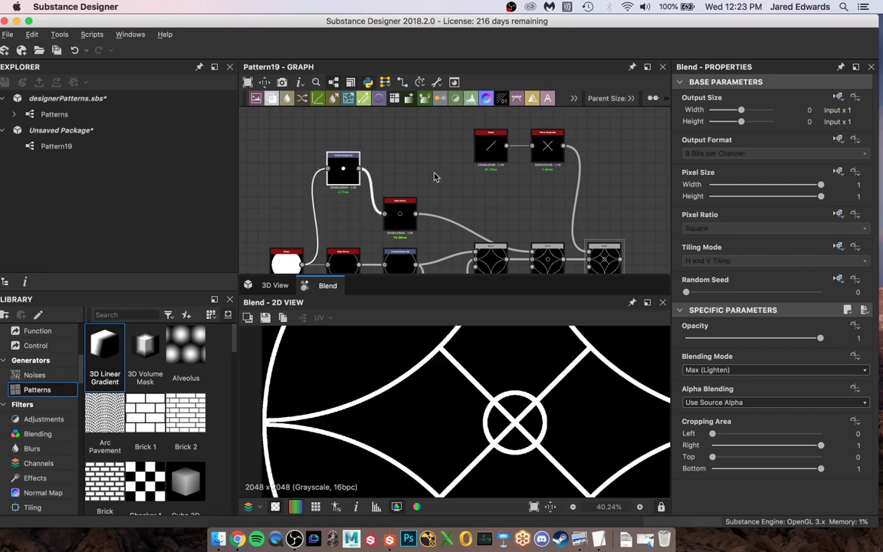
# Add an Invert Grayscale node and arrange the diagonal line's Shape and Mirror Grayscale nodes in a row below it.
pyautogui.press('space')
pyautogui.write('Inv')
pyautogui.press('Down')
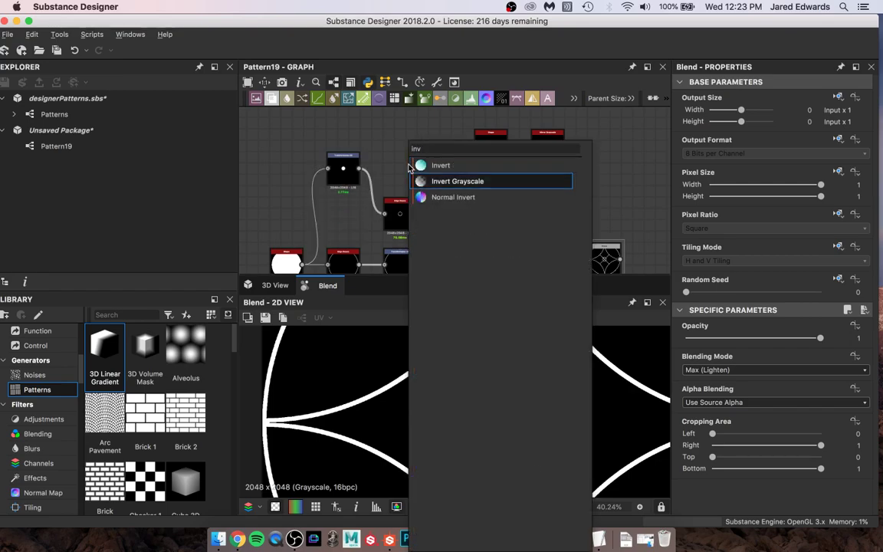
pyautogui.press('Return')
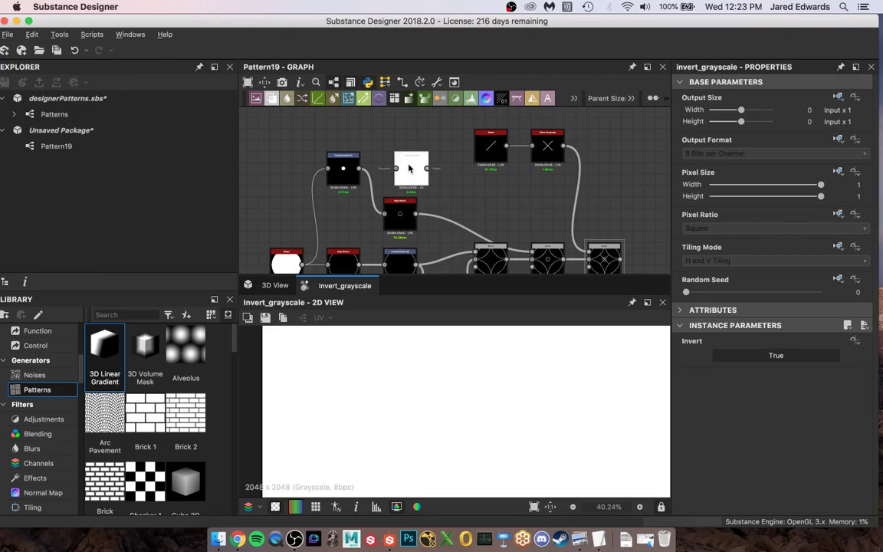
pyautogui.moveTo(409, 169); pyautogui.dragTo(555, 173)
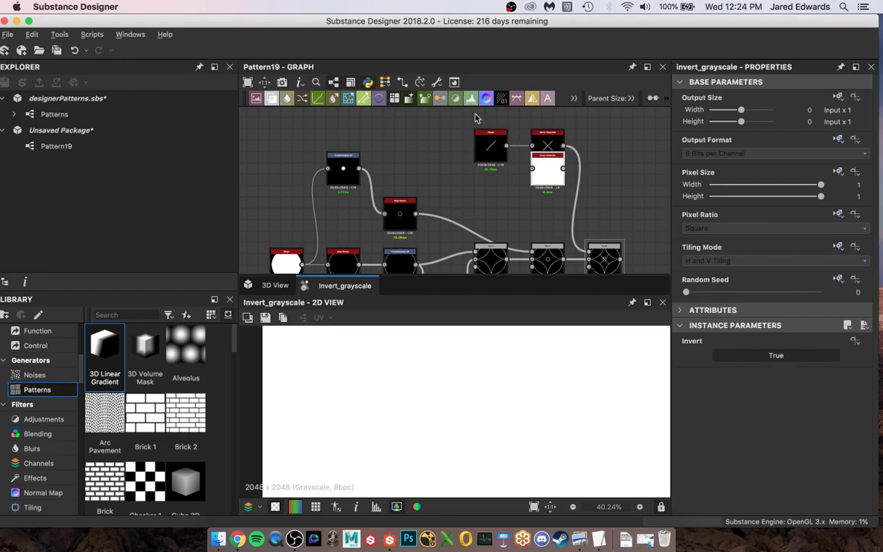
pyautogui.moveTo(475, 115); pyautogui.dragTo(555, 204)
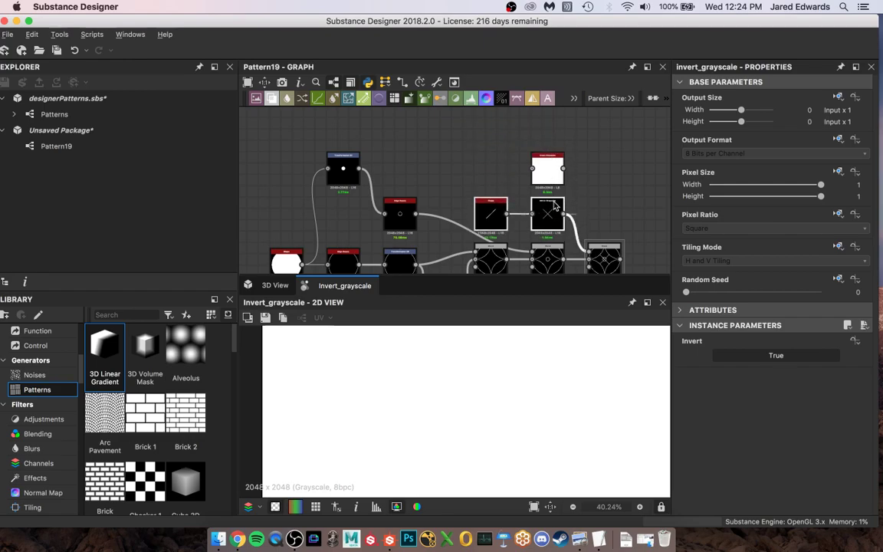
pyautogui.click(497, 164)
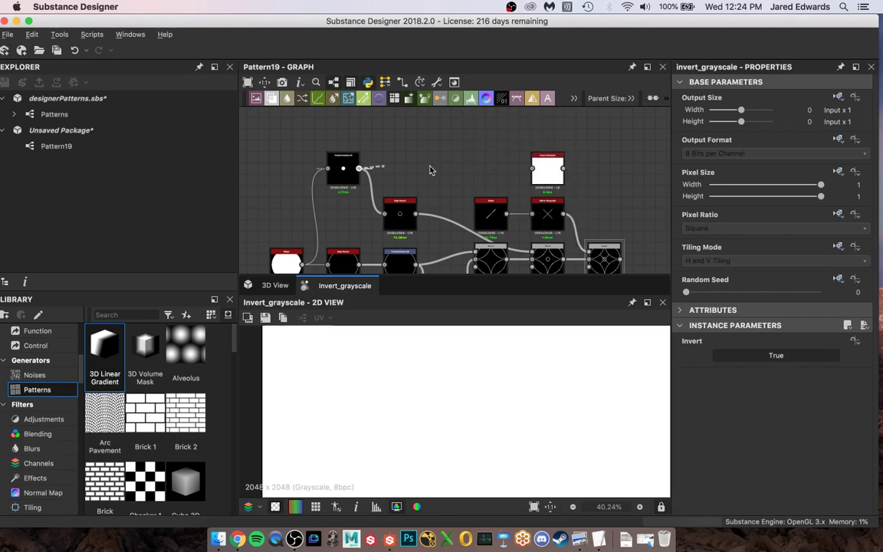
# Route the small filled circle's Transformation 2D through Invert Grayscale into the last Blend's opacity input and preview that Blend.
pyautogui.moveTo(430, 170); pyautogui.dragTo(533, 170)
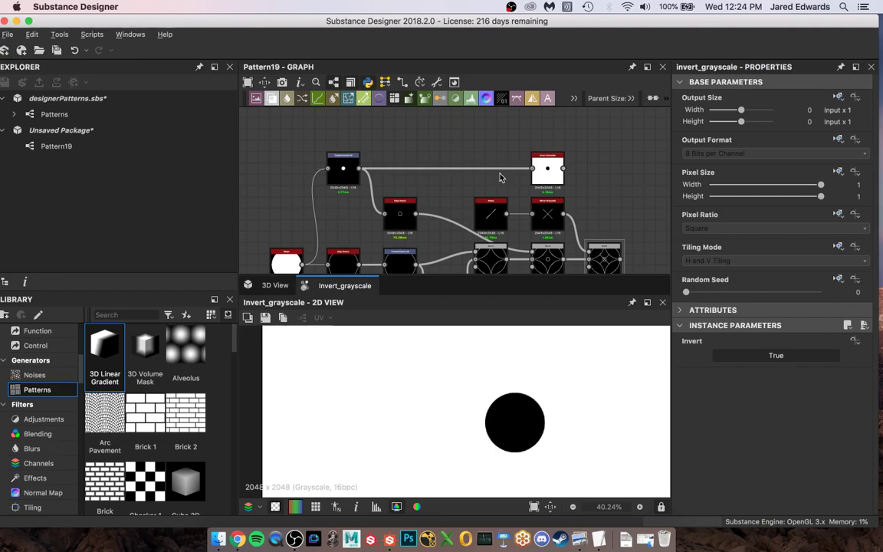
pyautogui.moveTo(490, 175); pyautogui.dragTo(391, 144, button='middle')
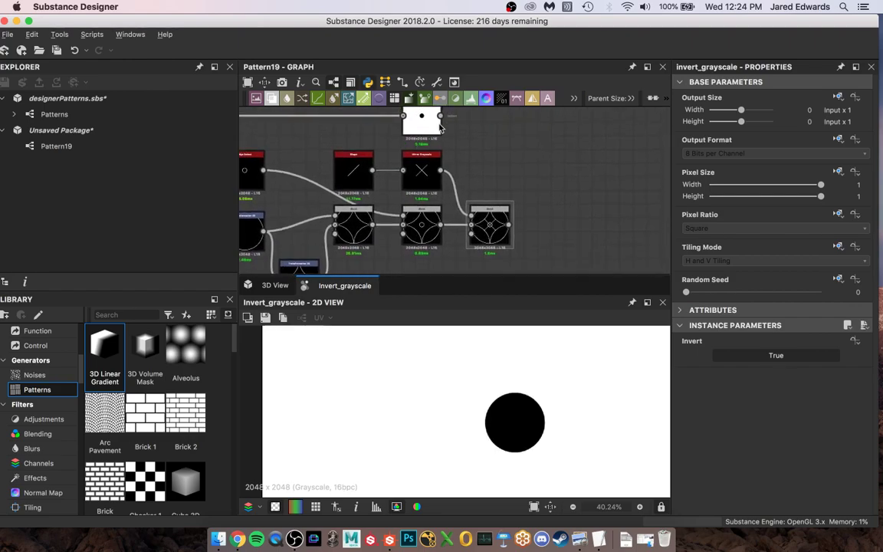
pyautogui.moveTo(444, 175); pyautogui.dragTo(480, 229)
pyautogui.scroll(3, 460, 239)
pyautogui.doubleClick(528, 226)
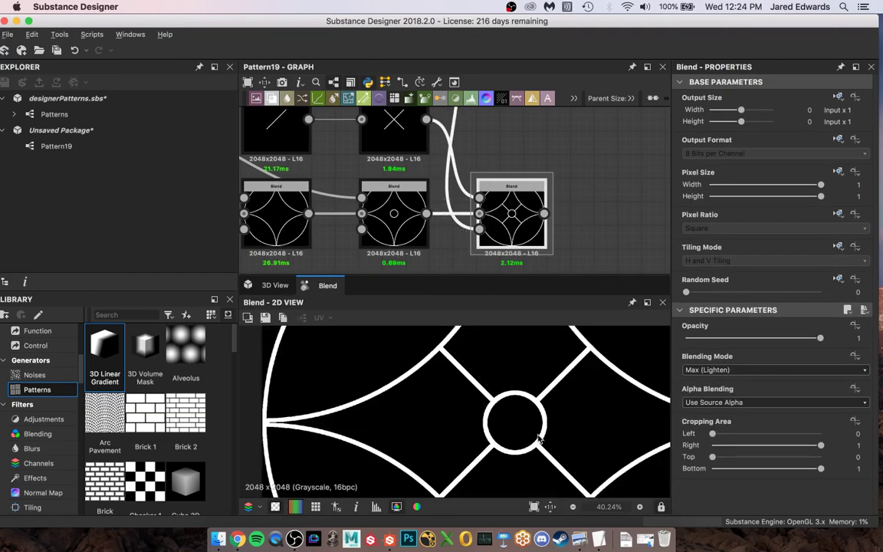
# Examine where the diagonal lines meet the small circle in the last Blend's output, and review the Invert Grayscale mask connections.
pyautogui.scroll(5, 539, 442)
pyautogui.scroll(-6, 497, 436)
pyautogui.scroll(-3, 555, 187)
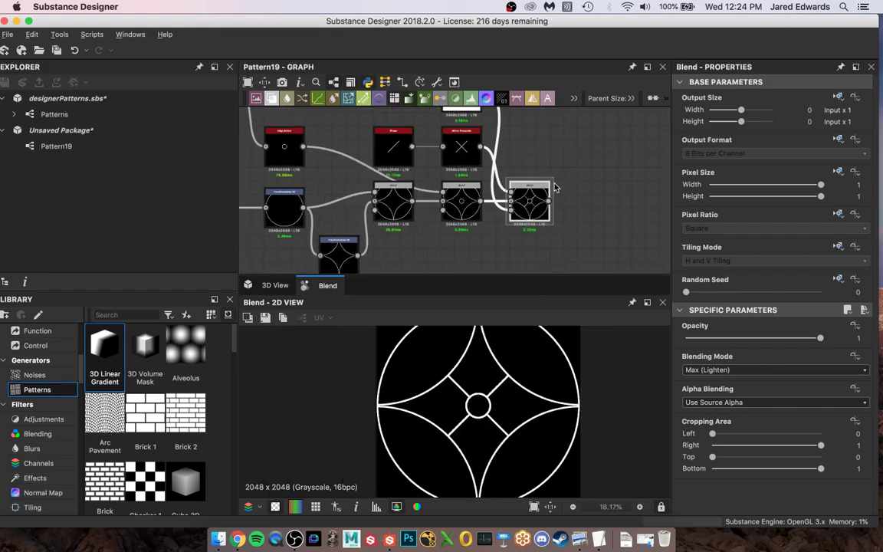
pyautogui.scroll(-1, 551, 161)
pyautogui.moveTo(546, 163); pyautogui.dragTo(500, 200, button='middle')
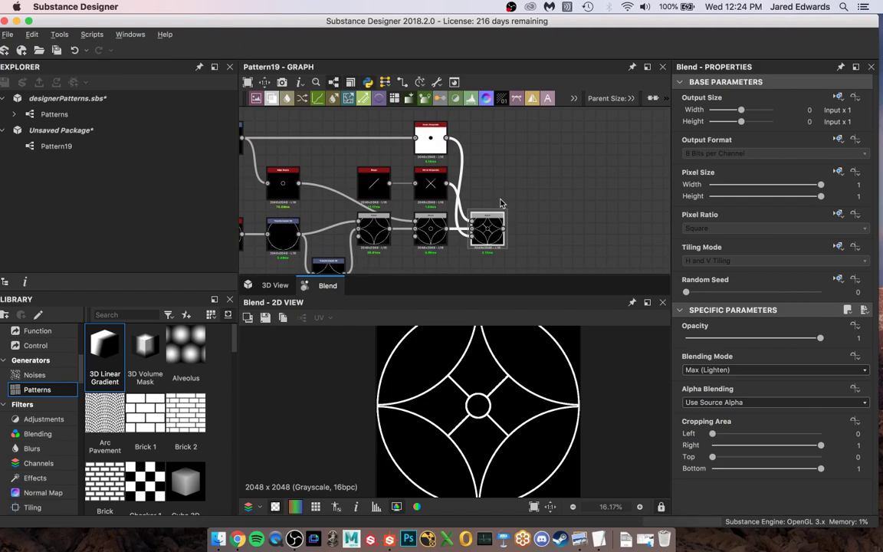
pyautogui.scroll(2, 496, 201)
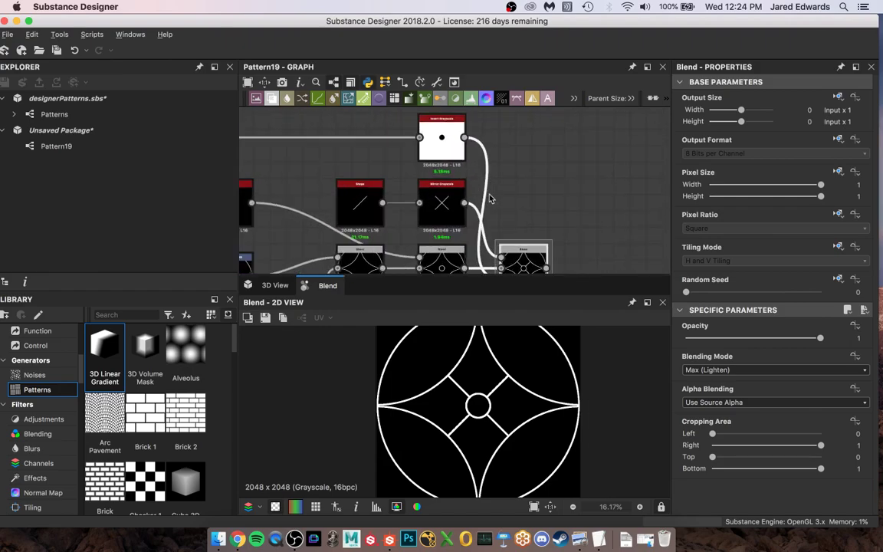
pyautogui.scroll(-1, 491, 199)
pyautogui.scroll(1, 490, 199)
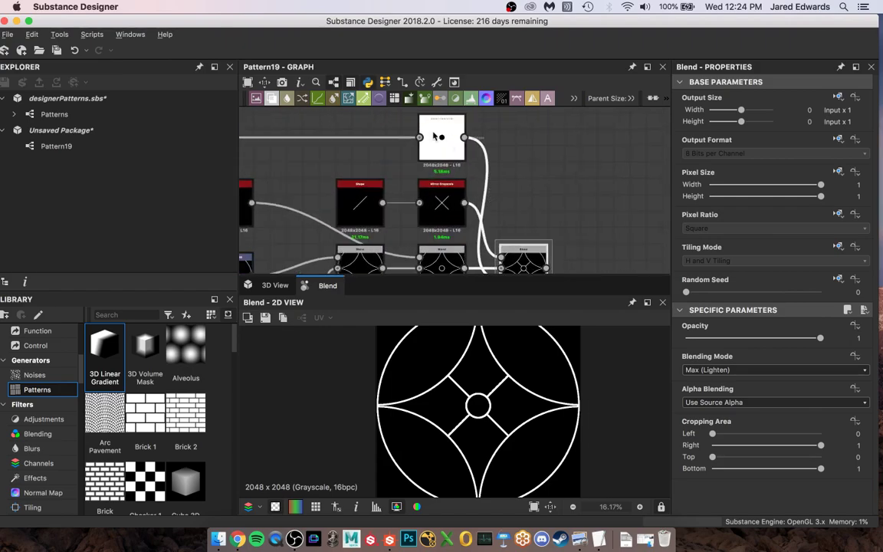
pyautogui.scroll(-1, 506, 350)
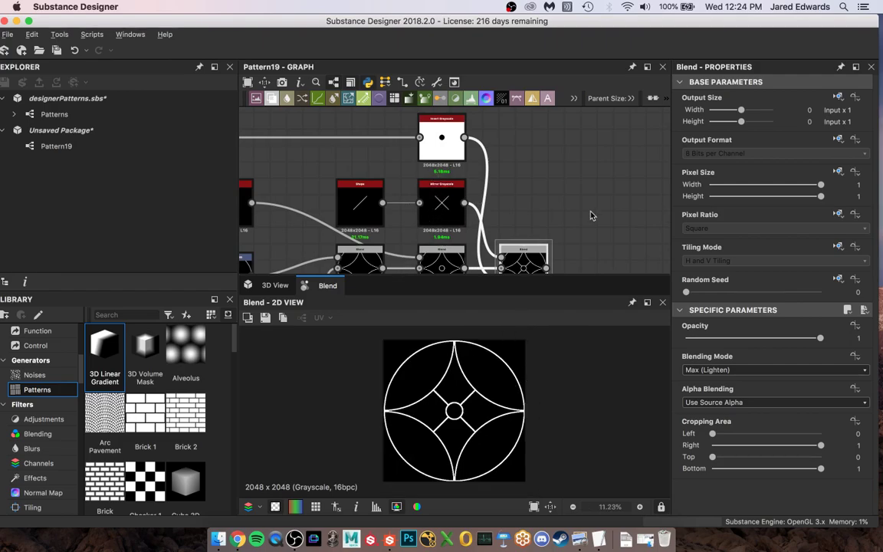
# Add a new Blend node at the end of the chain, using the last Blend's output as its background.
pyautogui.moveTo(554, 255); pyautogui.dragTo(498, 215, button='middle')
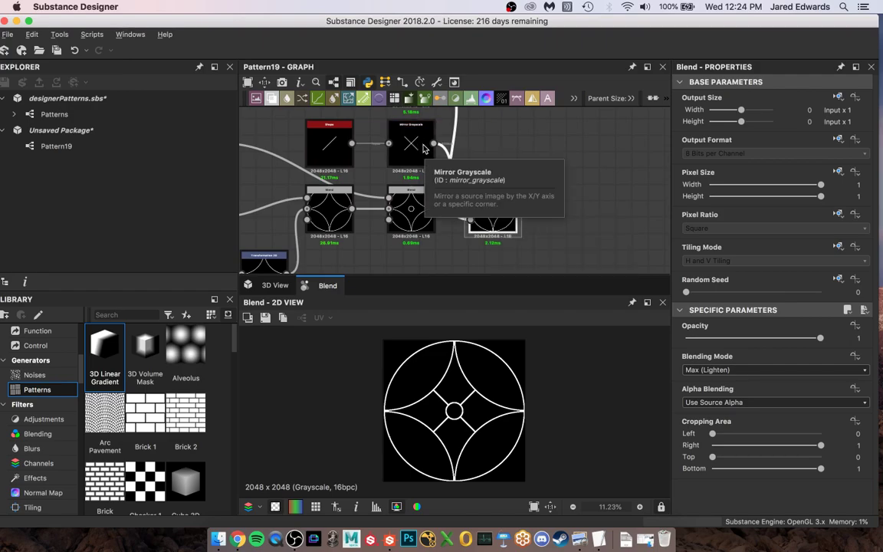
pyautogui.moveTo(508, 184); pyautogui.dragTo(475, 189, button='middle')
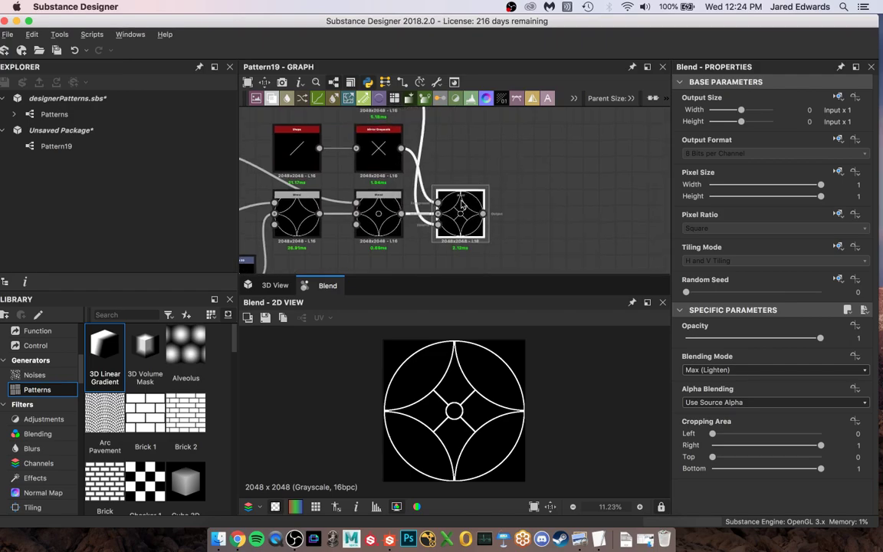
pyautogui.press('space')
pyautogui.write('blend')
pyautogui.press('Return')
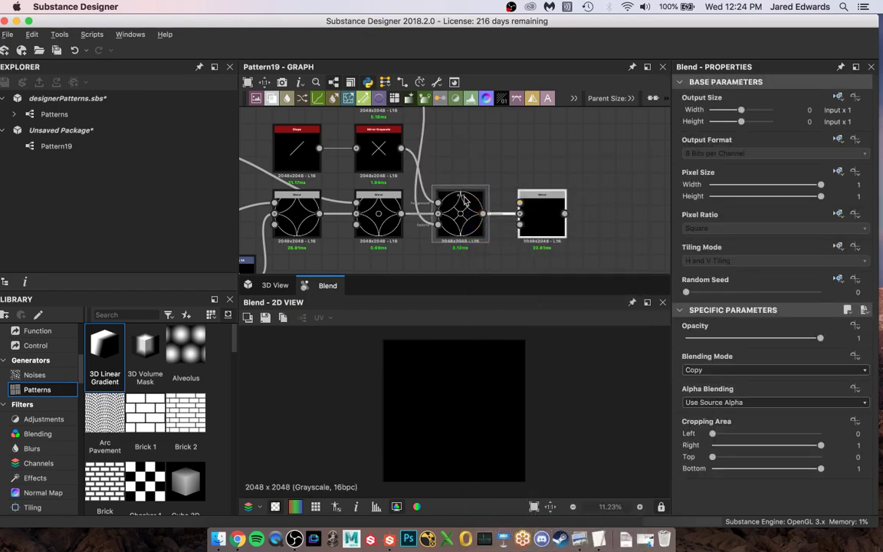
# Add a Transformation 2D node above the last two Blends and feed the Mirror Grayscale's crossed lines into it.
pyautogui.moveTo(509, 155); pyautogui.dragTo(515, 189, button='middle')
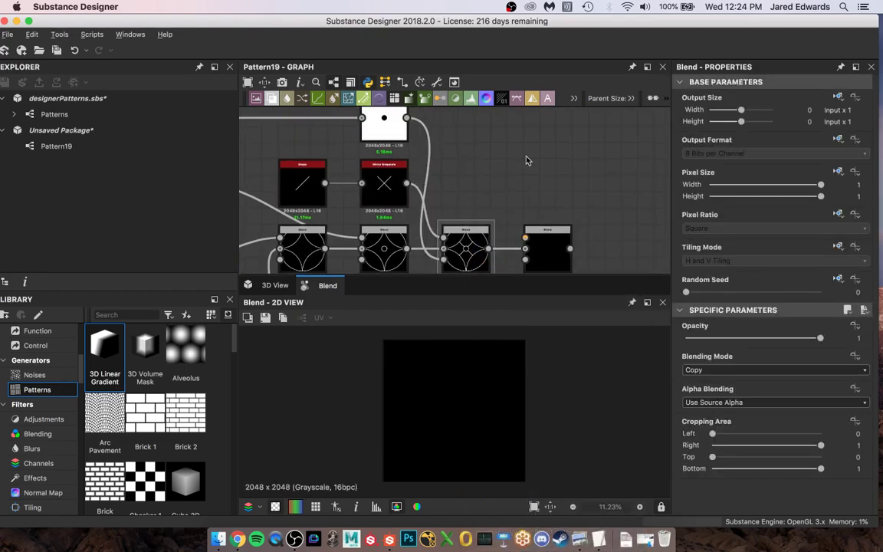
pyautogui.press('space')
pyautogui.write('rans')
pyautogui.press('Return')
pyautogui.moveTo(527, 162); pyautogui.dragTo(460, 192)
pyautogui.click(386, 193)
pyautogui.moveTo(406, 183); pyautogui.dragTo(443, 183)
pyautogui.scroll(-3, 777, 471)
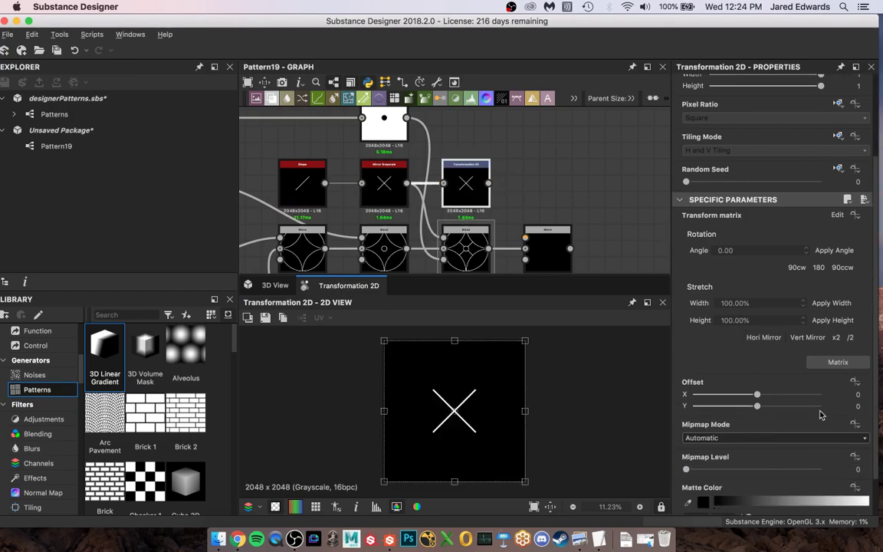
# Set the crossed lines' Transformation 2D offset to 0.5 in both X and Y.
pyautogui.click(837, 395)
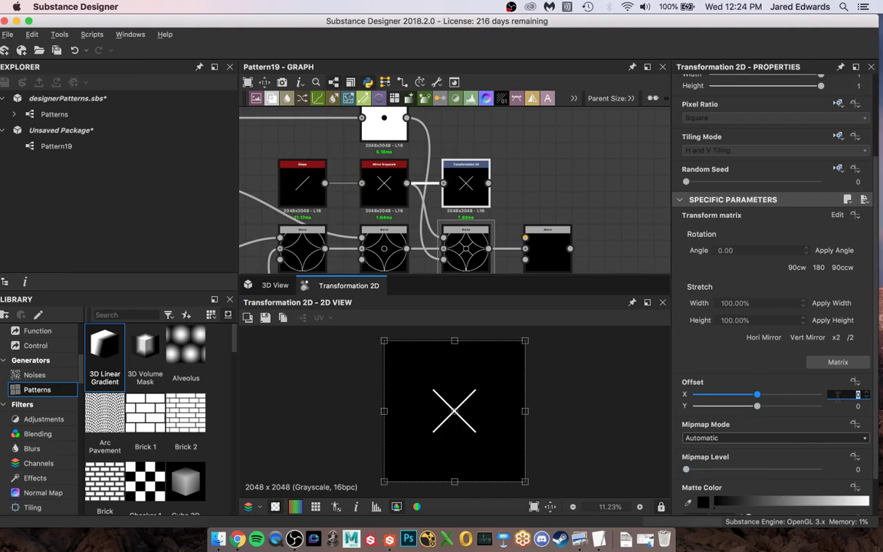
pyautogui.write('.5')
pyautogui.press('Tab')
pyautogui.write('.5')
pyautogui.press('Return')
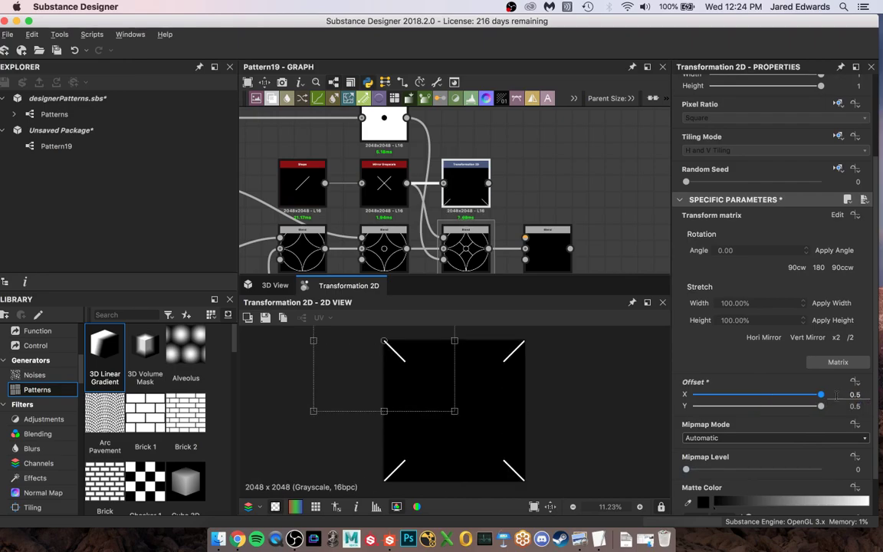
pyautogui.click(449, 112)
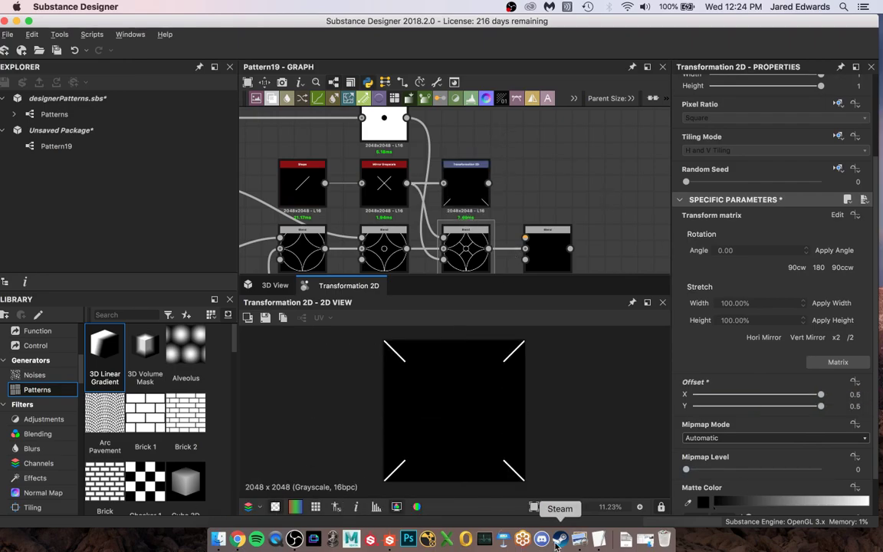
# Switch to Preview to check the diagonal lines in pattern19.png, and return to the Substance Designer graph.
pyautogui.click(580, 539)
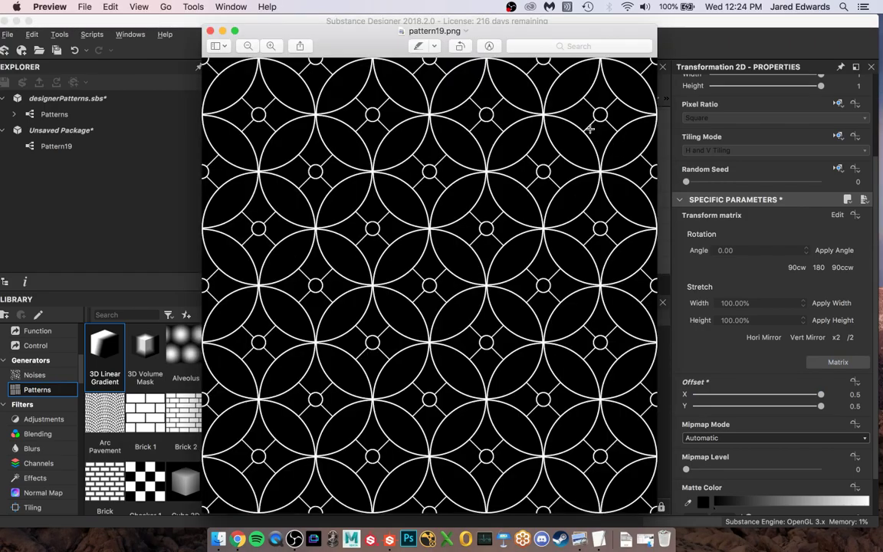
pyautogui.press('super+Tab')
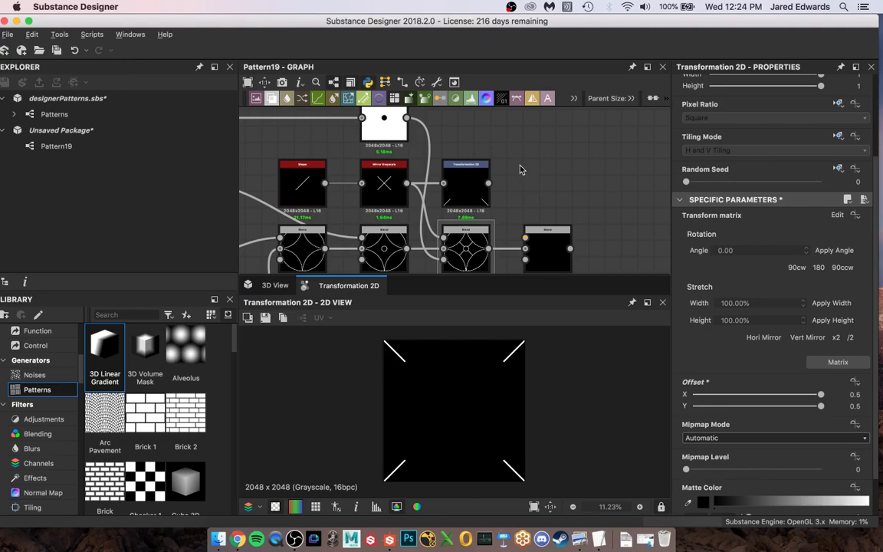
pyautogui.moveTo(510, 192); pyautogui.dragTo(529, 158, button='middle')
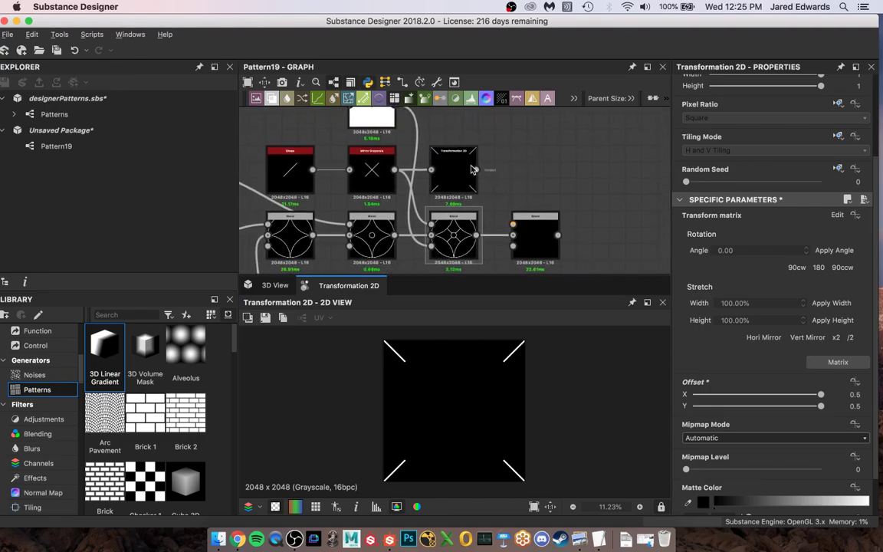
# Feed the offset lines' Transformation 2D into the last Blend's foreground and set its blending mode to Max (Lighten).
pyautogui.moveTo(476, 170); pyautogui.dragTo(514, 225)
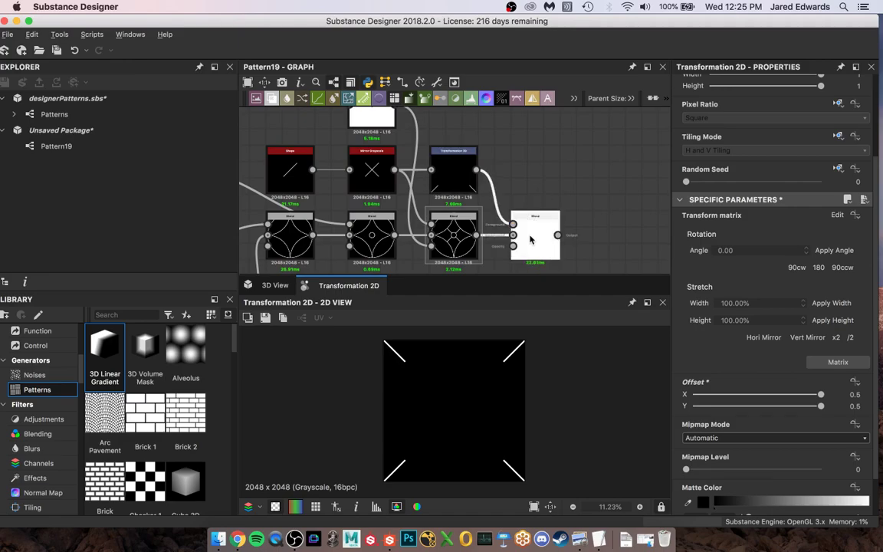
pyautogui.click(520, 245)
pyautogui.click(732, 370)
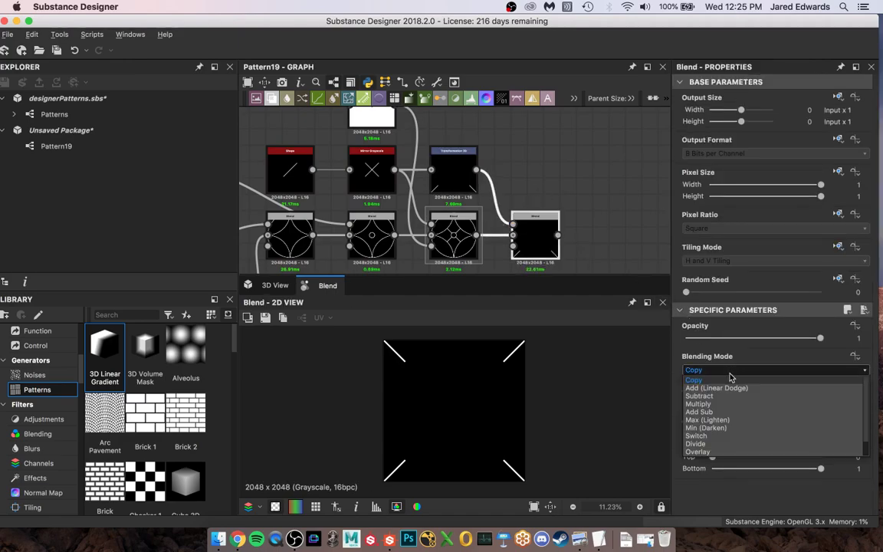
pyautogui.click(725, 421)
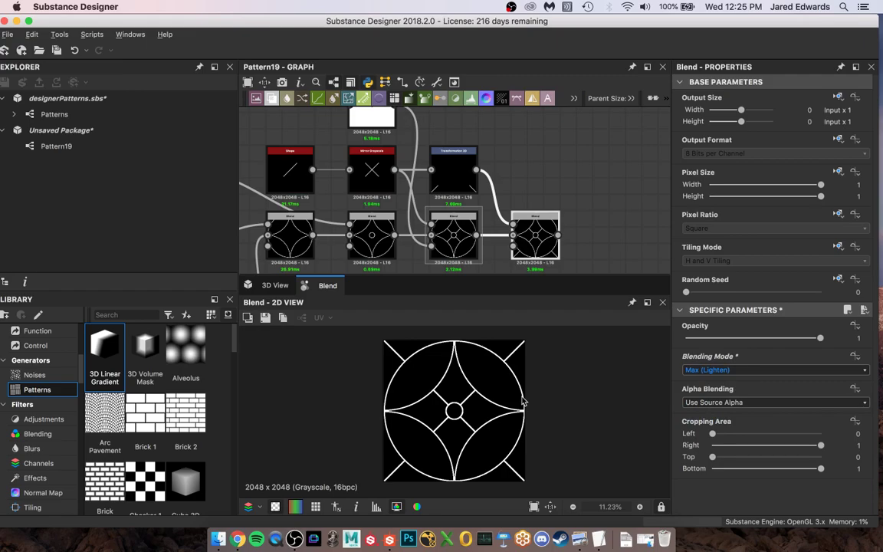
# Inspect the blended pattern in tiled 2D view, focusing on how the diagonal lines meet at the tile corners.
pyautogui.scroll(3, 506, 395)
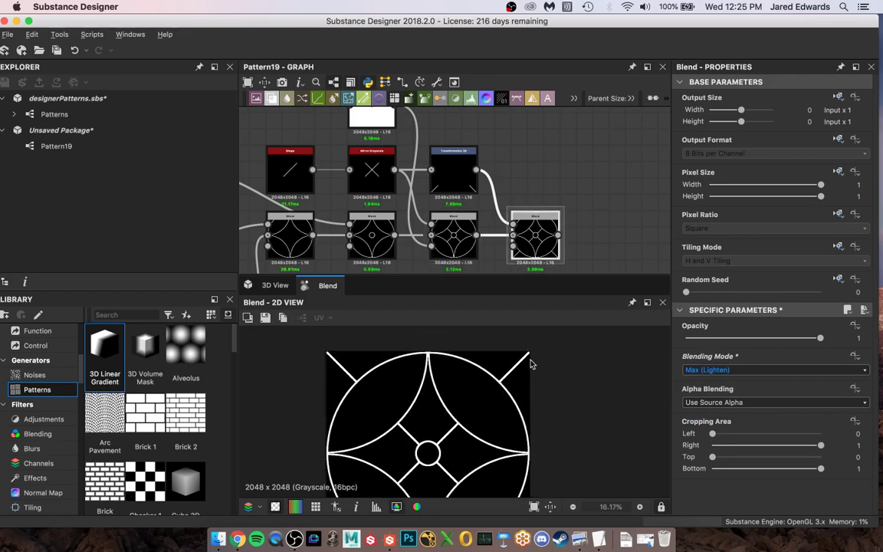
pyautogui.scroll(-5, 465, 385)
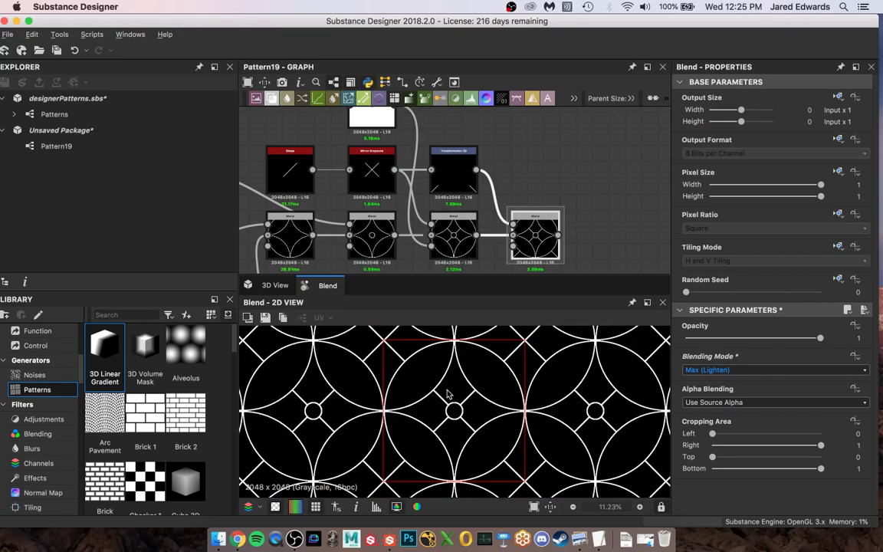
pyautogui.press('f')
pyautogui.scroll(1, 455, 420)
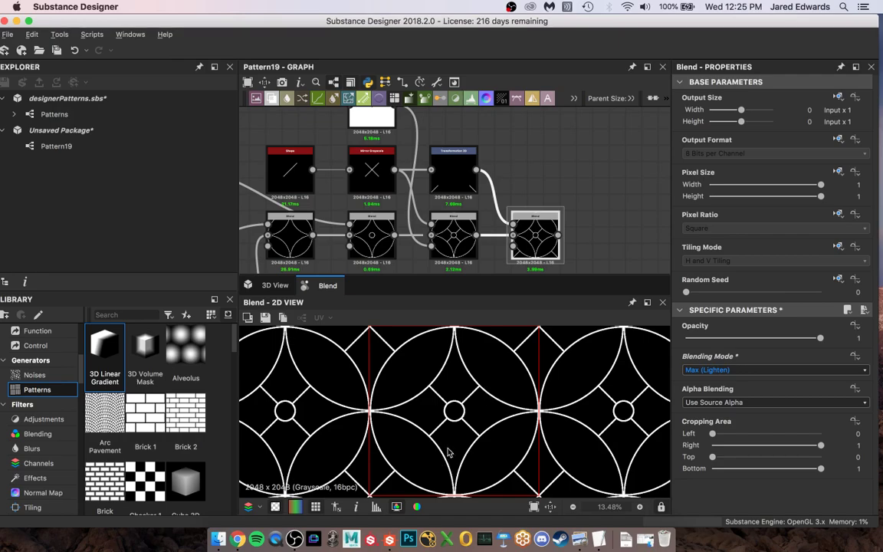
pyautogui.scroll(1, 450, 449)
pyautogui.moveTo(458, 422); pyautogui.dragTo(407, 496, button='middle')
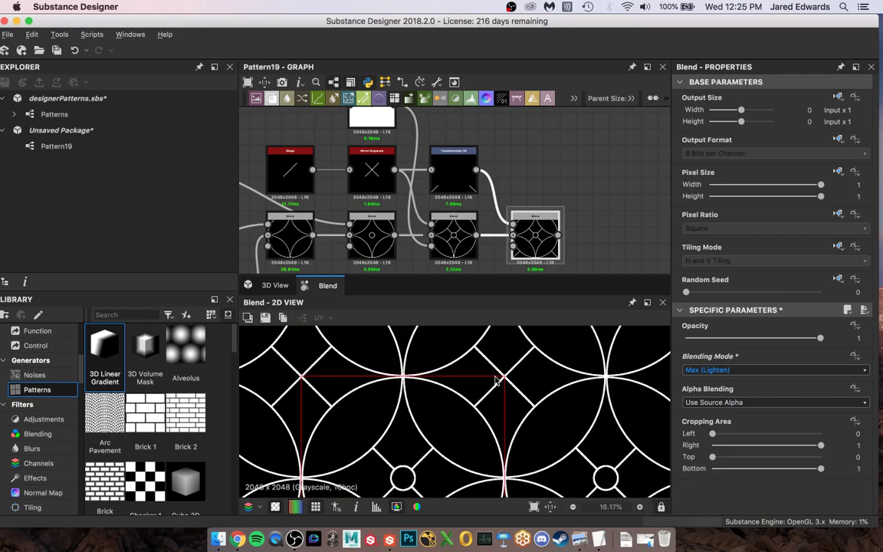
pyautogui.press('space')
# Add a Transformation 2D node beside the Invert Grayscale and feed the inverted small-circle mask into it.
pyautogui.click(398, 191)
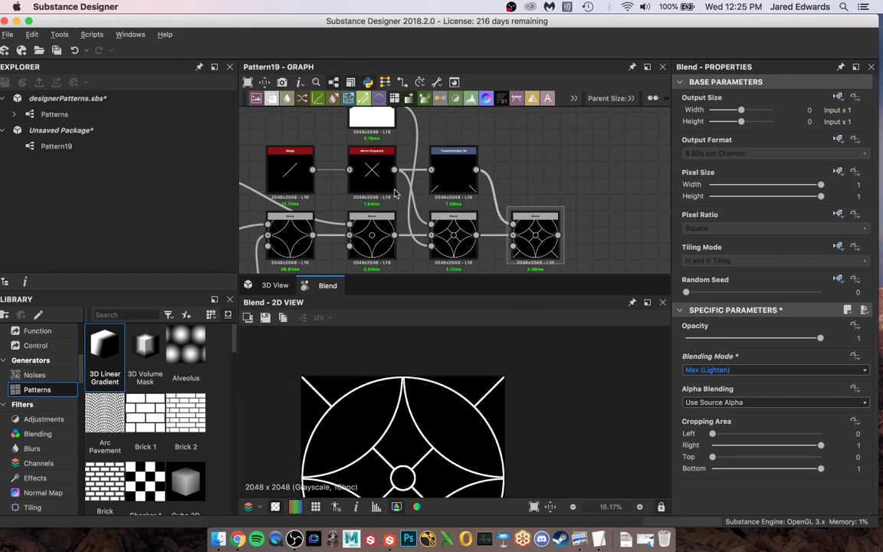
pyautogui.moveTo(285, 170); pyautogui.dragTo(395, 229, button='middle')
pyautogui.moveTo(572, 160); pyautogui.dragTo(489, 148, button='middle')
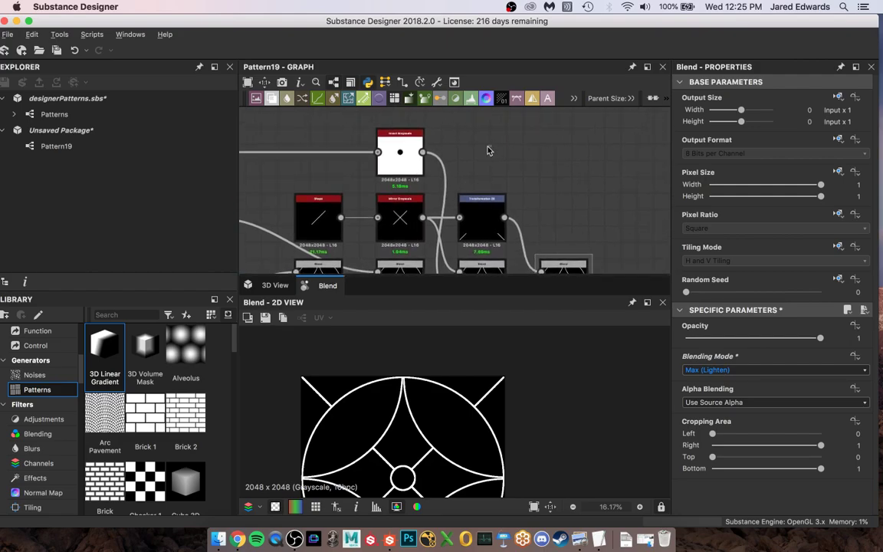
pyautogui.click(399, 151)
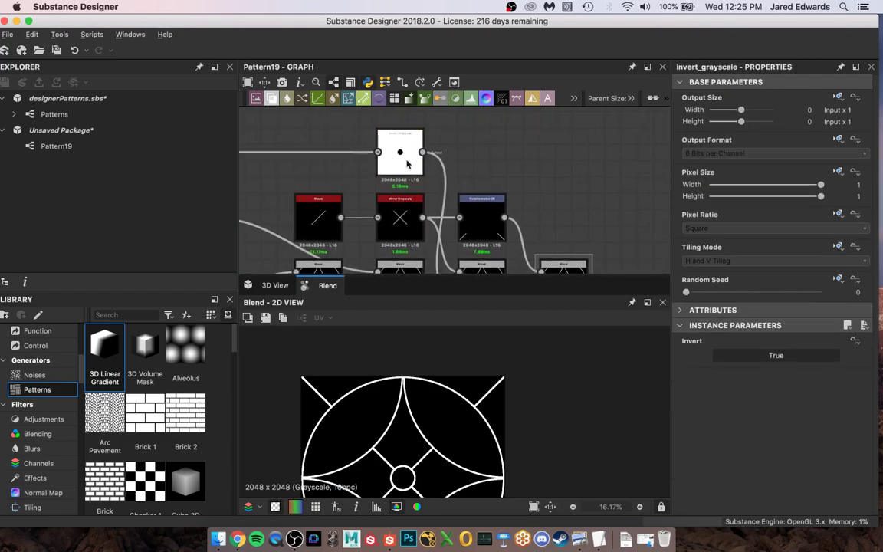
pyautogui.press('space')
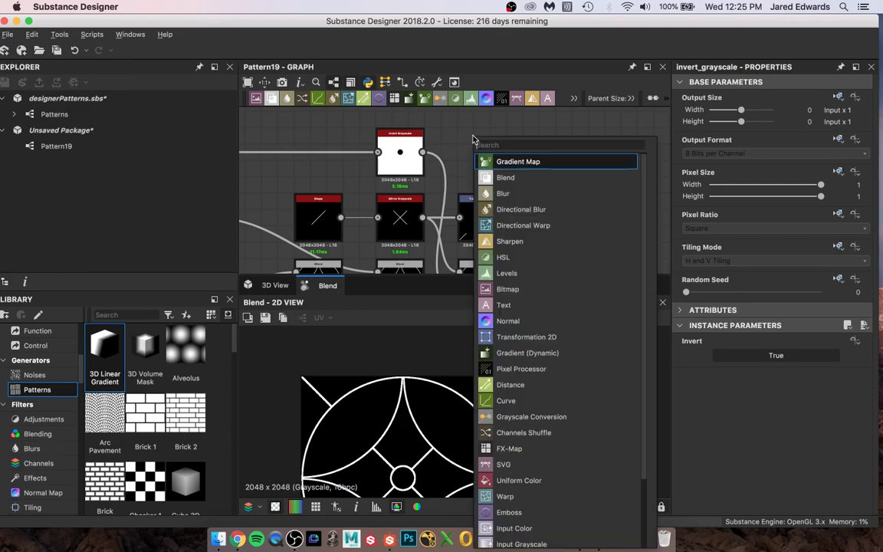
pyautogui.write('trans')
pyautogui.press('Return')
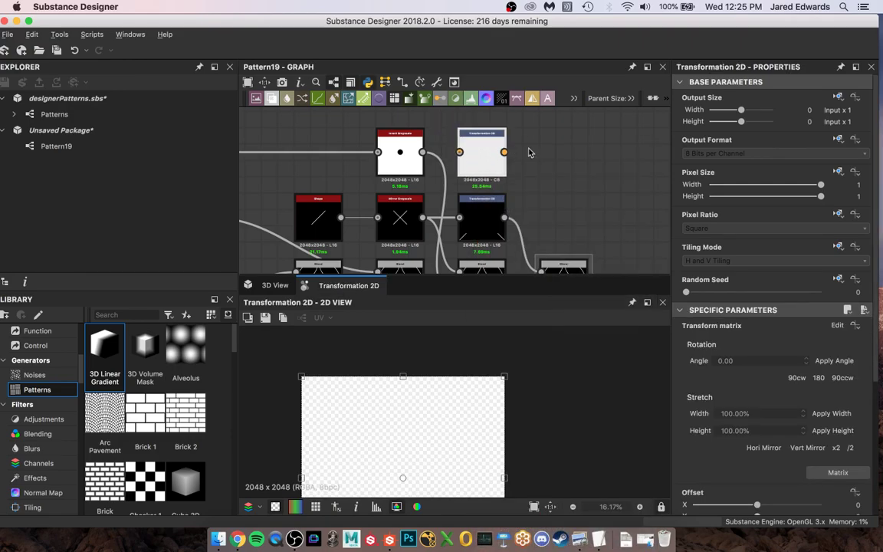
pyautogui.moveTo(423, 152); pyautogui.dragTo(459, 152)
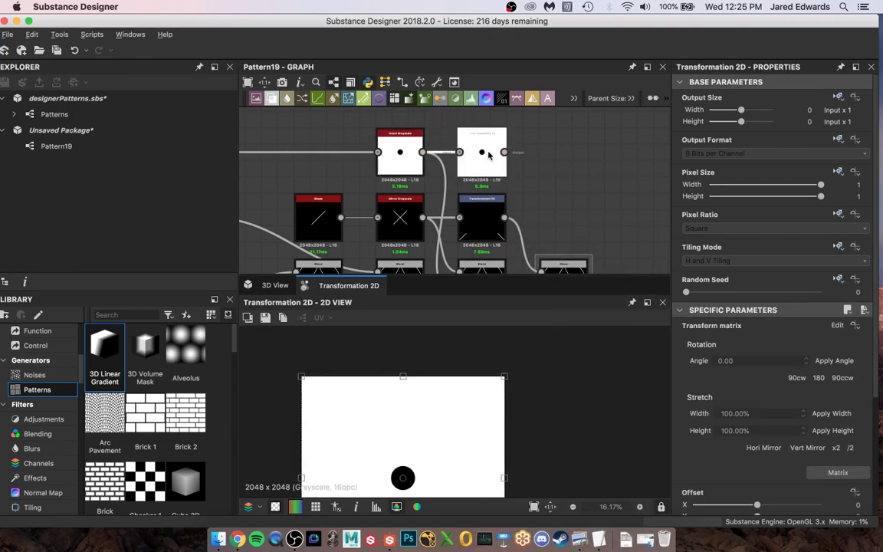
# Set the circle mask's Transformation 2D offset to 0.5 in both X and Y.
pyautogui.scroll(-3, 808, 460)
pyautogui.click(840, 394)
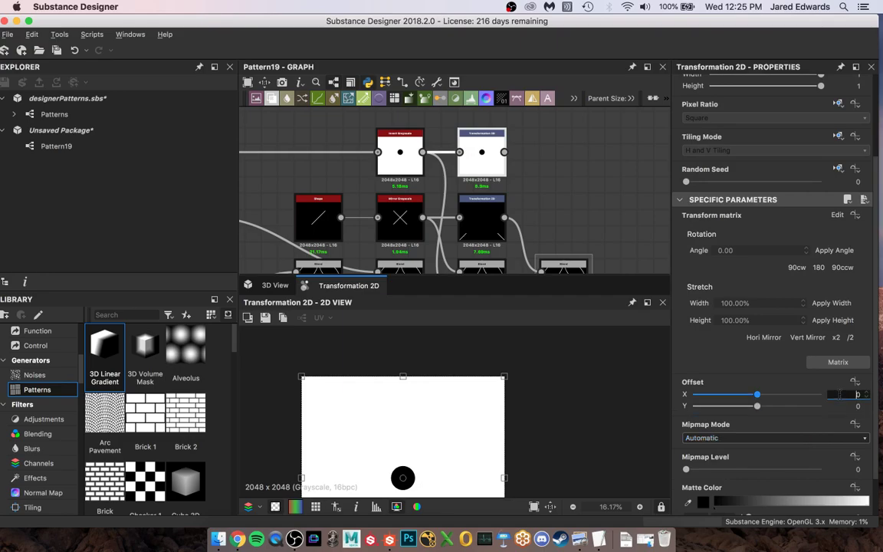
pyautogui.write('0.5')
pyautogui.press('Return')
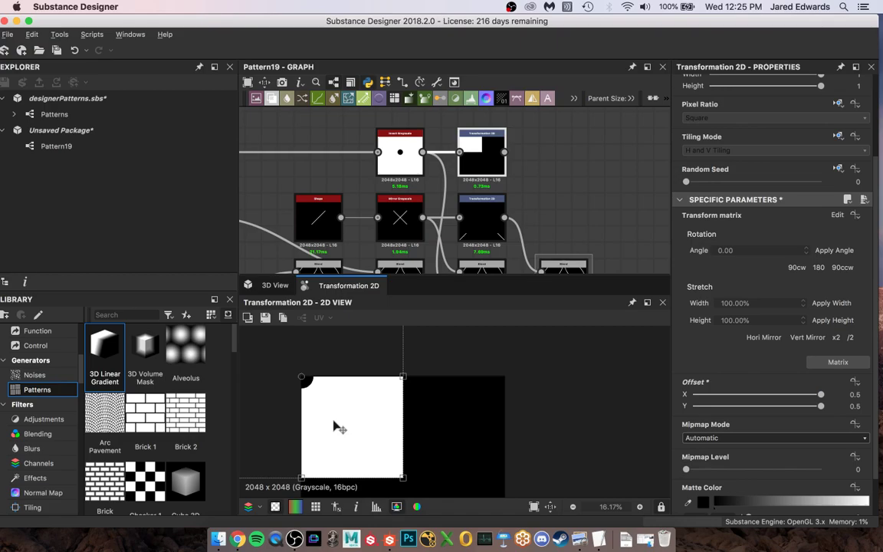
pyautogui.scroll(-3, 507, 320)
pyautogui.scroll(2, 434, 451)
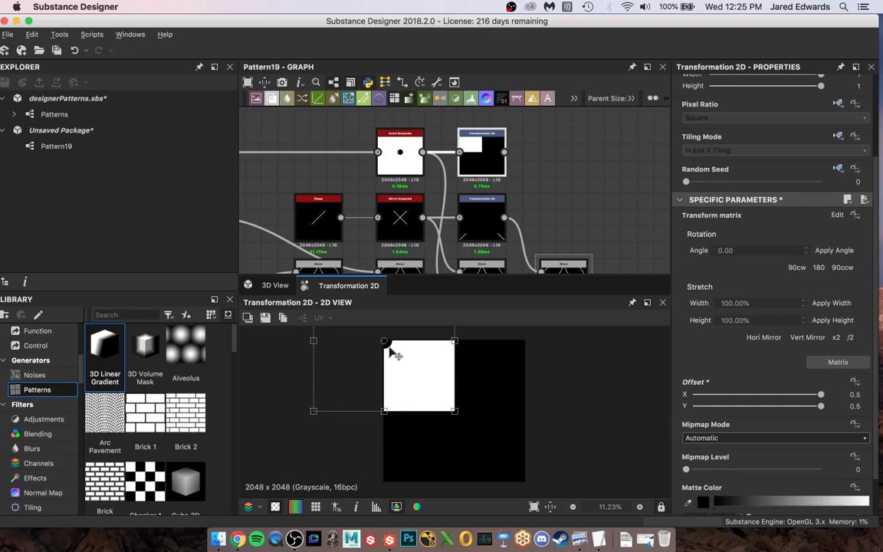
# Trace the small-circle branch through the graph, from its source Transformation 2D to the offset mask and the final Blend.
pyautogui.click(570, 143)
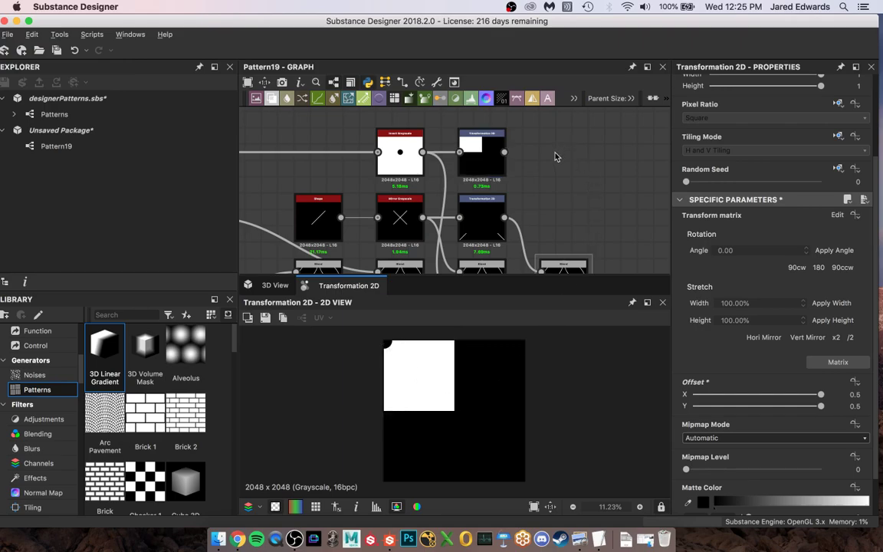
pyautogui.moveTo(419, 164)
pyautogui.mouseDown(button='middle')
pyautogui.moveTo(522, 172)
pyautogui.moveTo(499, 163)
pyautogui.moveTo(573, 160)
pyautogui.mouseUp(button='middle')
pyautogui.moveTo(434, 164)
pyautogui.mouseDown(button='middle')
pyautogui.moveTo(524, 154)
pyautogui.moveTo(558, 108)
pyautogui.moveTo(517, 155)
pyautogui.mouseUp(button='middle')
pyautogui.scroll(2, 476, 173)
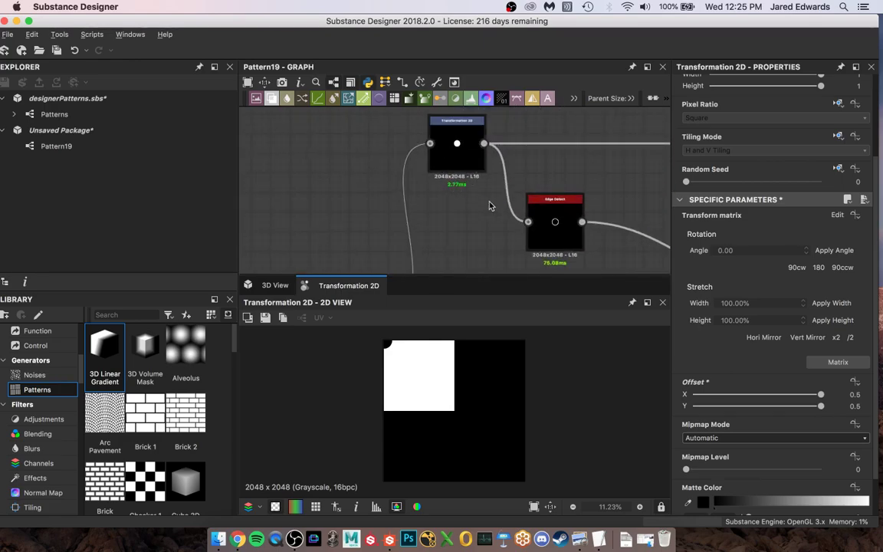
pyautogui.moveTo(598, 183); pyautogui.dragTo(391, 193, button='middle')
pyautogui.moveTo(562, 189); pyautogui.dragTo(377, 192, button='middle')
pyautogui.scroll(2, 363, 185)
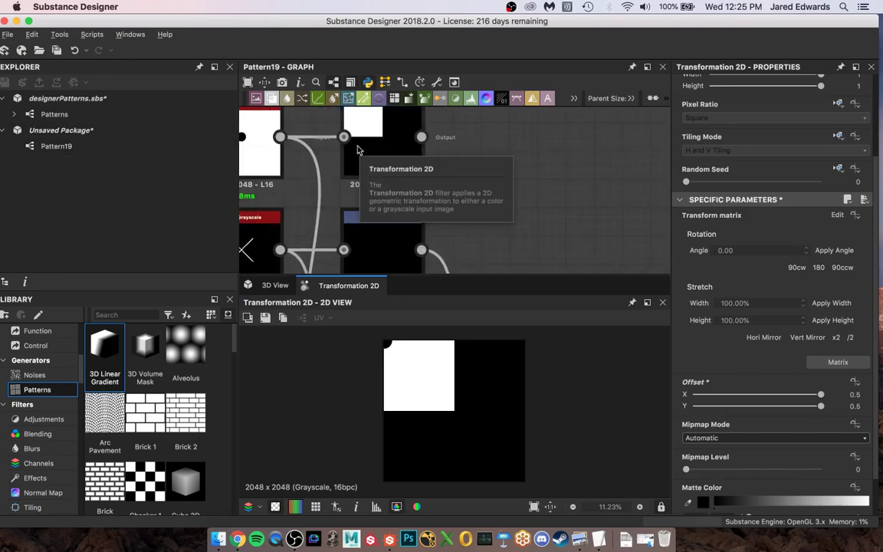
pyautogui.hscroll(-3, 474, 149)
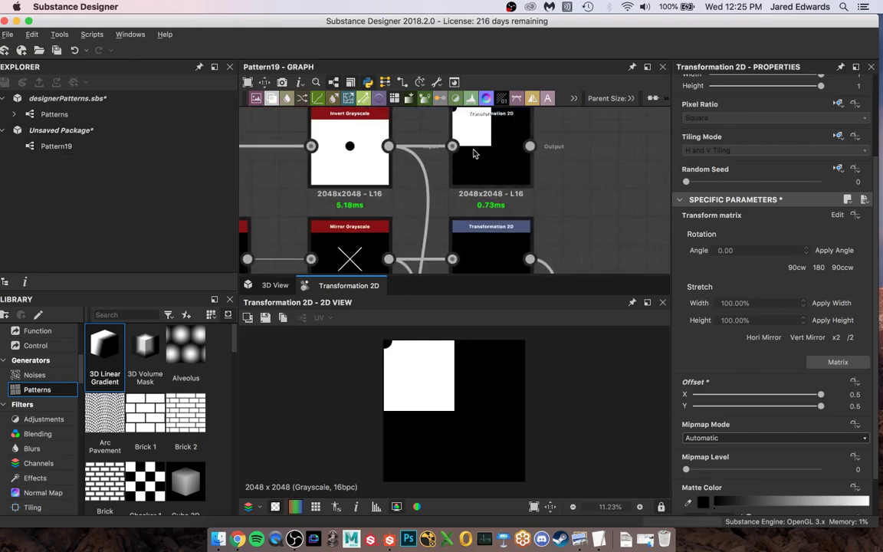
pyautogui.scroll(-1, 473, 153)
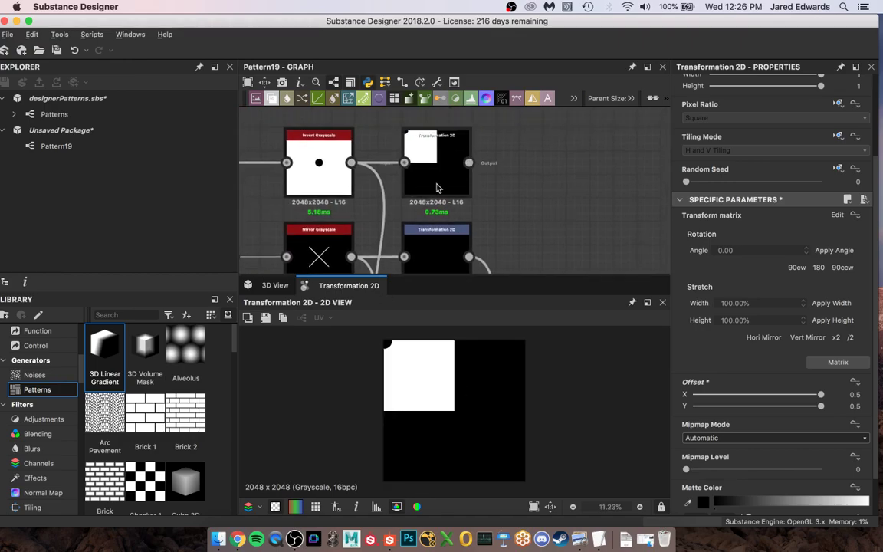
pyautogui.moveTo(521, 194); pyautogui.dragTo(396, 110, button='middle')
pyautogui.scroll(-2, 433, 192)
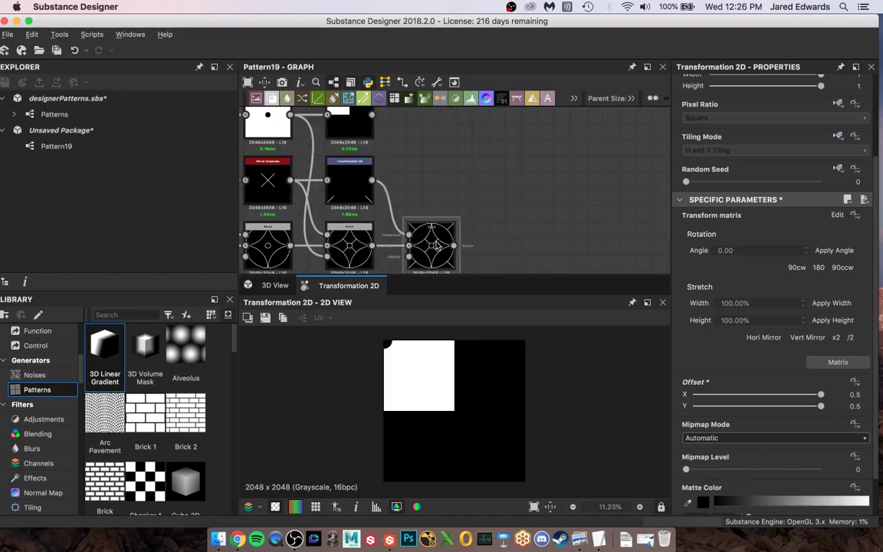
# Move the last Blend farther from the chain to make room for another node.
pyautogui.moveTo(437, 245); pyautogui.dragTo(495, 245)
pyautogui.scroll(2, 477, 162)
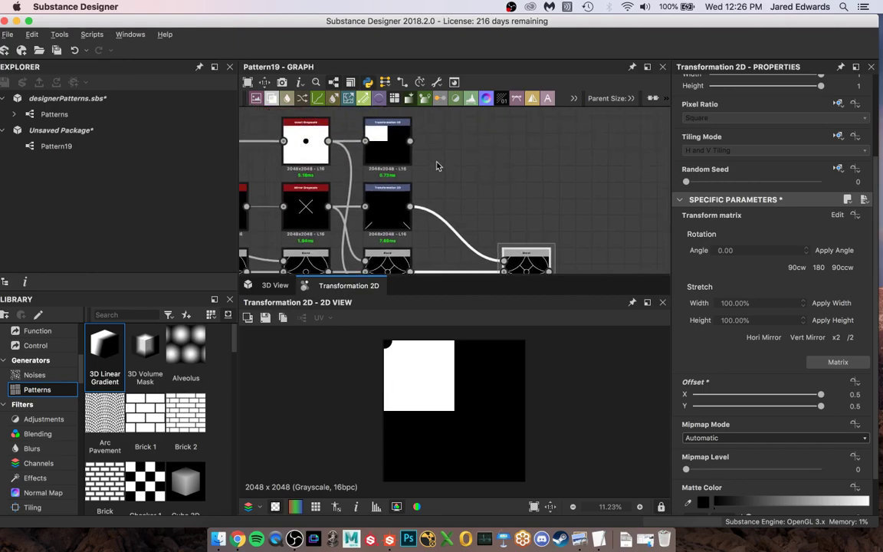
pyautogui.moveTo(437, 162); pyautogui.dragTo(489, 174, button='middle')
# Add a Mirror Grayscale node after the circle mask's Transformation 2D and set its mode to Mirror Corner.
pyautogui.click(443, 151)
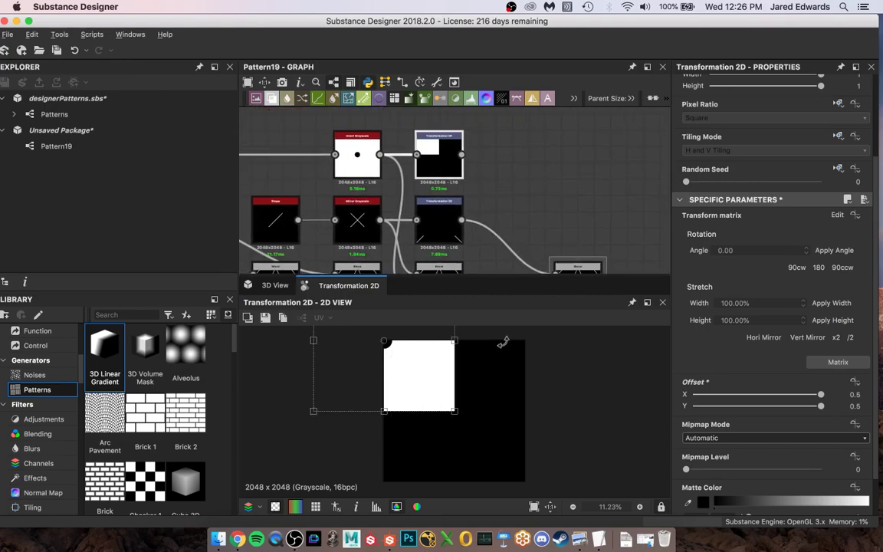
pyautogui.click(511, 148)
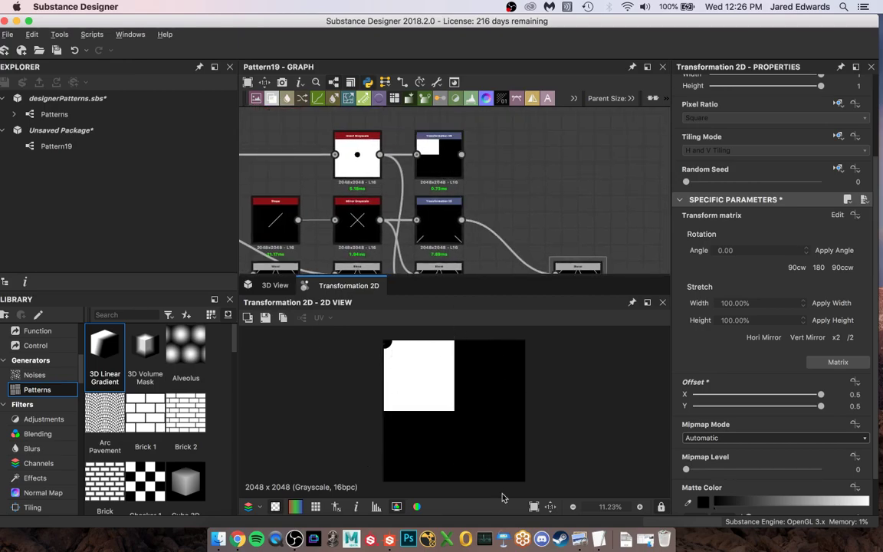
pyautogui.click(434, 156)
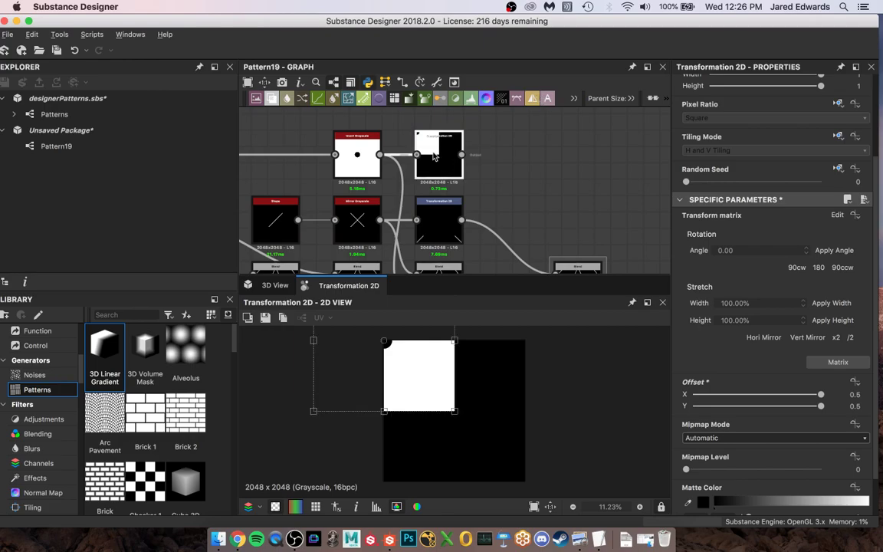
pyautogui.press('space')
pyautogui.write('mir')
pyautogui.press('BackSpace')
pyautogui.press('BackSpace')
pyautogui.write('rr')
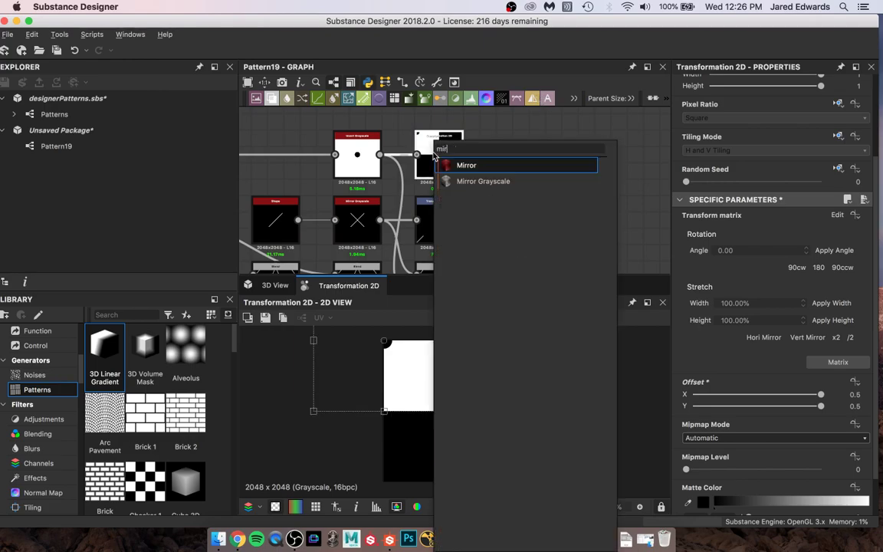
pyautogui.click(494, 182)
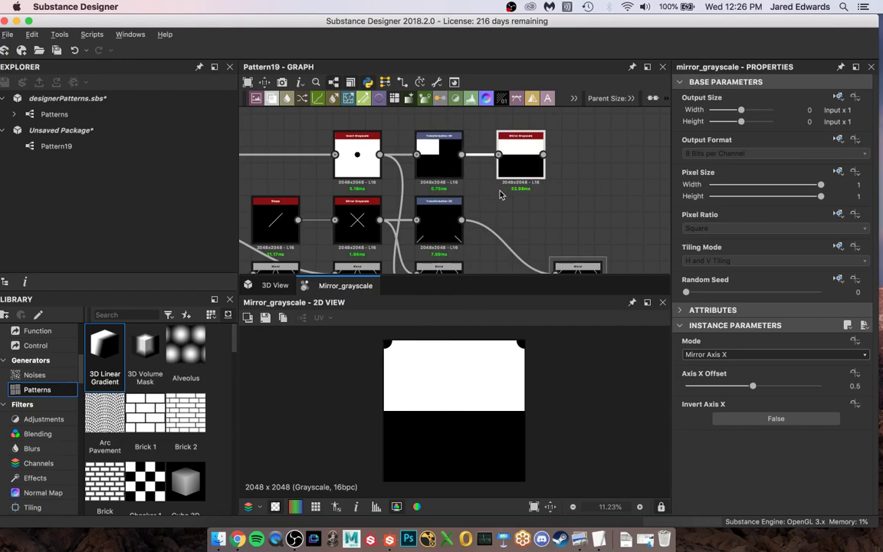
pyautogui.click(744, 355)
pyautogui.click(728, 379)
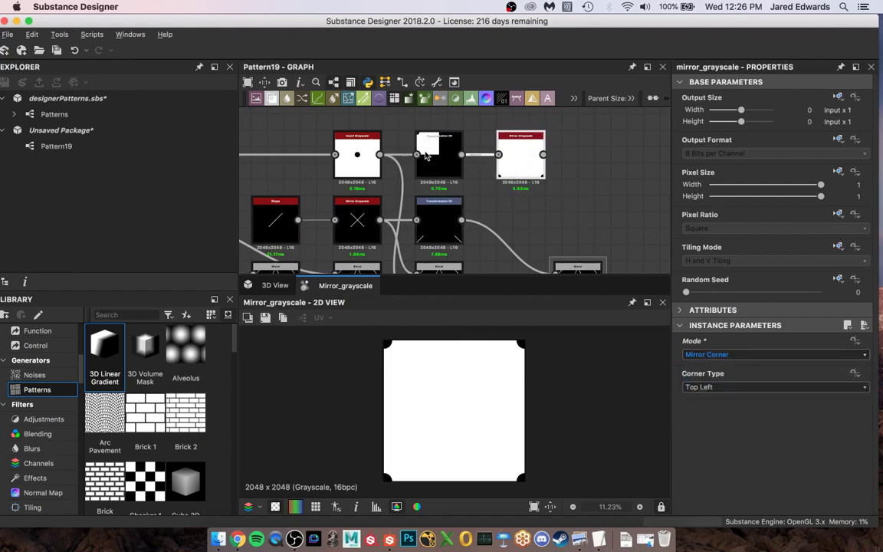
# Shift the last Blend slightly outward and connect the mirrored corner mask to its opacity input.
pyautogui.moveTo(520, 196); pyautogui.dragTo(502, 139, button='middle')
pyautogui.moveTo(536, 173); pyautogui.dragTo(529, 181, button='middle')
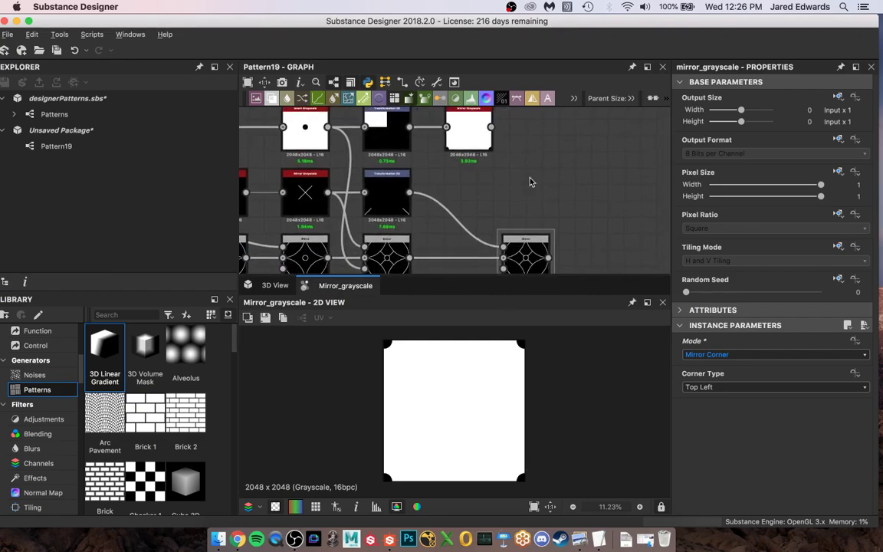
pyautogui.moveTo(527, 258); pyautogui.dragTo(536, 258)
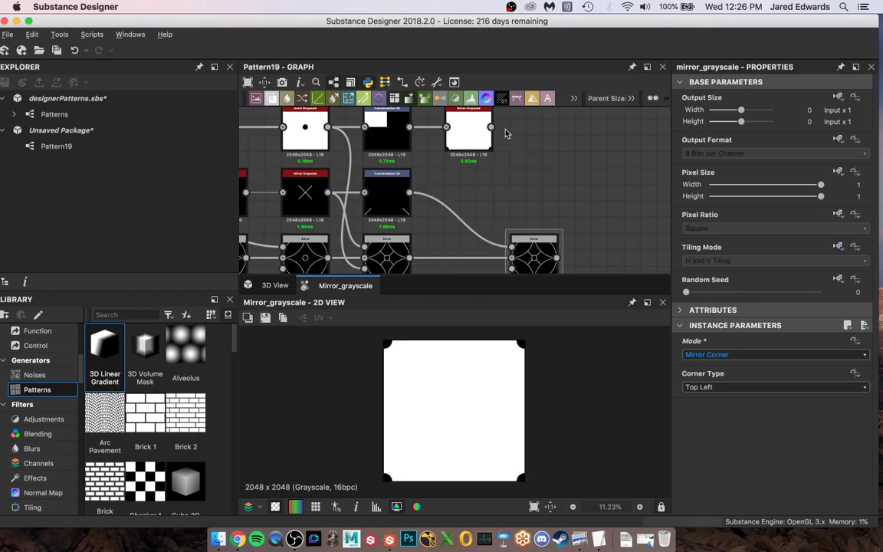
pyautogui.click(492, 127)
pyautogui.moveTo(481, 165); pyautogui.dragTo(479, 134, button='middle')
pyautogui.click(511, 238)
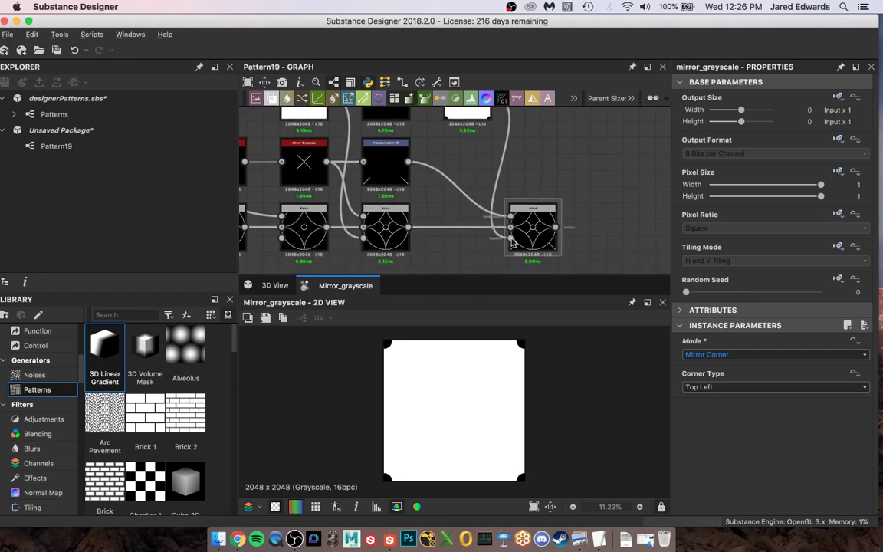
# Check the masked corner lines of the last Blend in tiled 2D view and review the upstream circle nodes.
pyautogui.click(527, 232)
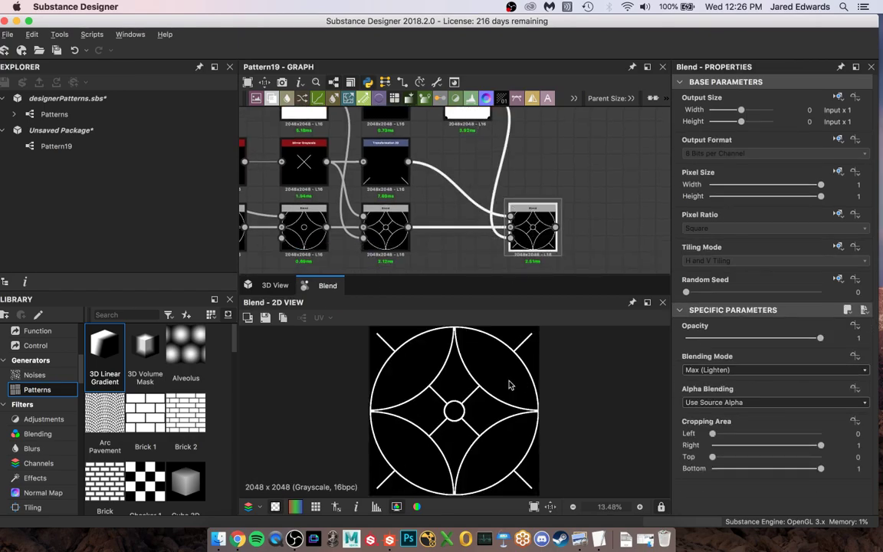
pyautogui.press('space')
pyautogui.press('space')
pyautogui.press('space')
pyautogui.press('space')
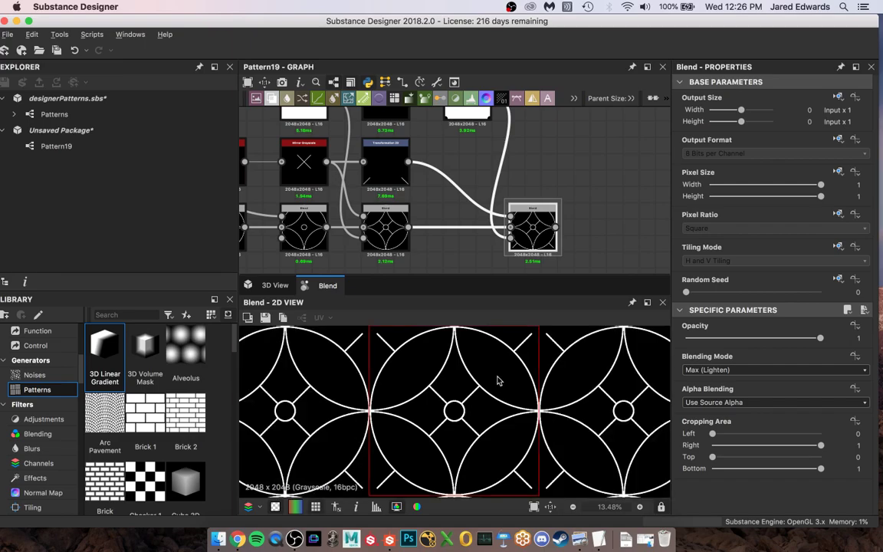
pyautogui.moveTo(414, 177); pyautogui.dragTo(645, 186, button='middle')
pyautogui.scroll(-1, 418, 179)
pyautogui.moveTo(420, 192); pyautogui.dragTo(349, 184, button='middle')
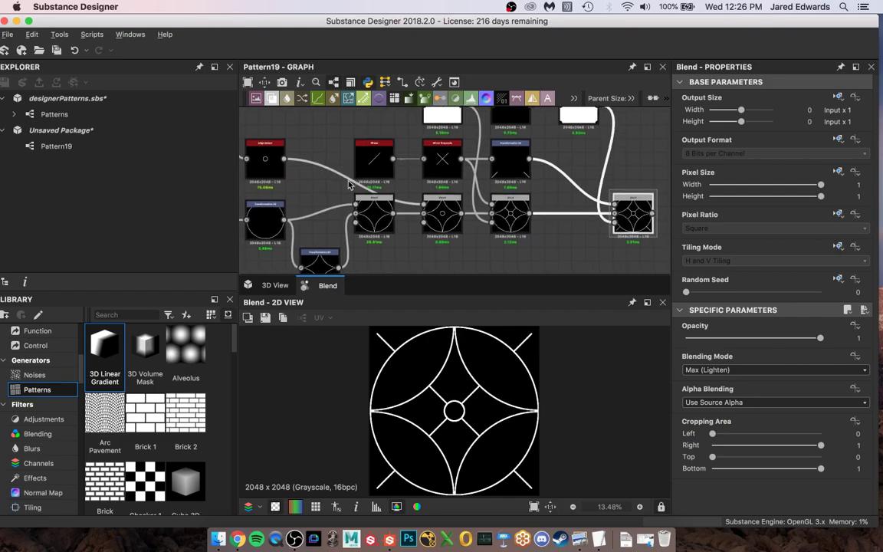
# Move the whole row of circle-mask nodes upward to open a gap above the diagonal-line nodes.
pyautogui.scroll(1, 346, 187)
pyautogui.moveTo(546, 190); pyautogui.dragTo(620, 199, button='middle')
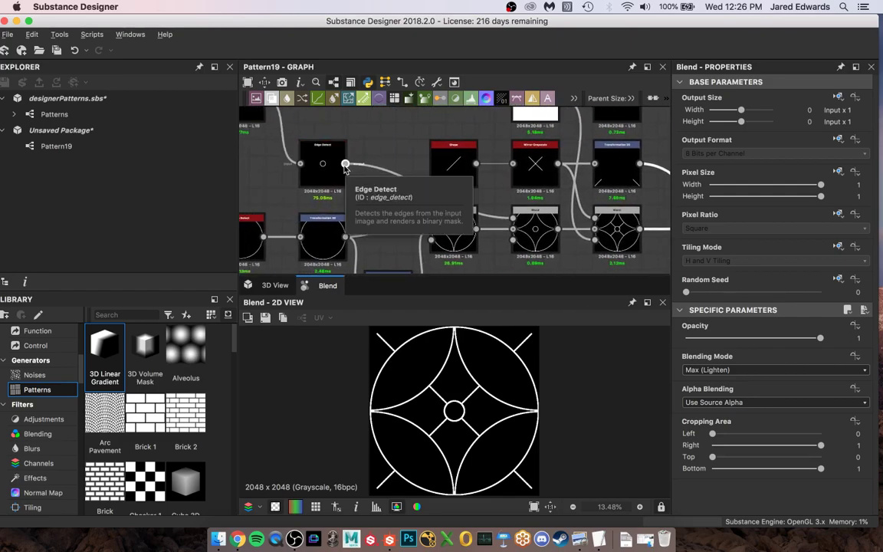
pyautogui.scroll(-3, 345, 169)
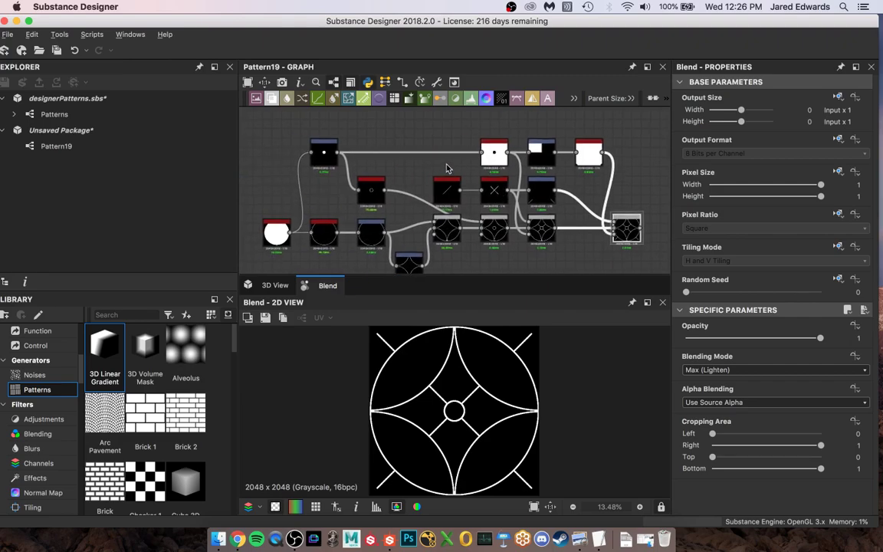
pyautogui.moveTo(454, 159); pyautogui.dragTo(381, 160, button='middle')
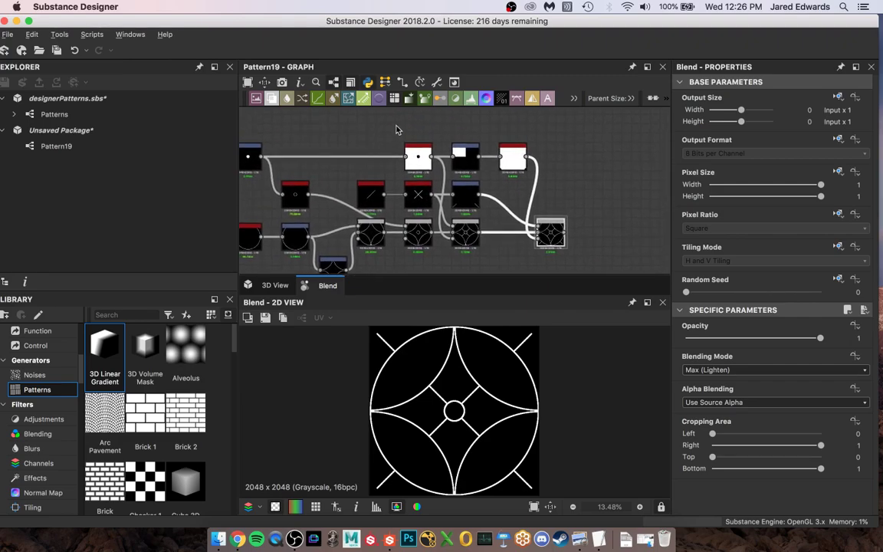
pyautogui.scroll(-2, 322, 124)
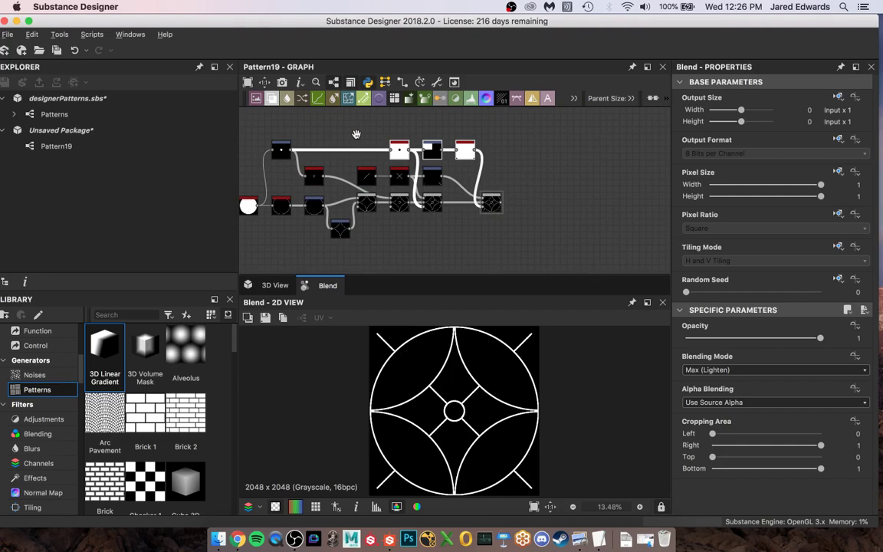
pyautogui.moveTo(320, 119); pyautogui.dragTo(512, 129)
pyautogui.scroll(2, 416, 158)
# Add an unconnected Transformation 2D node in the gap between the circle-mask row and the diagonal-line row.
pyautogui.click(415, 157)
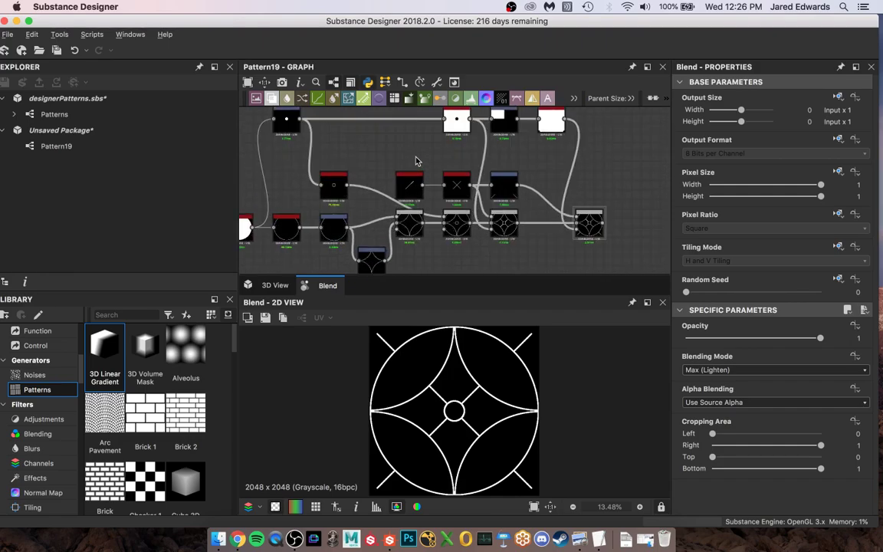
pyautogui.press('space')
pyautogui.write('trans')
pyautogui.press('Return')
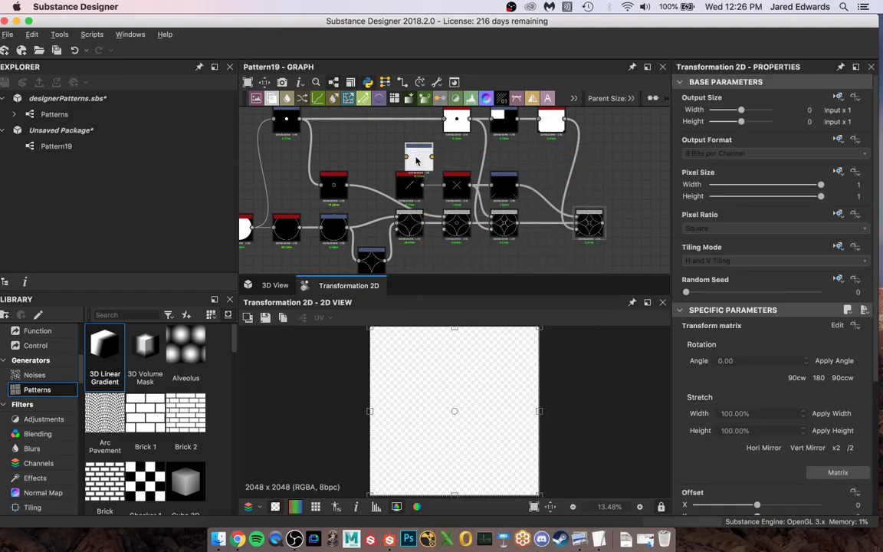
pyautogui.scroll(3, 416, 161)
pyautogui.moveTo(315, 169); pyautogui.dragTo(384, 172, button='middle')
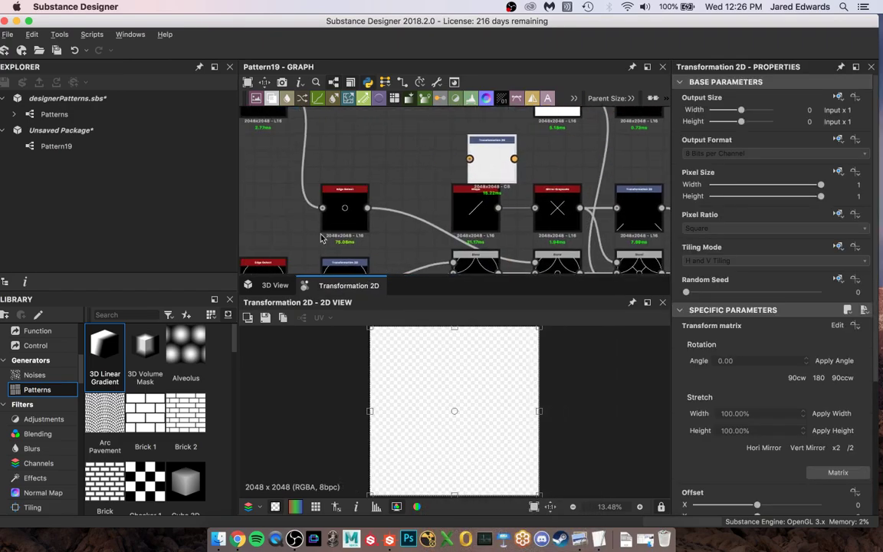
# Nudge the Invert, Transformation 2D and Mirror mask nodes upward and place the new Transformation 2D directly below Invert Grayscale.
pyautogui.moveTo(541, 130); pyautogui.dragTo(418, 170, button='middle')
pyautogui.scroll(-3, 369, 160)
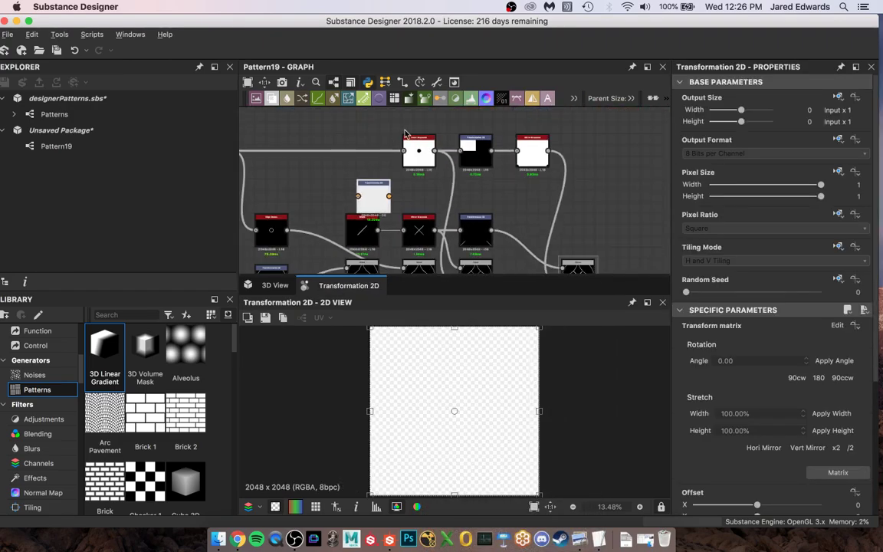
pyautogui.moveTo(399, 130); pyautogui.dragTo(538, 141)
pyautogui.click(427, 173)
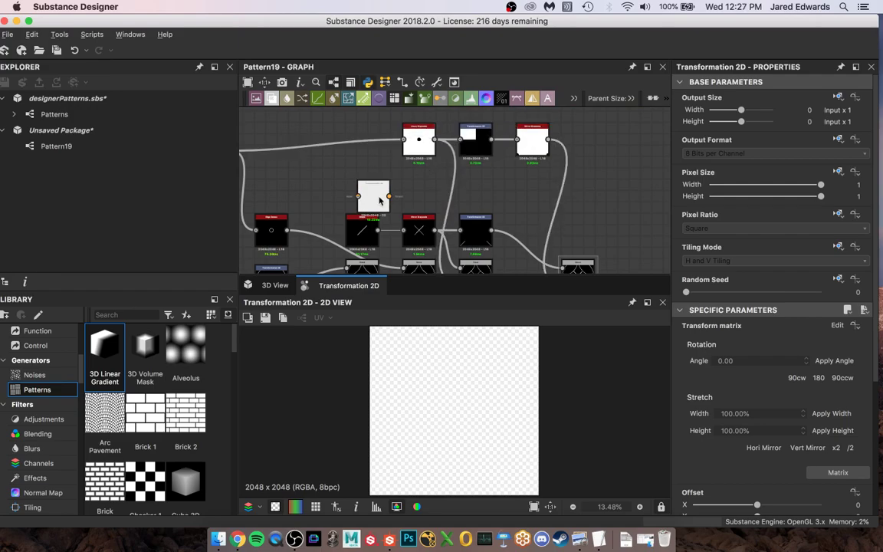
pyautogui.moveTo(416, 182); pyautogui.dragTo(435, 181)
pyautogui.moveTo(370, 193); pyautogui.dragTo(414, 183)
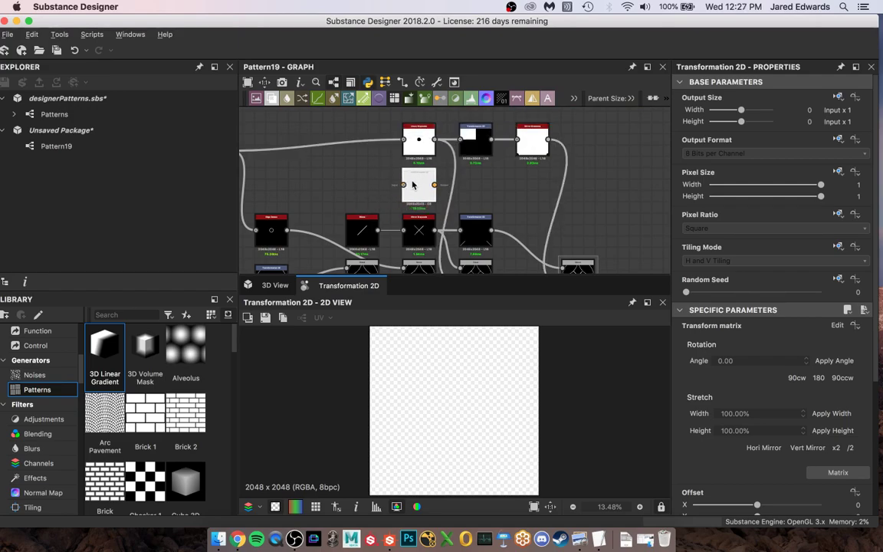
# Connect the small circle's Edge Detect output to the new Transformation 2D node.
pyautogui.moveTo(367, 161); pyautogui.dragTo(366, 162, button='middle')
pyautogui.scroll(3, 366, 165)
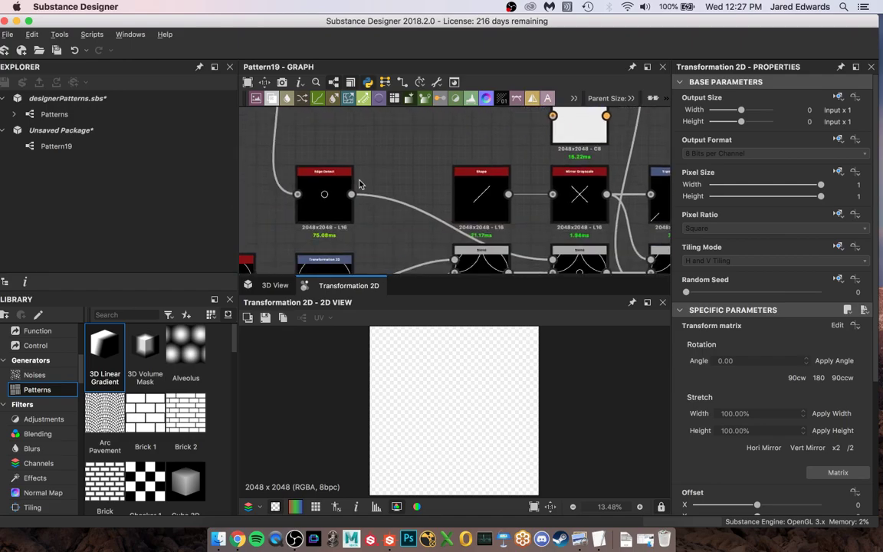
pyautogui.moveTo(442, 150); pyautogui.dragTo(466, 143, button='middle')
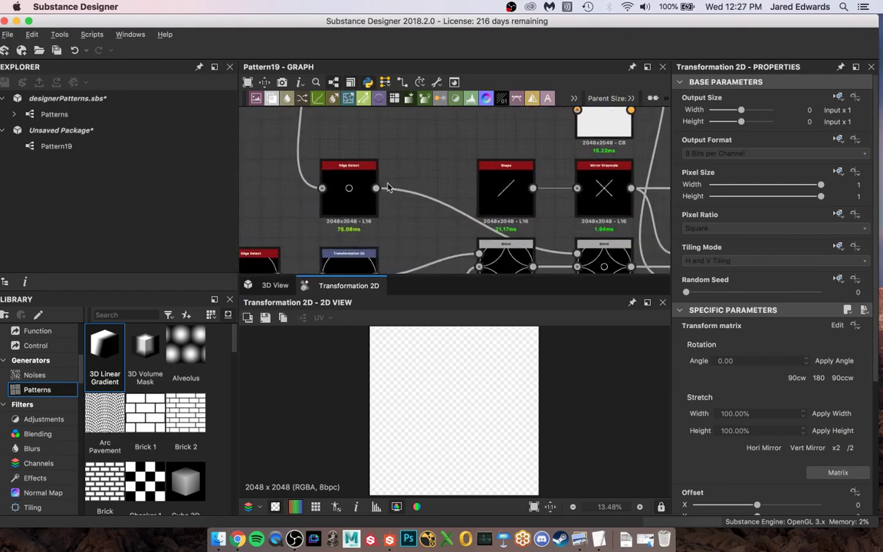
pyautogui.moveTo(386, 163); pyautogui.dragTo(502, 156)
pyautogui.click(520, 161)
# Set the new Transformation 2D node's offset to 0.5 in X and 0.5 in Y.
pyautogui.scroll(-5, 806, 457)
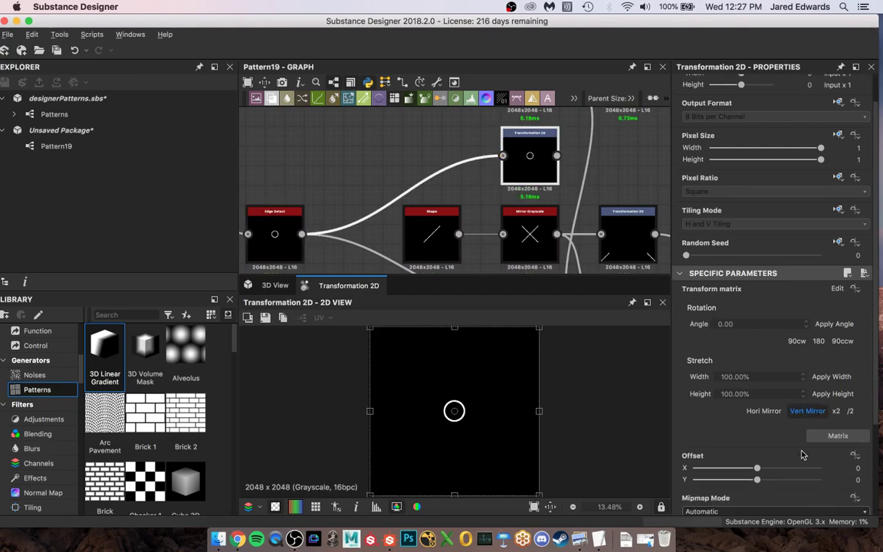
pyautogui.click(846, 358)
pyautogui.write('.')
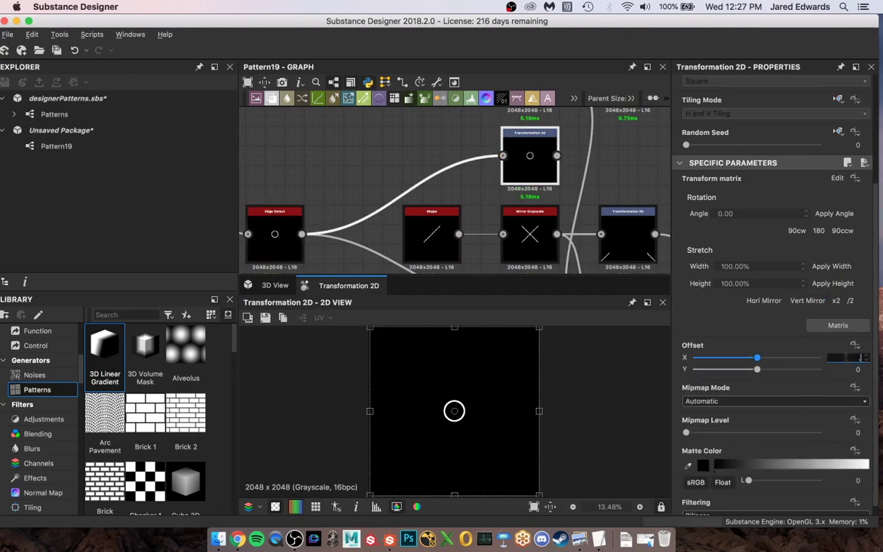
pyautogui.write('5')
pyautogui.press('Tab')
pyautogui.write('.5')
pyautogui.press('Return')
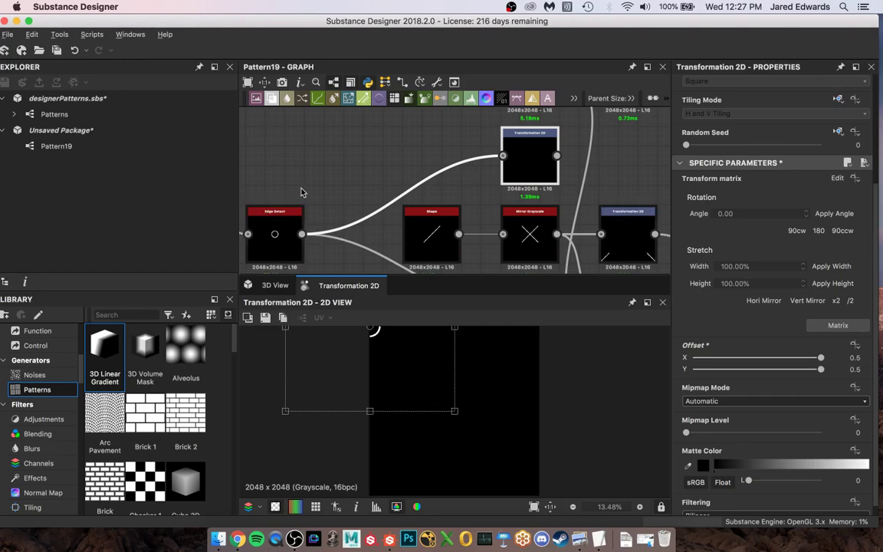
# Add a Mirror Grayscale node after the small circle's offset Transformation 2D.
pyautogui.click(304, 192)
pyautogui.scroll(-2, 449, 156)
pyautogui.moveTo(450, 158); pyautogui.dragTo(370, 195, button='middle')
pyautogui.scroll(1, 421, 191)
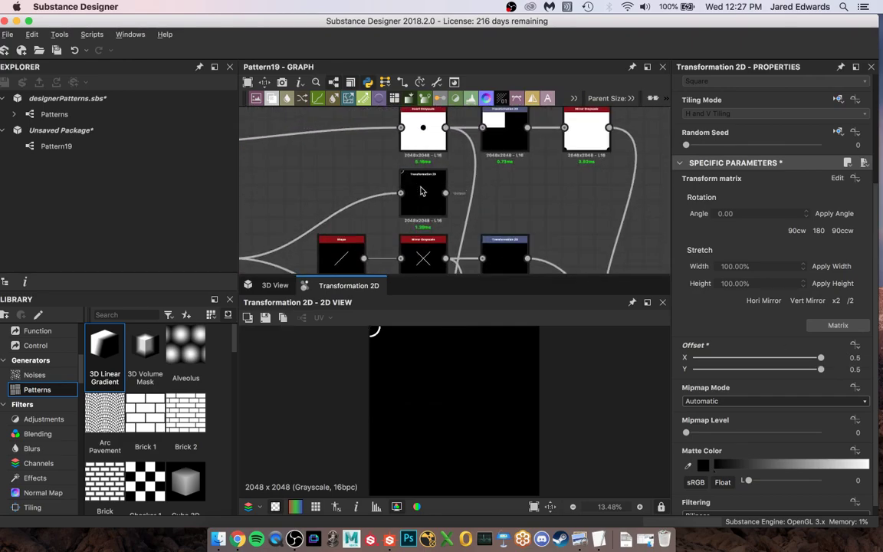
pyautogui.click(420, 192)
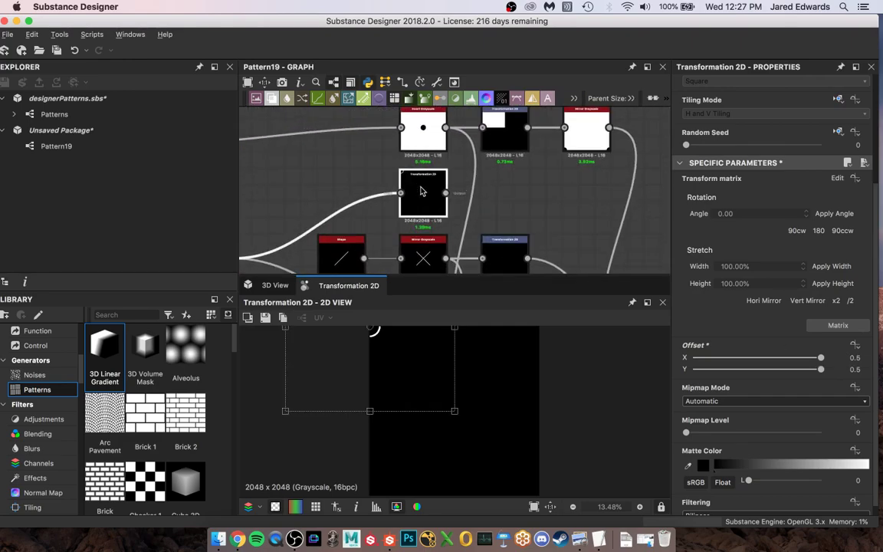
pyautogui.press('space')
pyautogui.write('mirr')
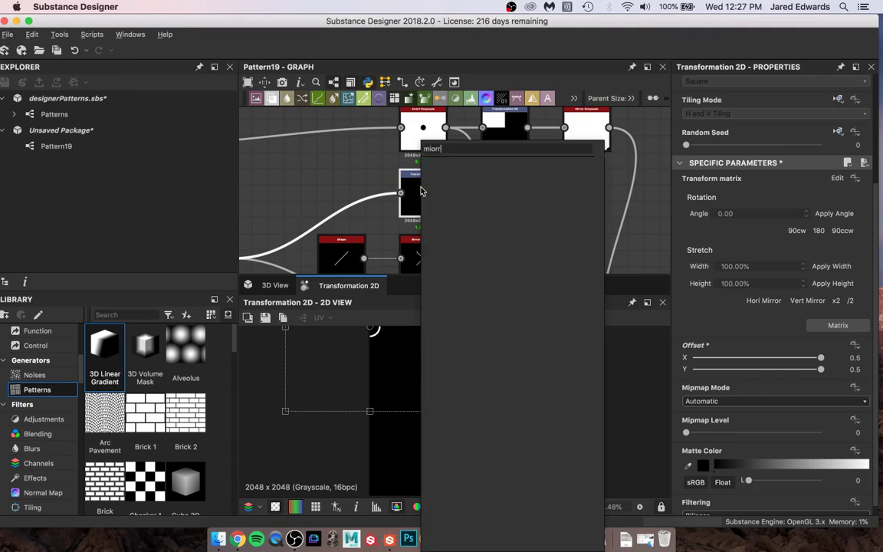
pyautogui.write('or')
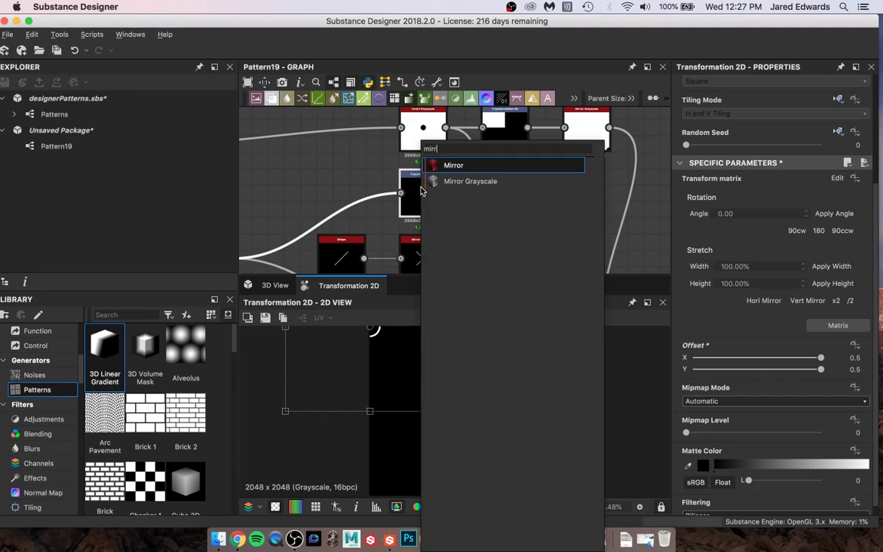
pyautogui.press('Down')
pyautogui.press('Return')
# Set the small circle's Mirror Grayscale mode to Mirror Corner.
pyautogui.moveTo(511, 200); pyautogui.dragTo(488, 198, button='middle')
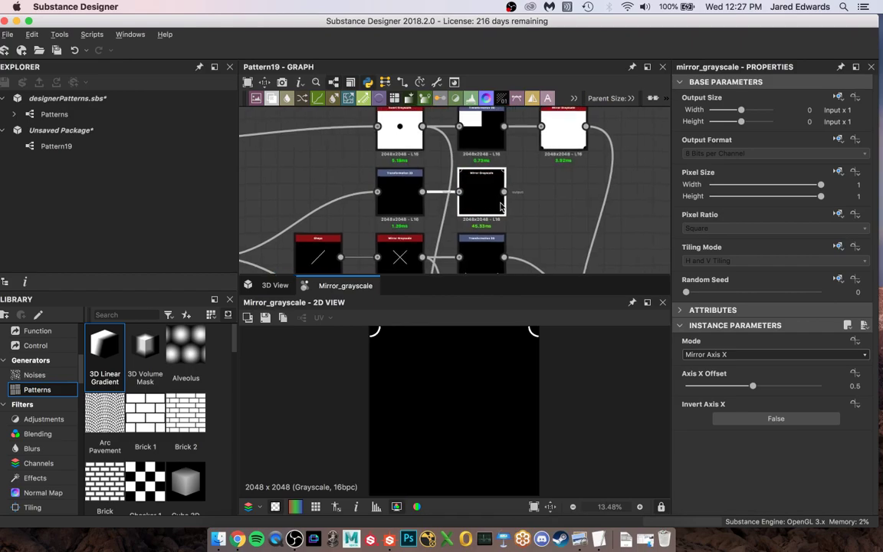
pyautogui.scroll(-1, 458, 399)
pyautogui.scroll(2, 457, 398)
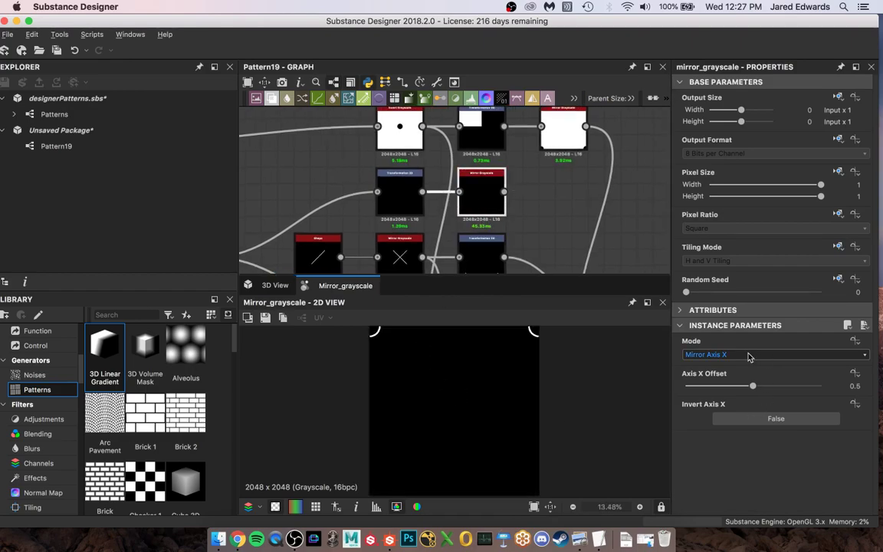
pyautogui.click(694, 355)
pyautogui.click(736, 384)
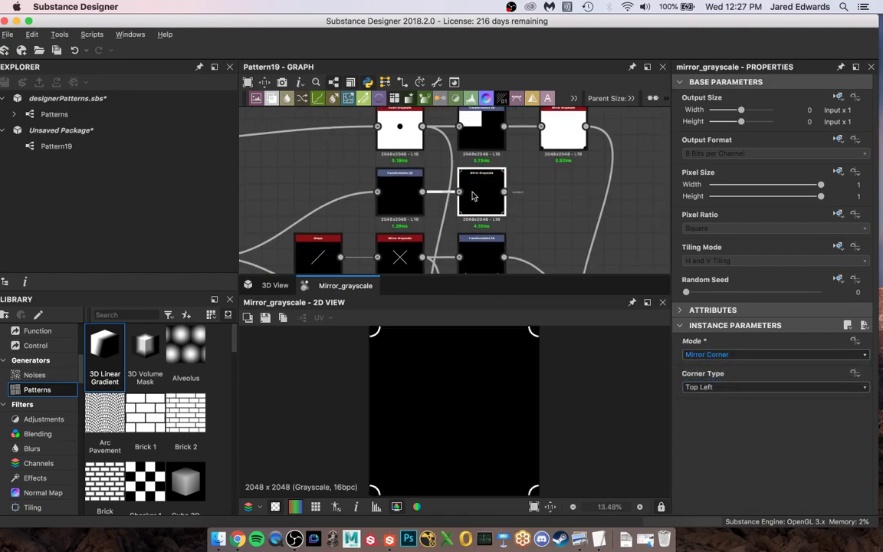
# Move the final Blend farther out to make room for another Blend before it.
pyautogui.scroll(-2, 550, 246)
pyautogui.moveTo(549, 247); pyautogui.dragTo(427, 181, button='middle')
pyautogui.scroll(1, 426, 181)
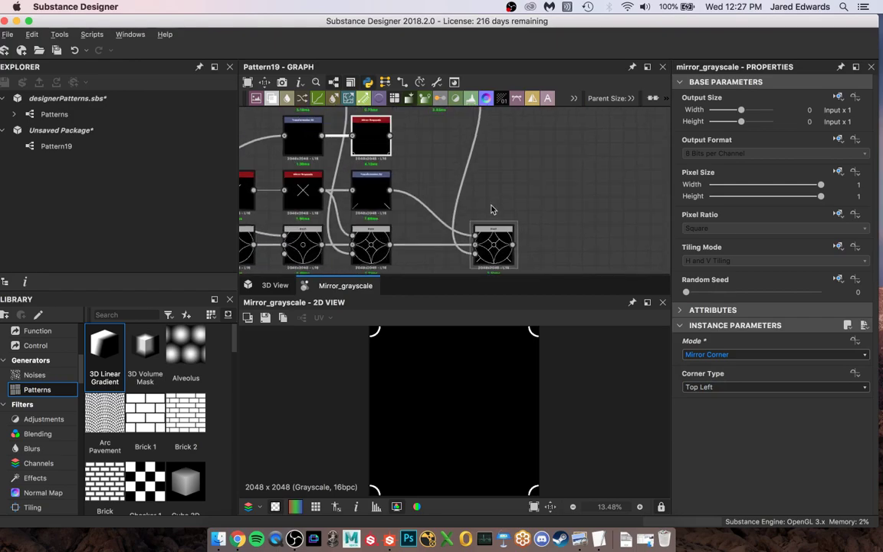
pyautogui.hscroll(-8, 503, 224)
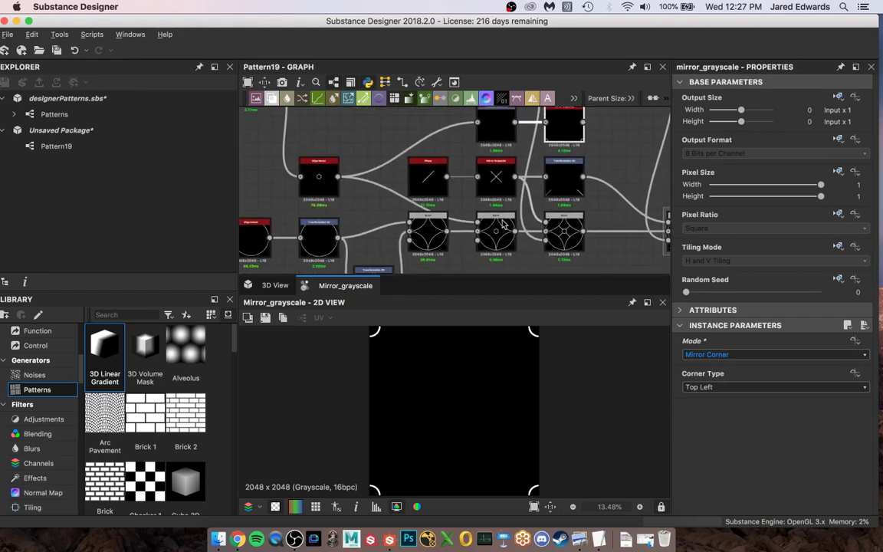
pyautogui.hscroll(5, 503, 224)
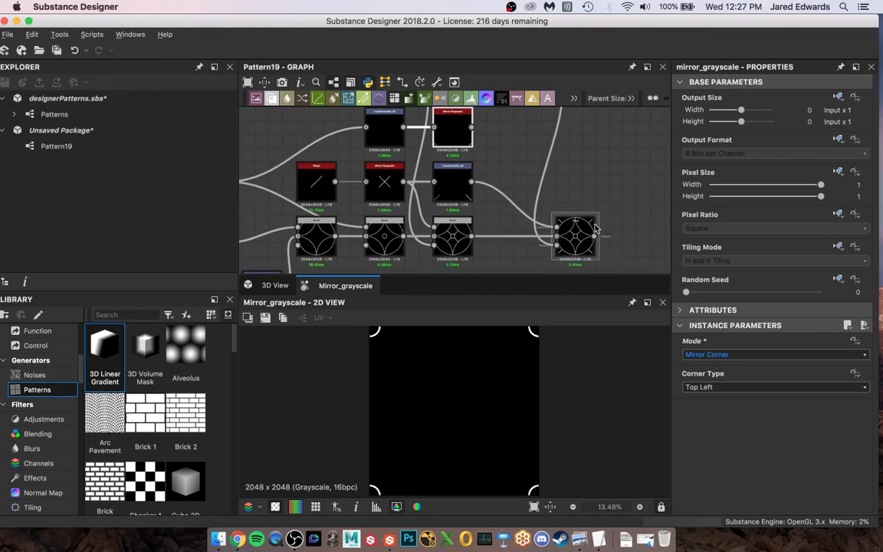
pyautogui.moveTo(596, 228); pyautogui.dragTo(667, 230)
# Insert a Blend before the final Blend and connect the mirrored corner circles as its foreground, with the preceding Blend as background.
pyautogui.click(460, 230)
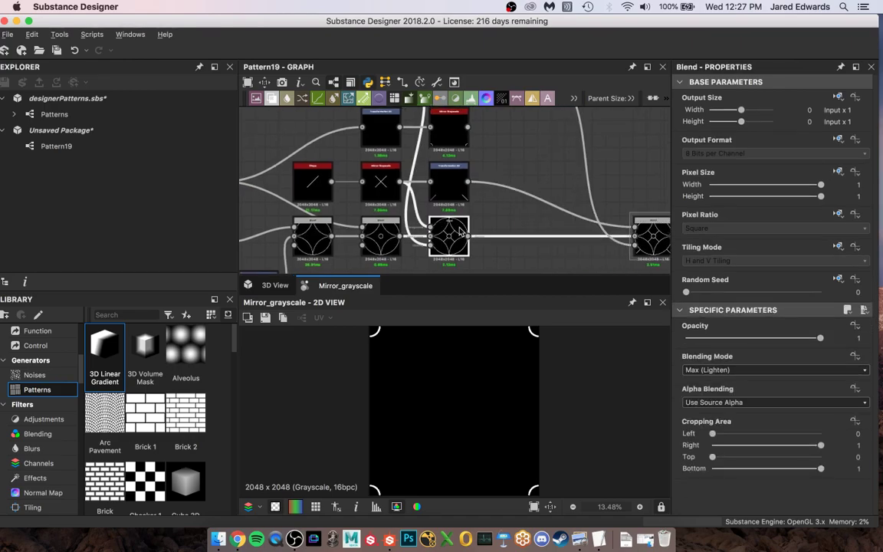
pyautogui.press('space')
pyautogui.write('blend')
pyautogui.press('Return')
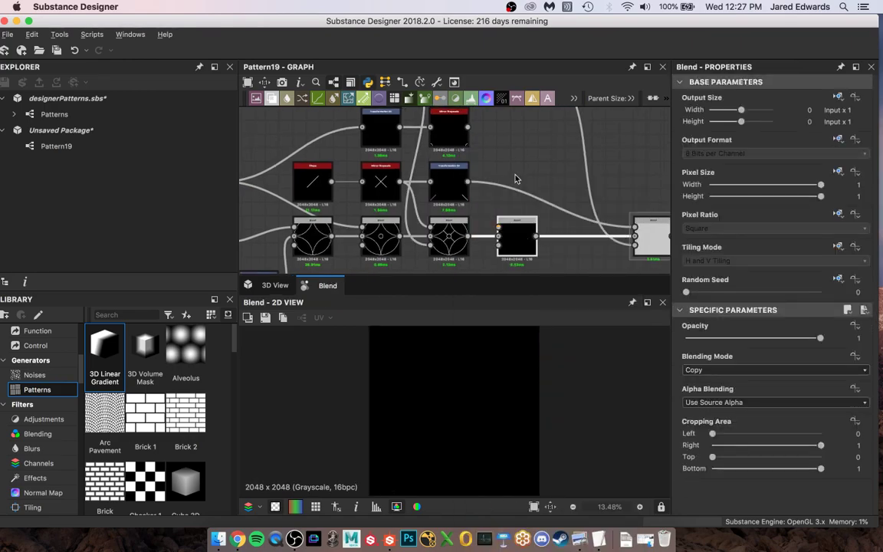
pyautogui.click(529, 159)
pyautogui.moveTo(469, 128); pyautogui.dragTo(469, 237)
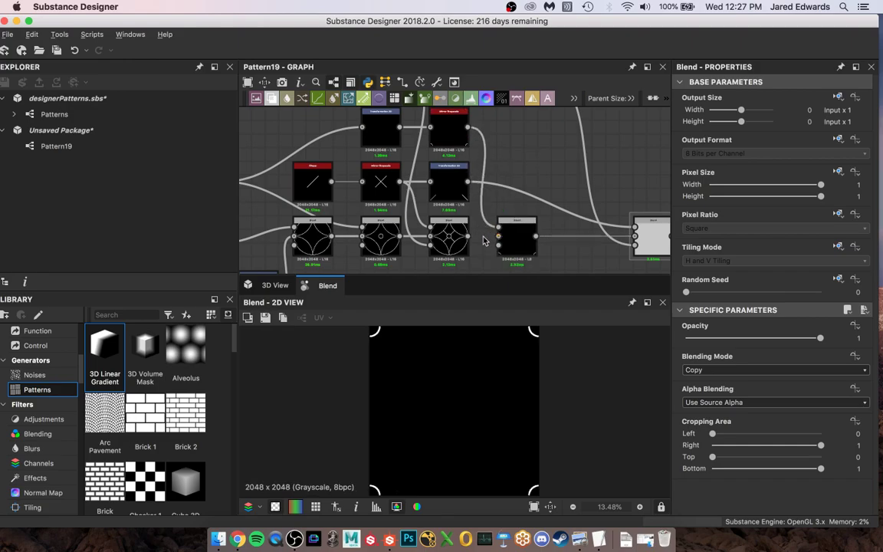
# Set the inserted Blend's blending mode to Max (Lighten).
pyautogui.click(528, 239)
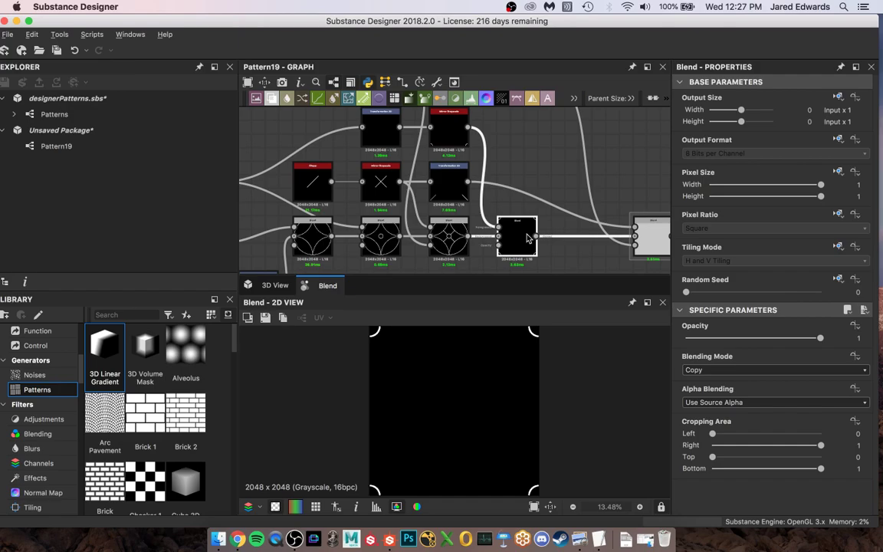
pyautogui.click(767, 370)
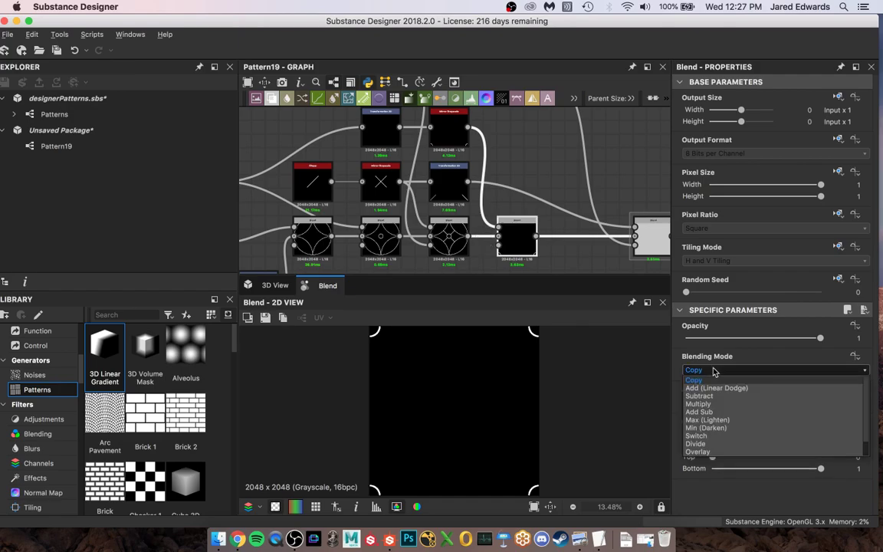
pyautogui.click(718, 421)
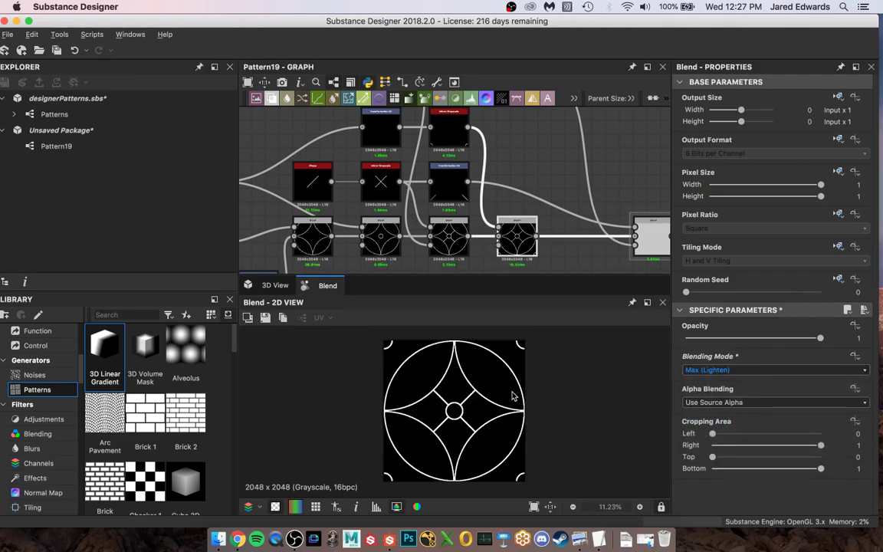
# Move the final Blend back in, right beside the inserted Blend.
pyautogui.moveTo(571, 209); pyautogui.dragTo(456, 221, button='middle')
pyautogui.click(534, 247)
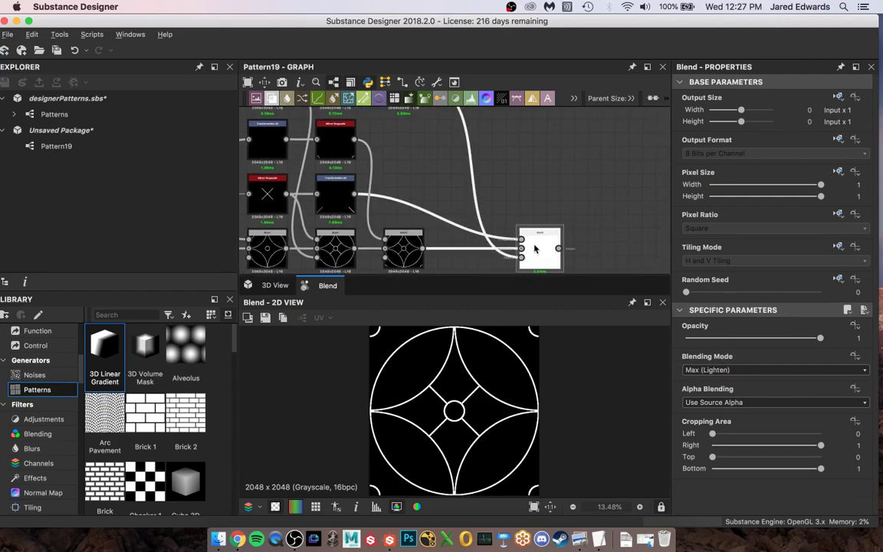
pyautogui.moveTo(536, 247); pyautogui.dragTo(470, 249)
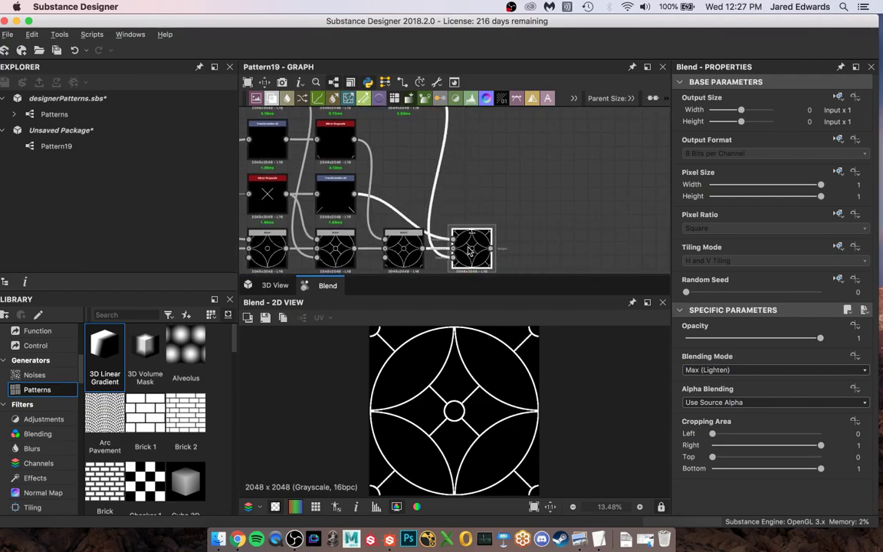
# Align the starting circle Shape, its Edge Detect and its Transformation 2D node with the row of Blend nodes.
pyautogui.click(439, 178)
pyautogui.scroll(-5, 439, 177)
pyautogui.moveTo(439, 177); pyautogui.dragTo(600, 143, button='middle')
pyautogui.moveTo(506, 170); pyautogui.dragTo(531, 189, button='middle')
pyautogui.scroll(2, 529, 192)
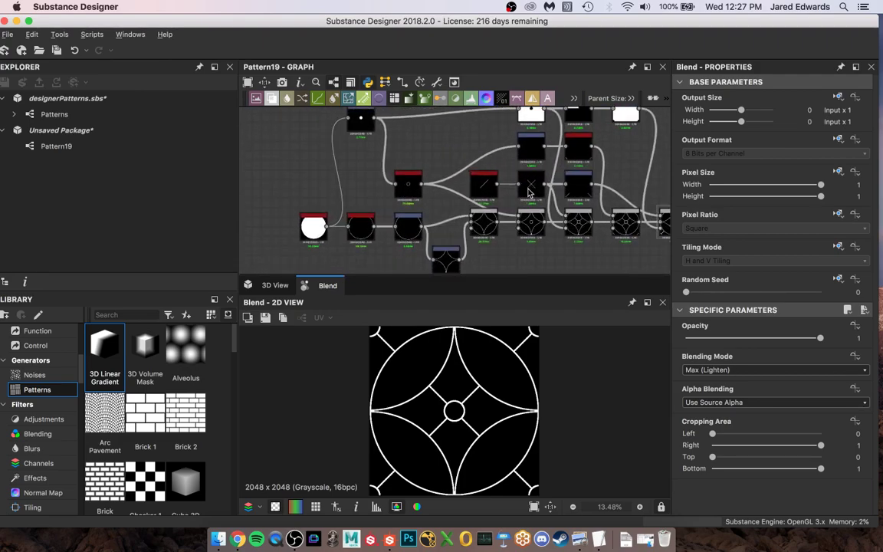
pyautogui.moveTo(255, 206); pyautogui.dragTo(409, 224)
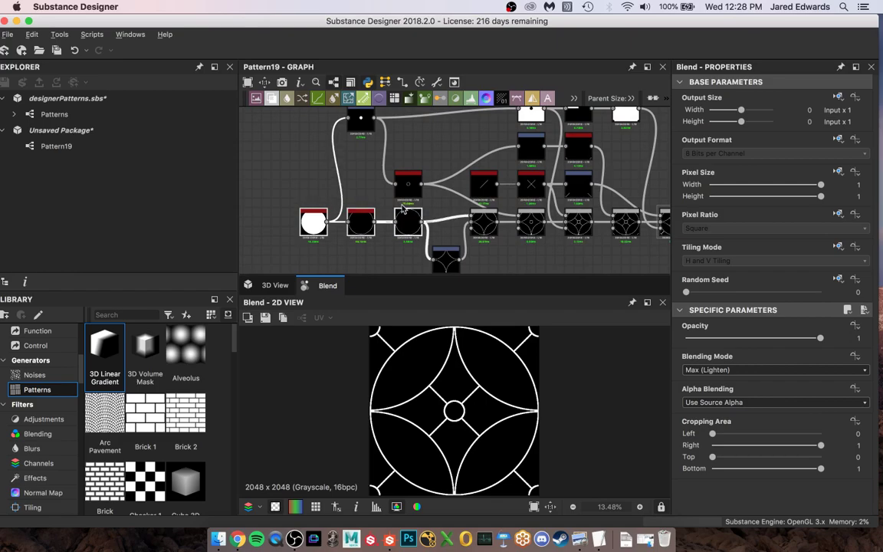
# Check how the final Blend's pattern repeats by toggling the tiled display in the 2D view on and off.
pyautogui.click(287, 144)
pyautogui.moveTo(536, 214); pyautogui.dragTo(363, 264, button='middle')
pyautogui.scroll(3, 523, 183)
pyautogui.moveTo(508, 197); pyautogui.dragTo(367, 135, button='middle')
pyautogui.scroll(-2, 532, 398)
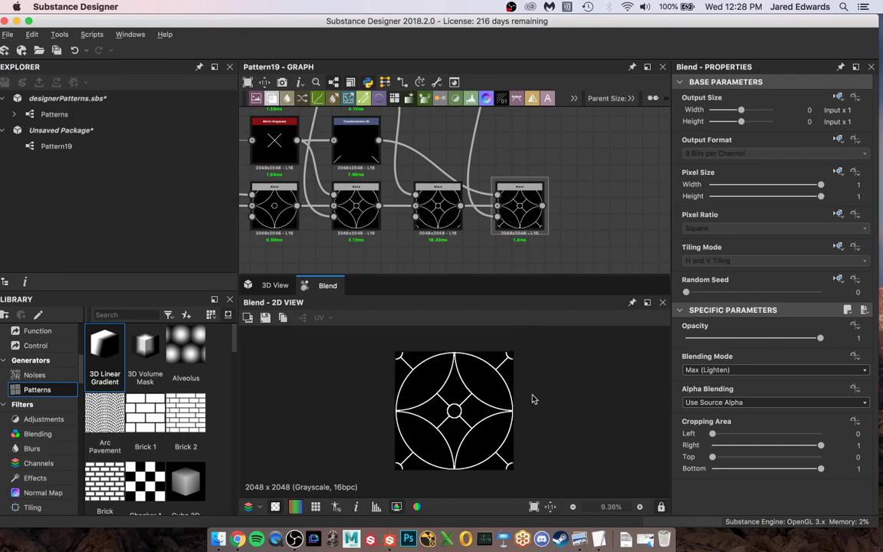
pyautogui.scroll(1, 506, 403)
pyautogui.press('space')
pyautogui.press('space')
pyautogui.press('space')
pyautogui.press('space')
pyautogui.press('space')
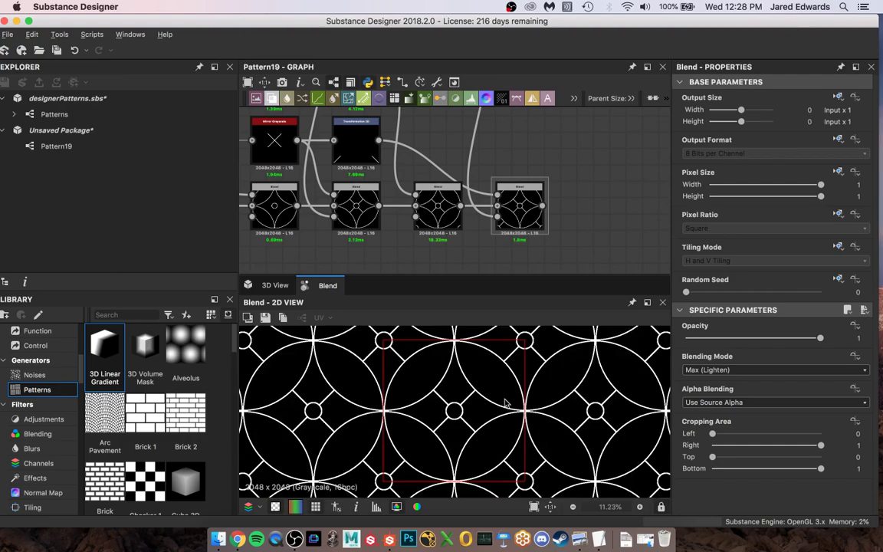
pyautogui.press('t')
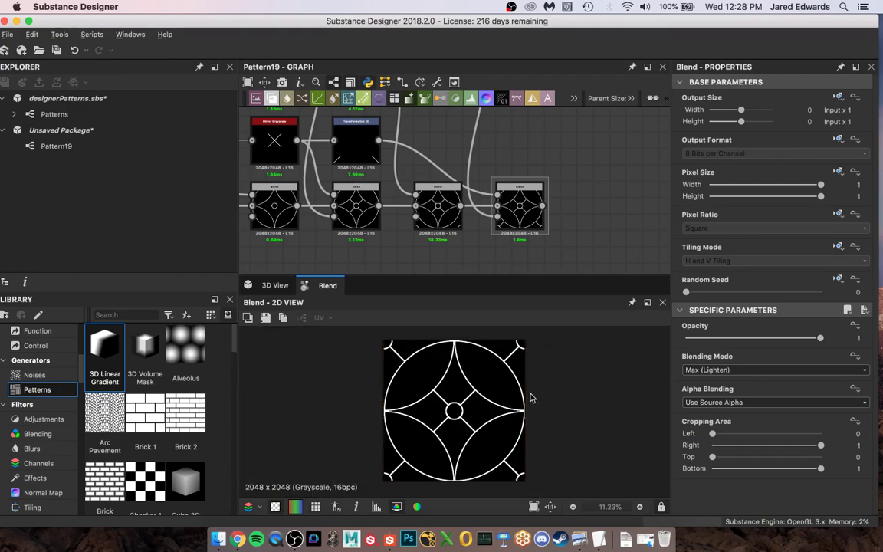
# Switch to Finder, preview pattern19.png to compare it with the single tile, and return to Substance Designer.
pyautogui.click(219, 539)
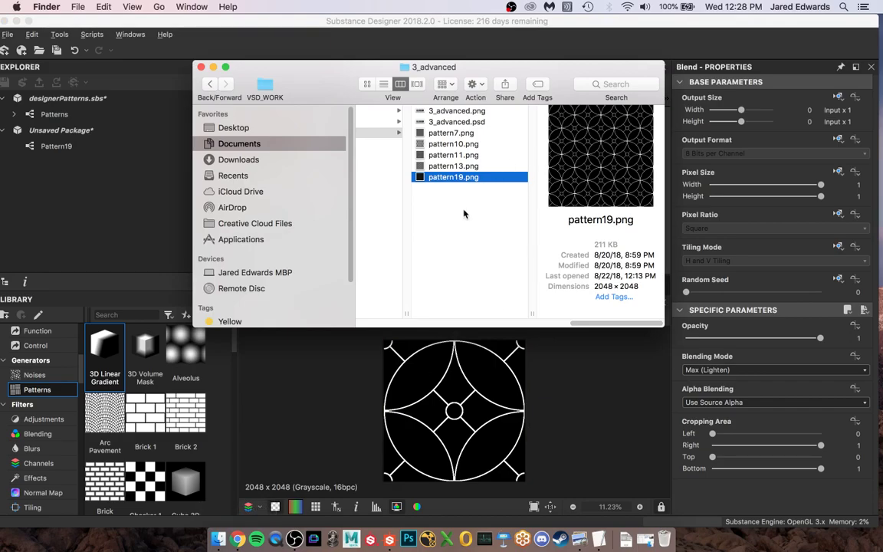
pyautogui.press('space')
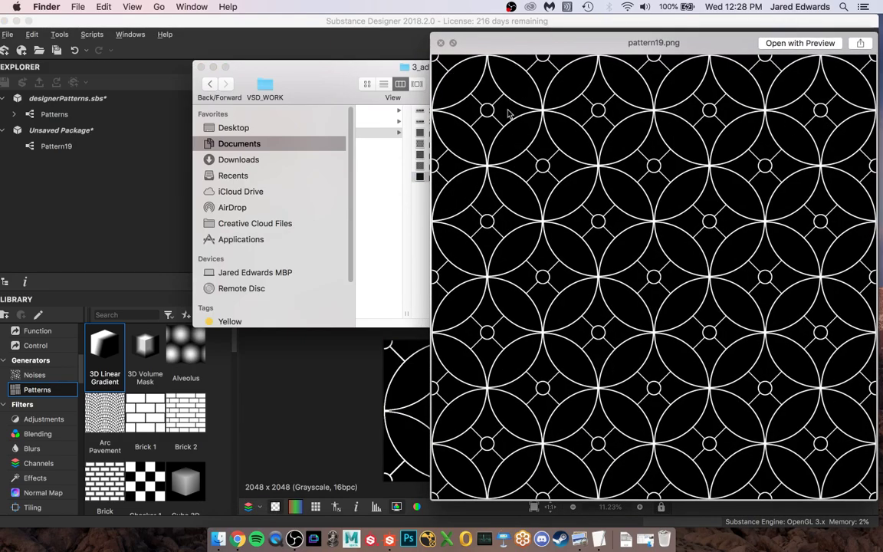
pyautogui.press('space')
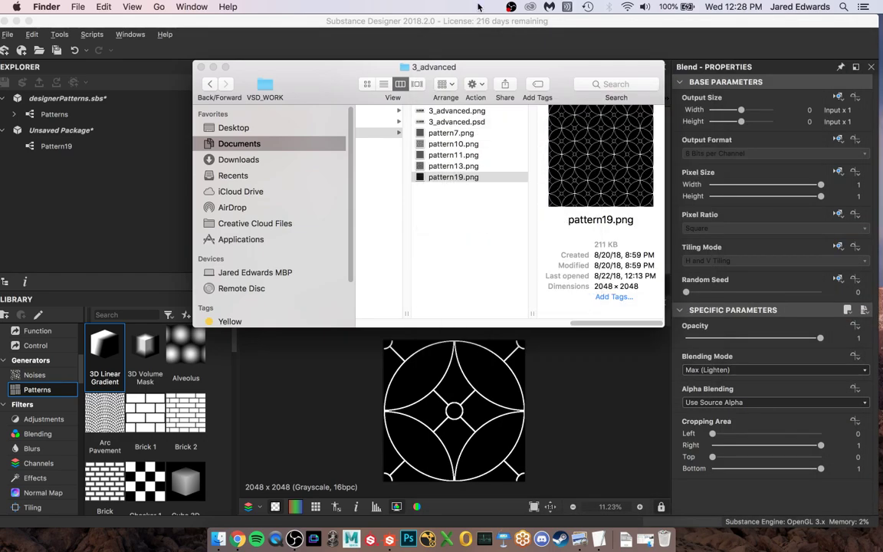
pyautogui.click(482, 20)
# Add a Transformation 2D node after the final Blend and apply the /2 stretch twice to repeat the pattern.
pyautogui.moveTo(562, 196); pyautogui.dragTo(518, 174, button='middle')
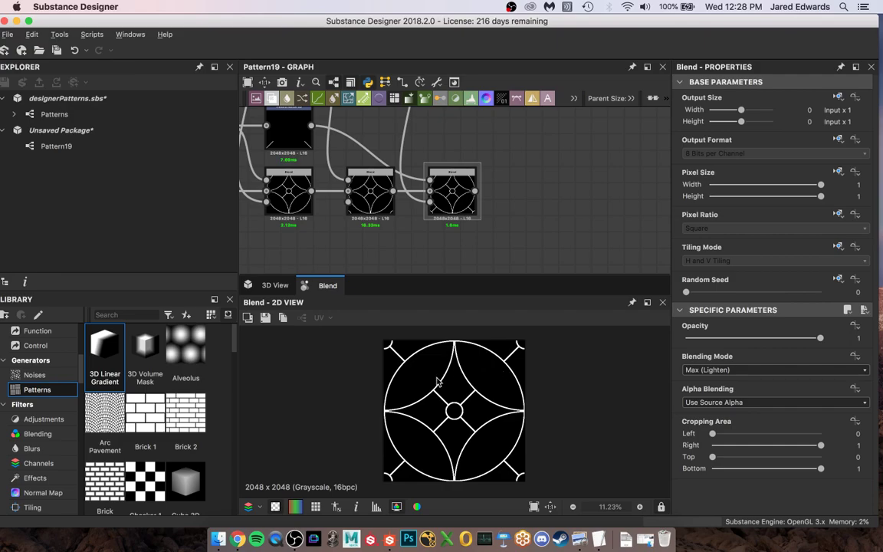
pyautogui.moveTo(559, 205); pyautogui.dragTo(526, 225, button='middle')
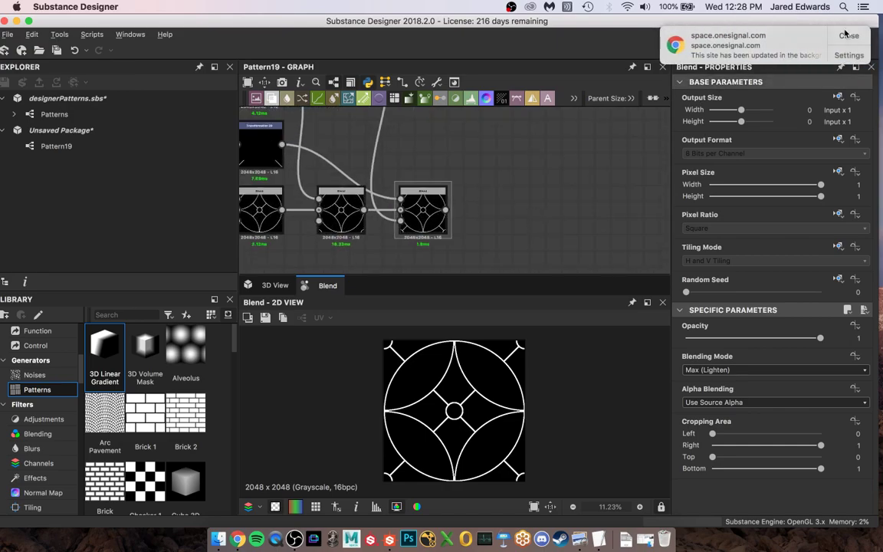
pyautogui.press('space')
pyautogui.write('trans')
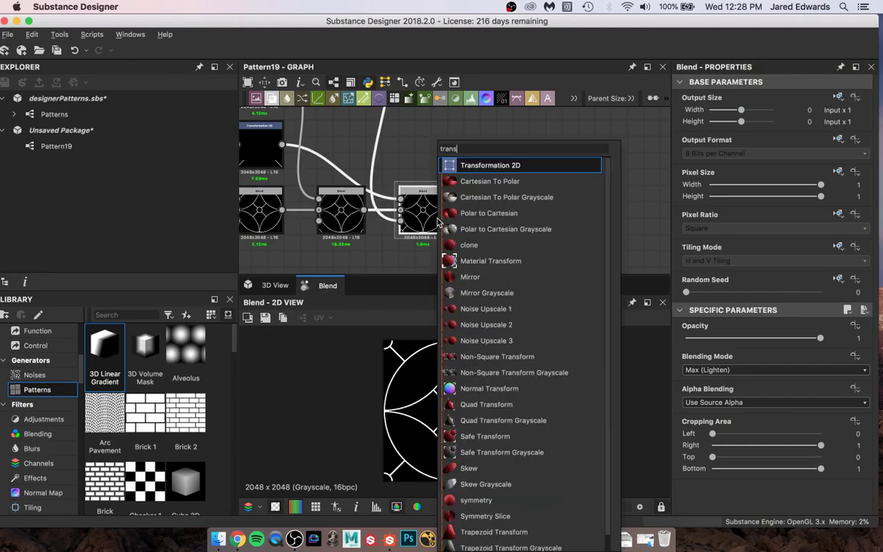
pyautogui.press('Return')
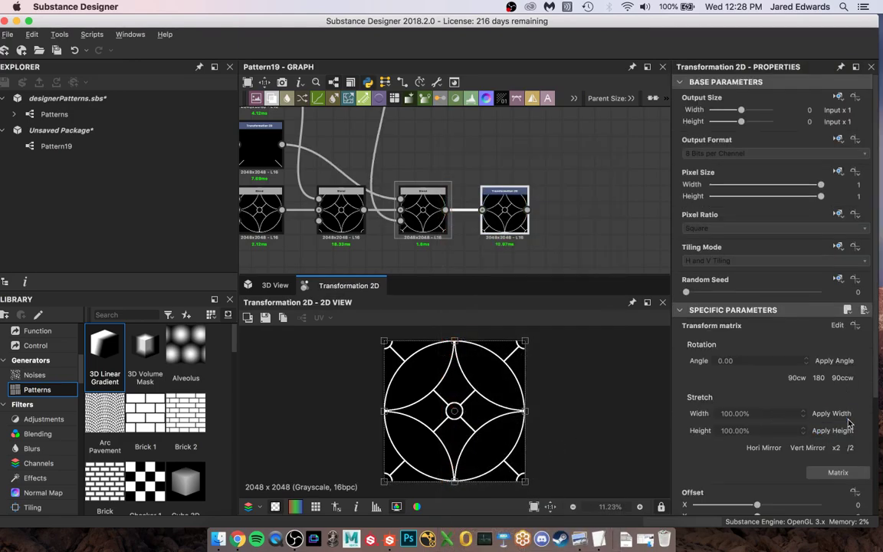
pyautogui.click(853, 451)
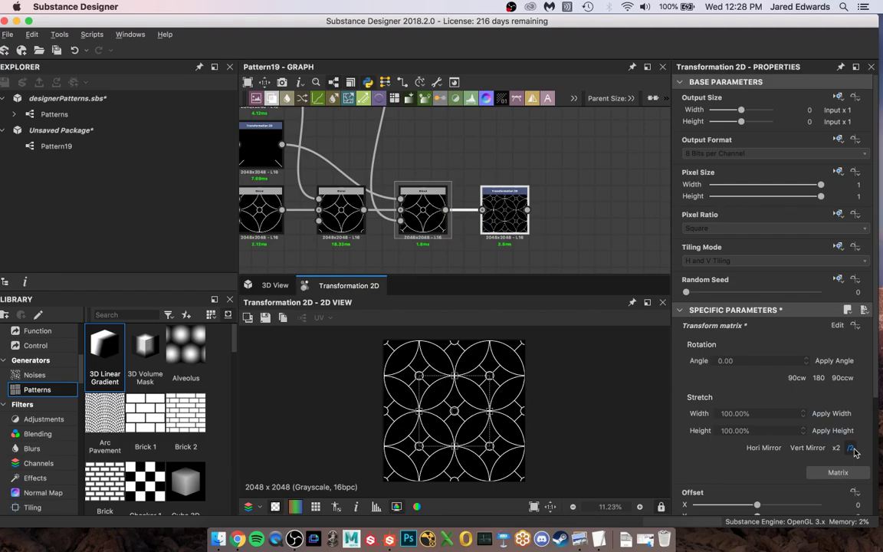
pyautogui.click(853, 451)
# Examine the Transformation 2D output up close and compare it with the pattern19.png preview in Finder.
pyautogui.scroll(3, 495, 211)
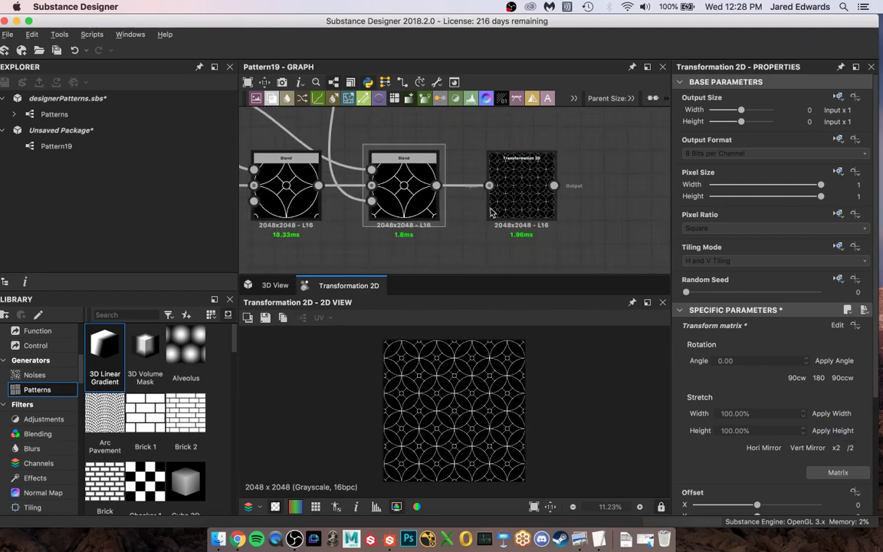
pyautogui.scroll(2, 491, 212)
pyautogui.scroll(3, 455, 408)
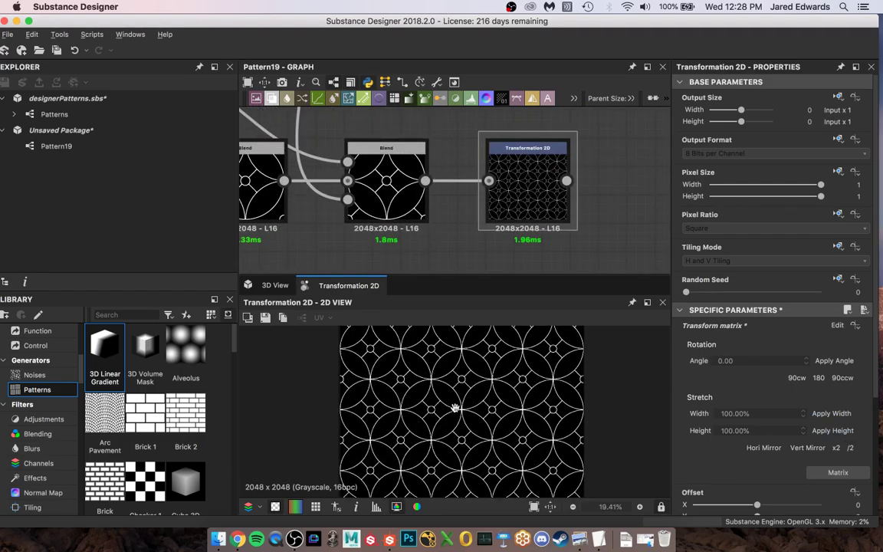
pyautogui.scroll(1, 455, 408)
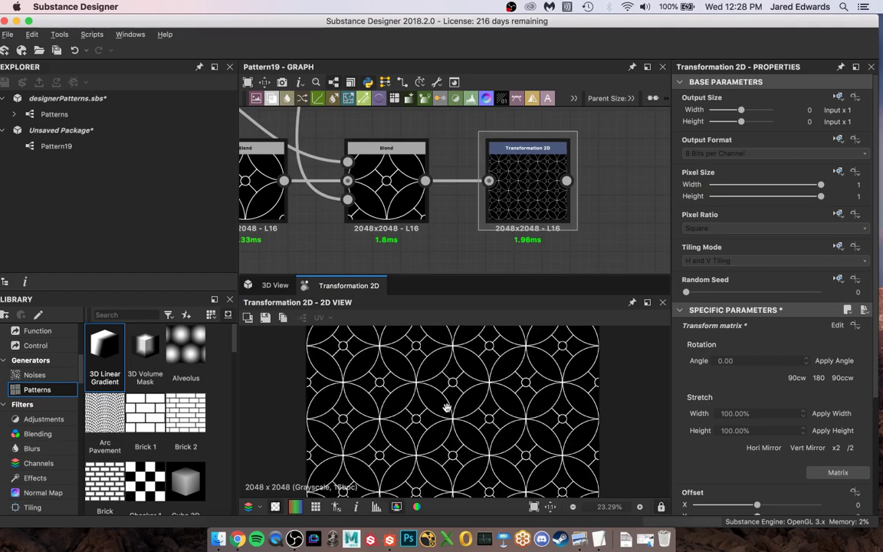
pyautogui.moveTo(447, 408); pyautogui.dragTo(408, 495, button='middle')
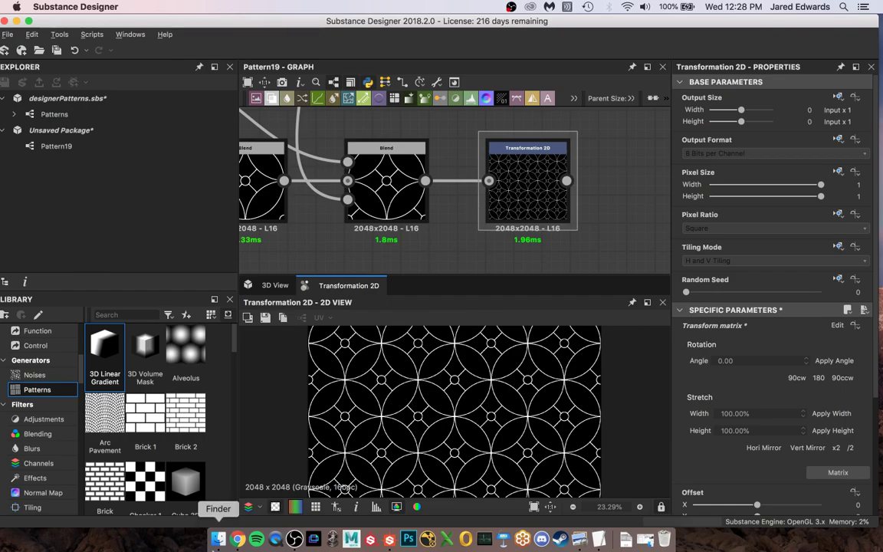
pyautogui.click(218, 539)
pyautogui.press('space')
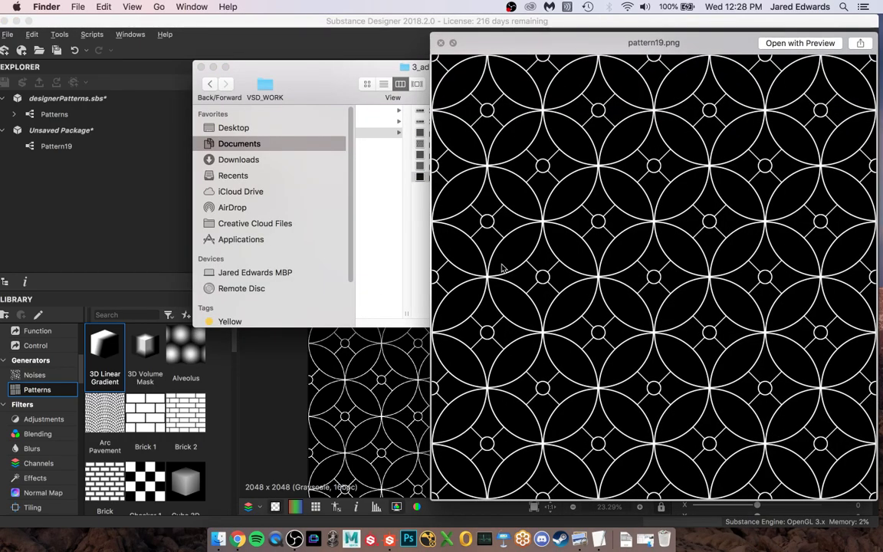
pyautogui.press('space')
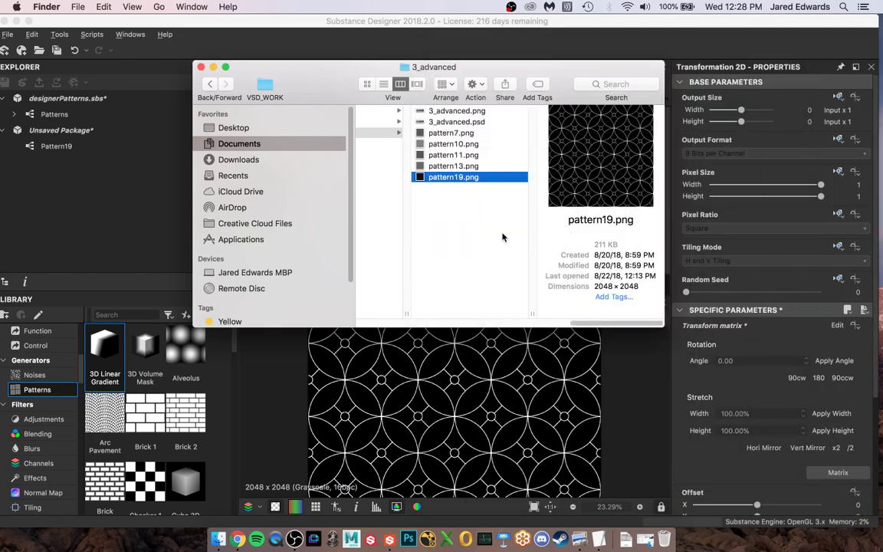